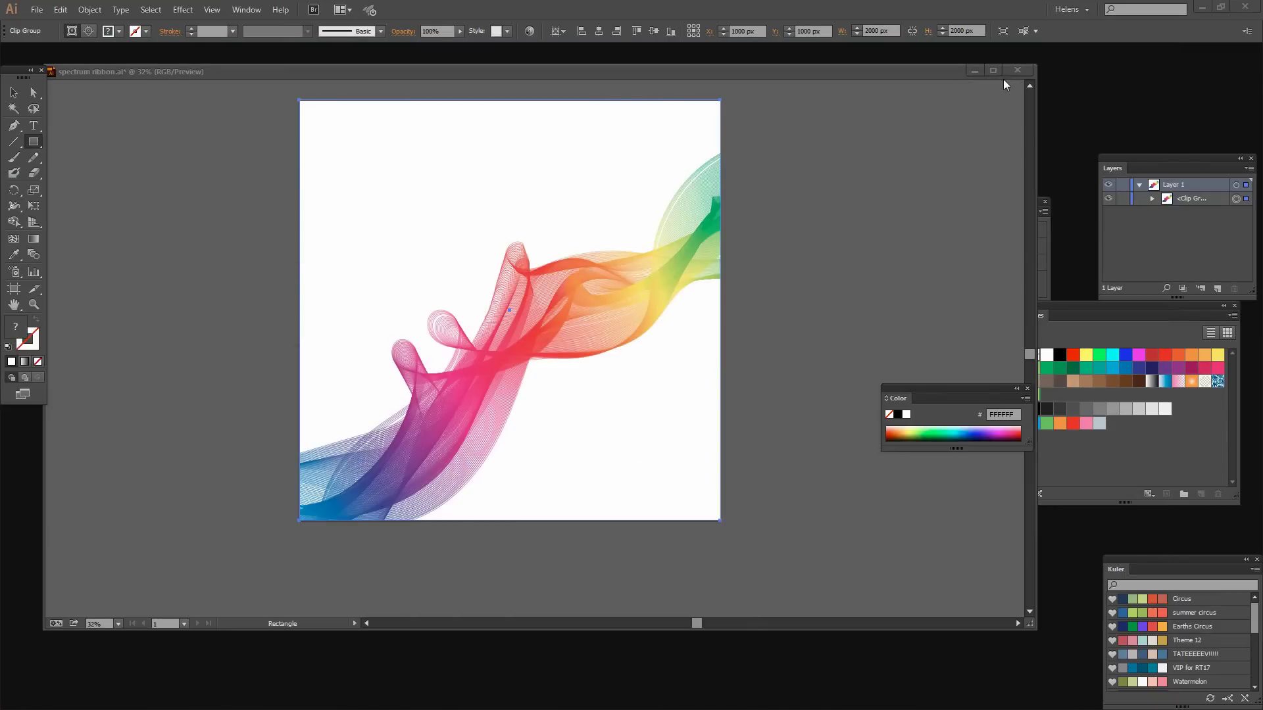
Create a new 1000 × 1000 px RGB document.
click(974, 70)
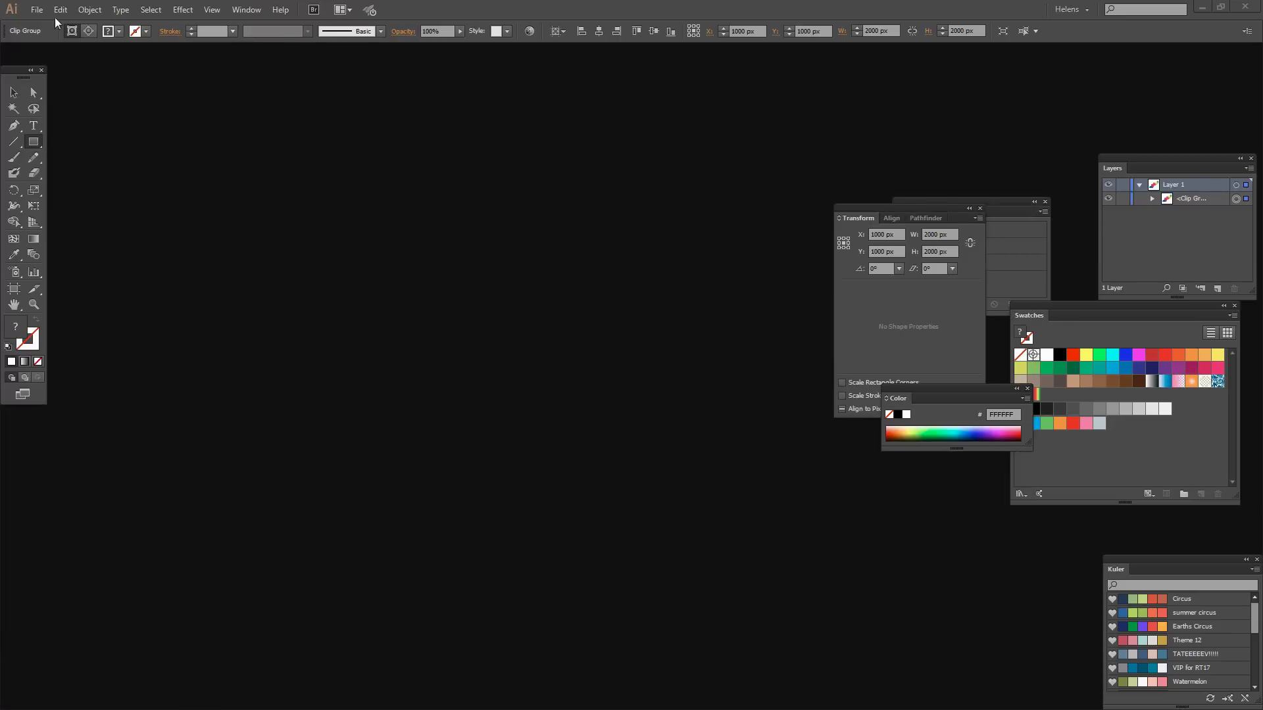
click(33, 12)
click(400, 223)
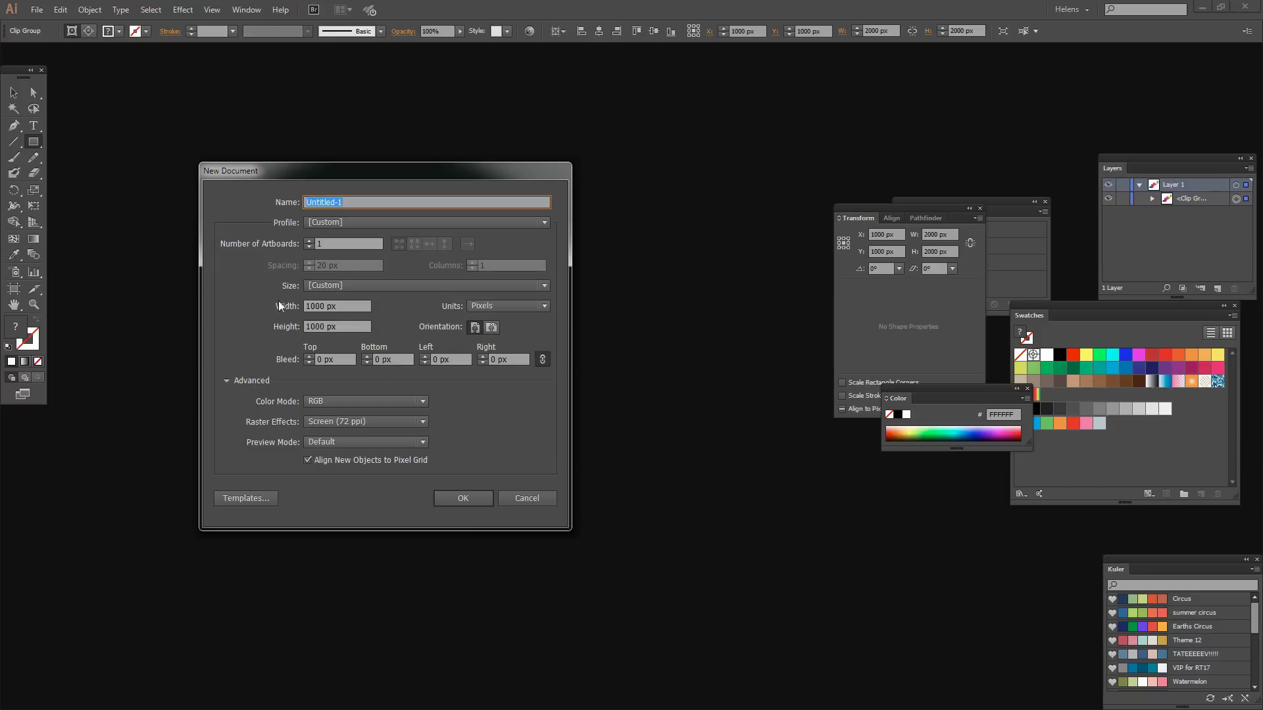
click(461, 499)
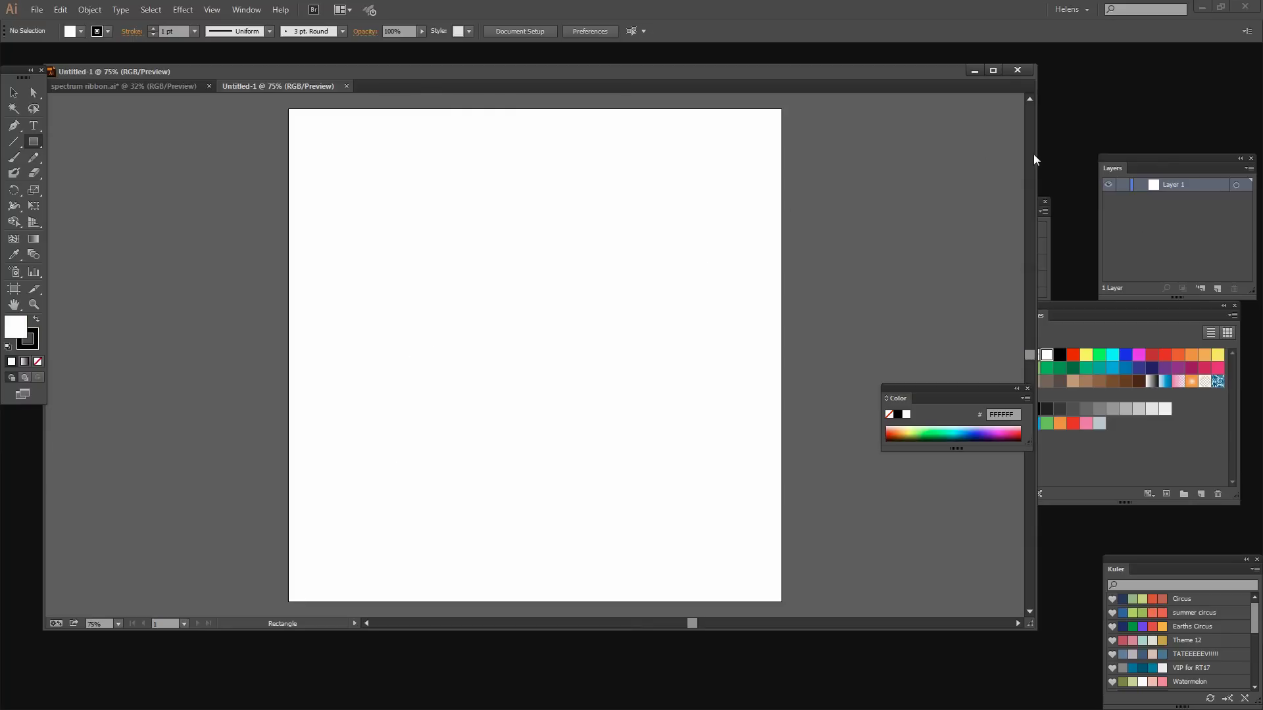
Narrow and reposition the document window, then fit the whole artboard in view.
drag(1036, 151, 799, 150)
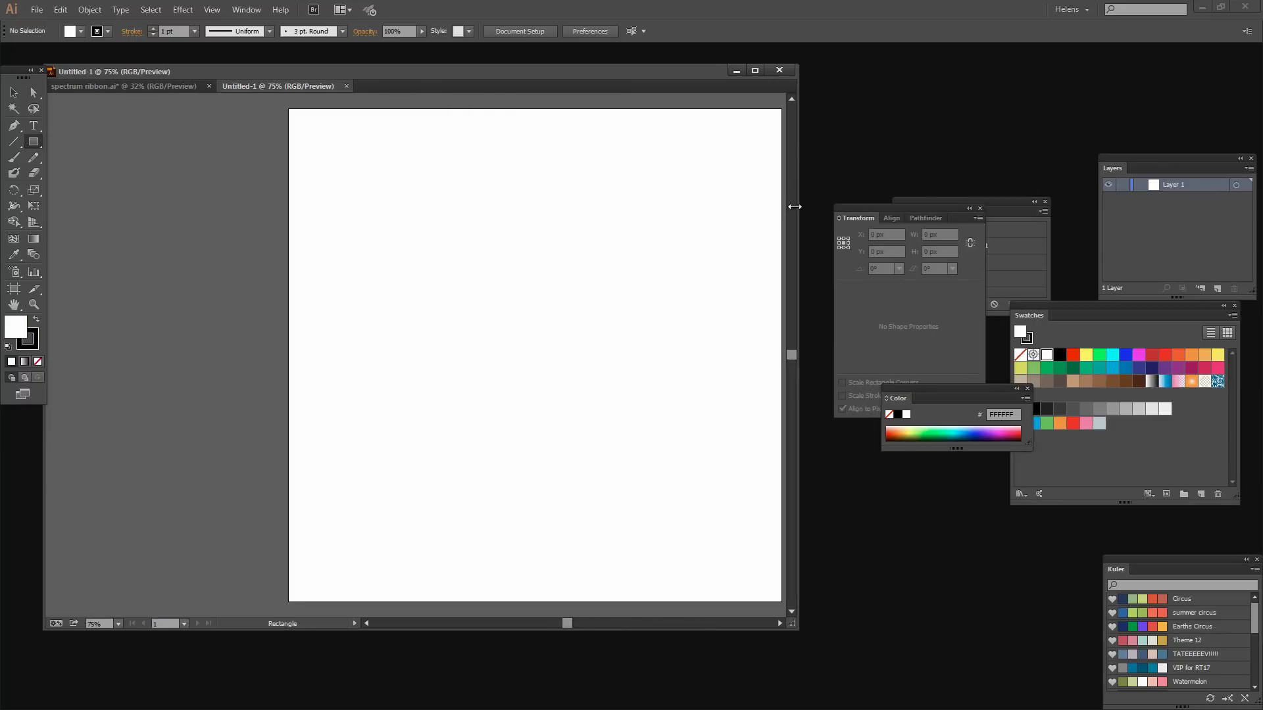
drag(258, 69, 266, 65)
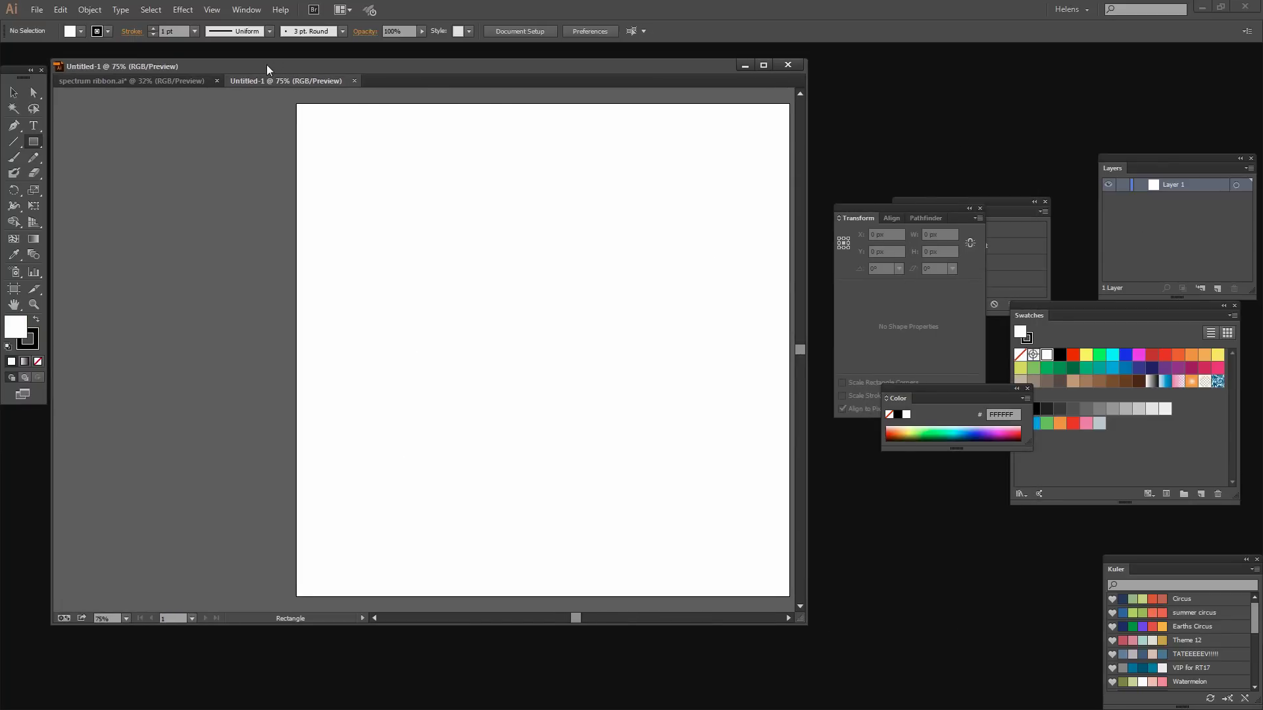
key(ctrl+0)
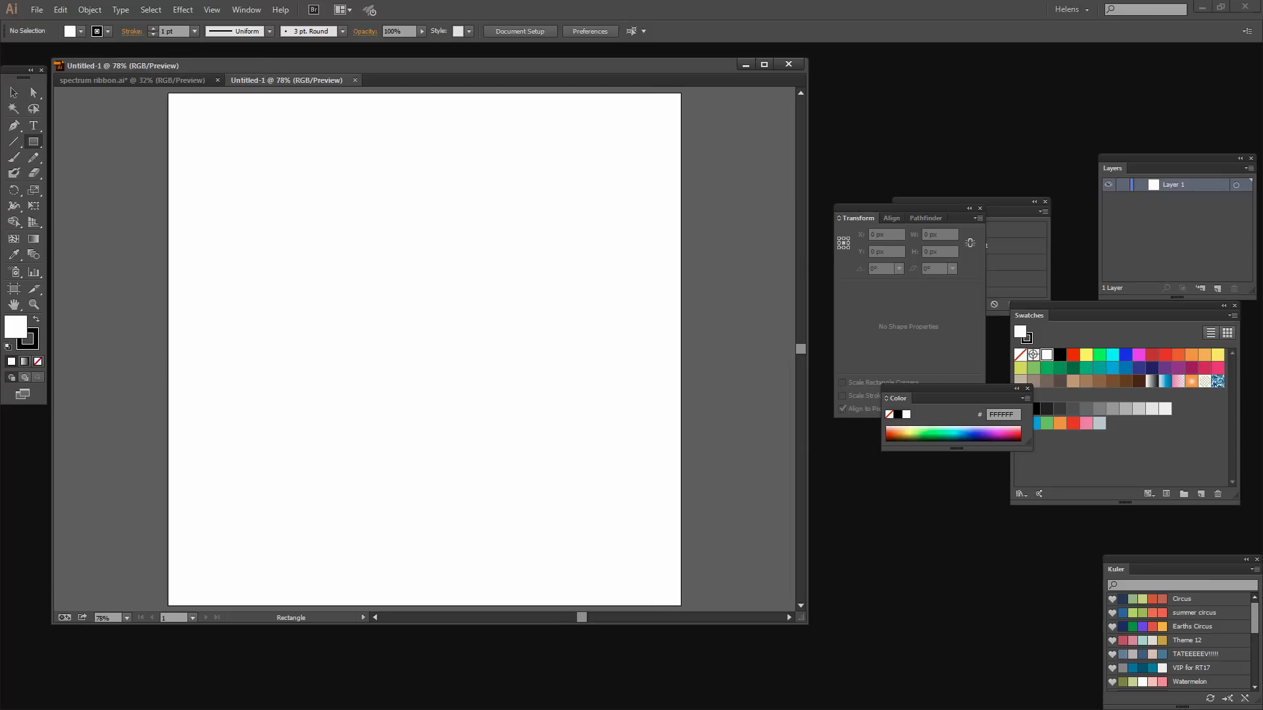
Set the Pencil tool to full Smooth fidelity with Edit selected paths off, and set the fill to None.
click(34, 158)
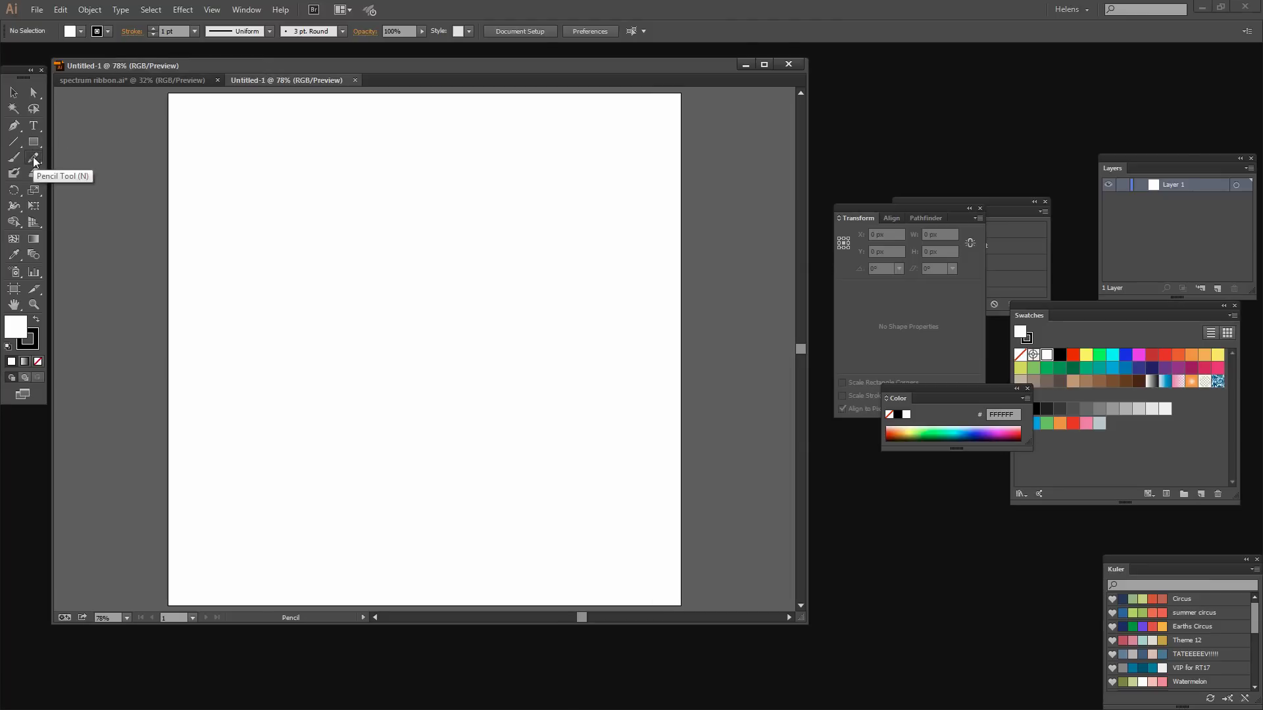
double_click(34, 158)
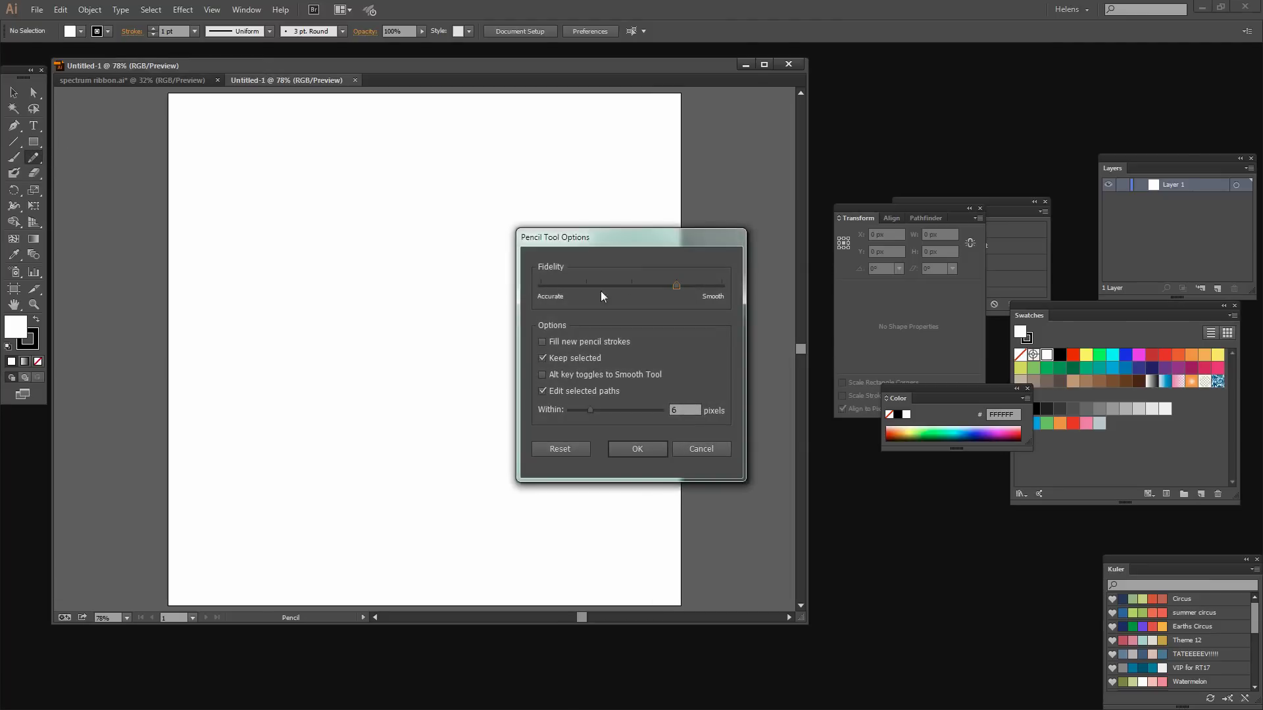
drag(591, 243, 308, 234)
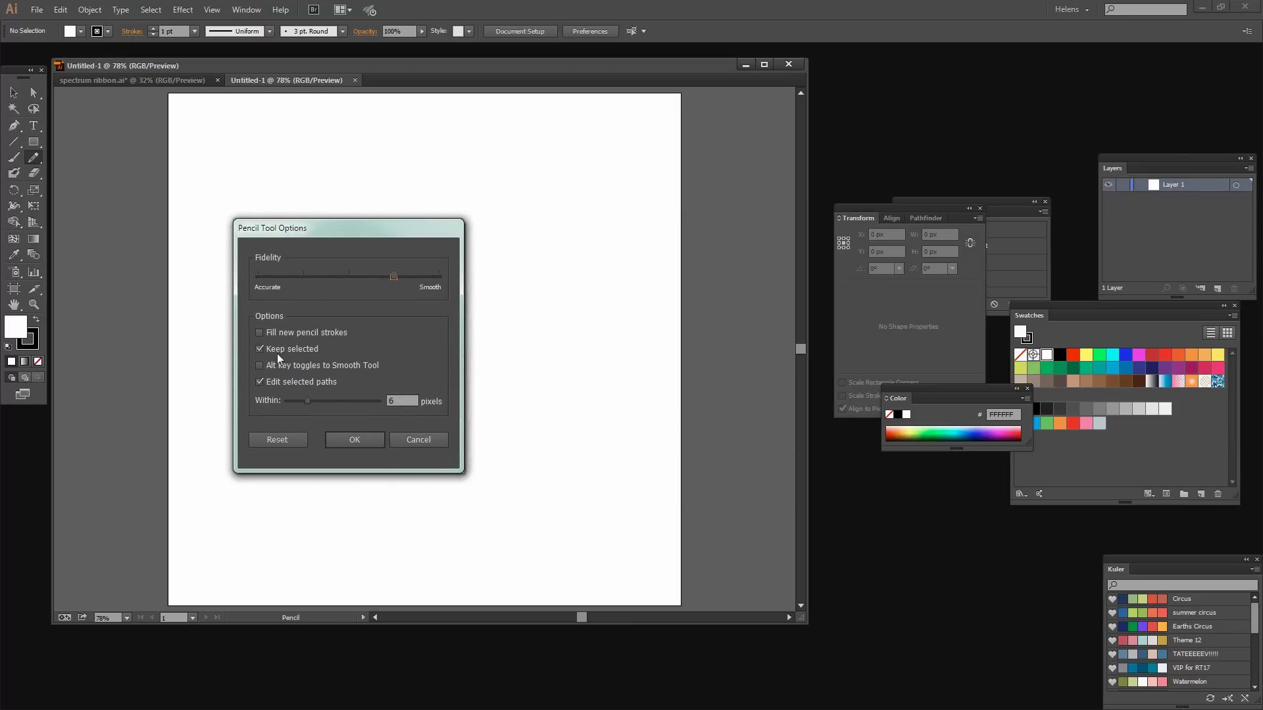
click(259, 382)
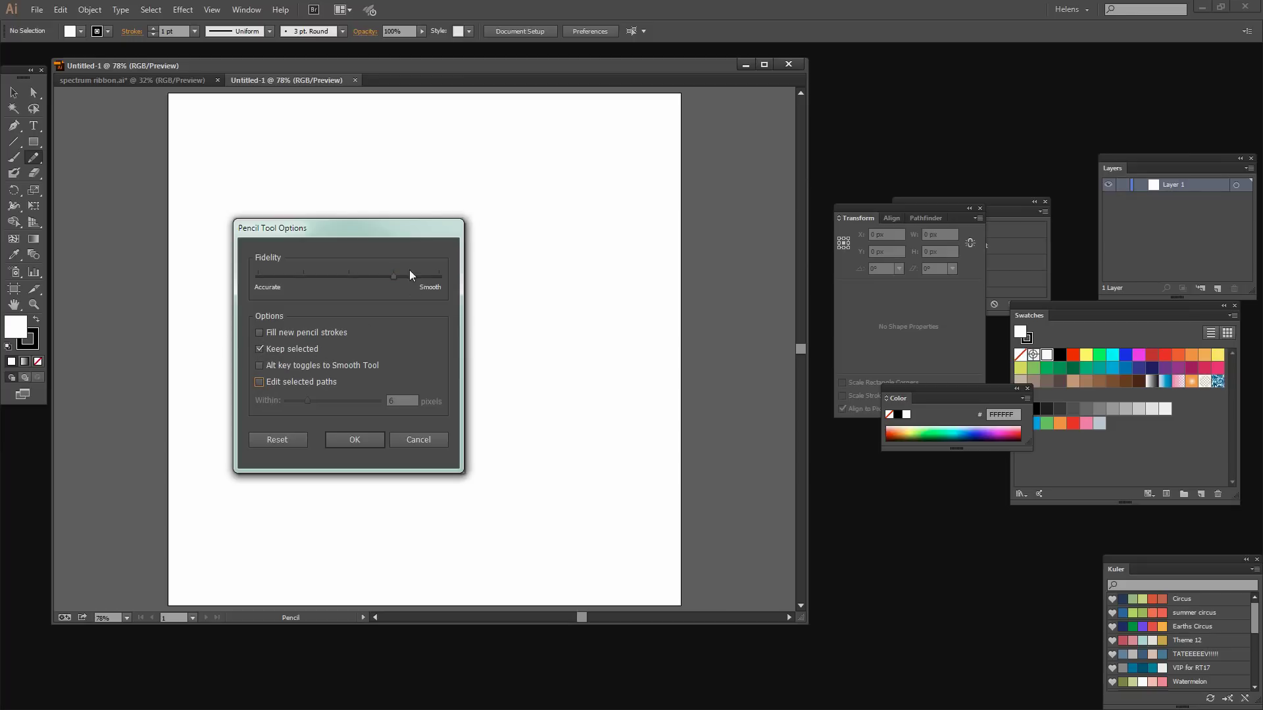
drag(392, 275, 447, 275)
click(353, 440)
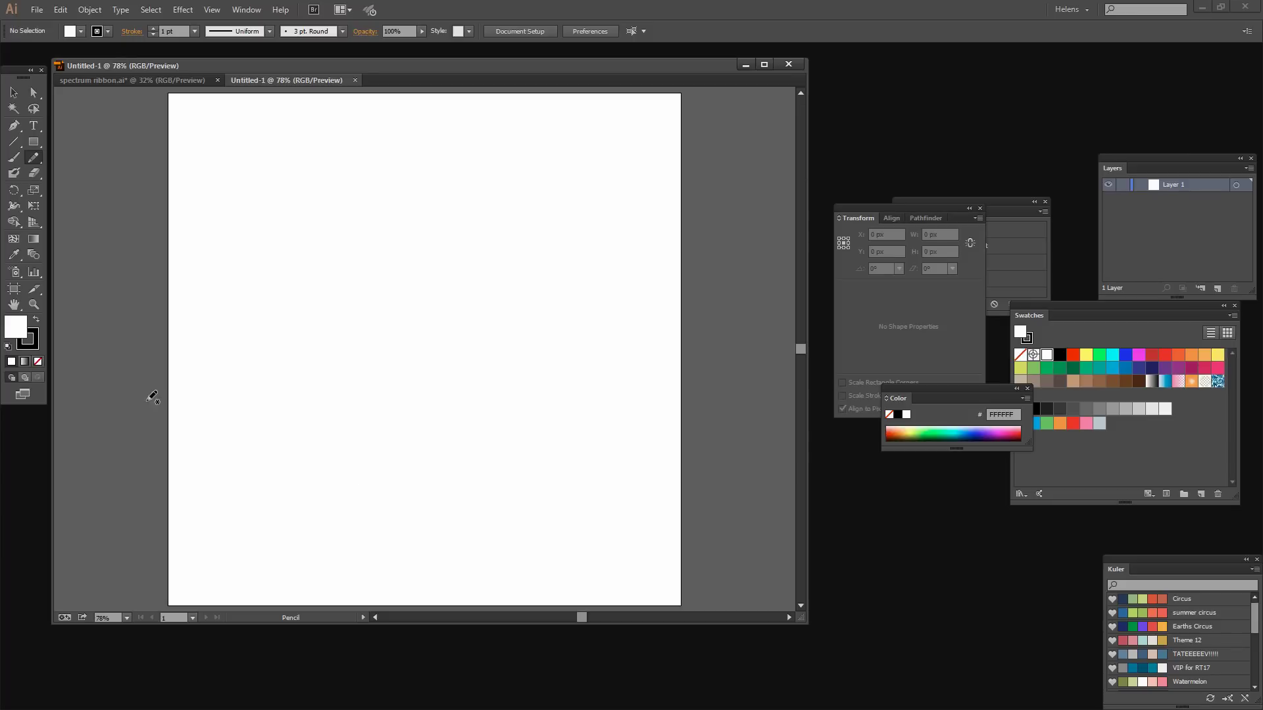
click(37, 361)
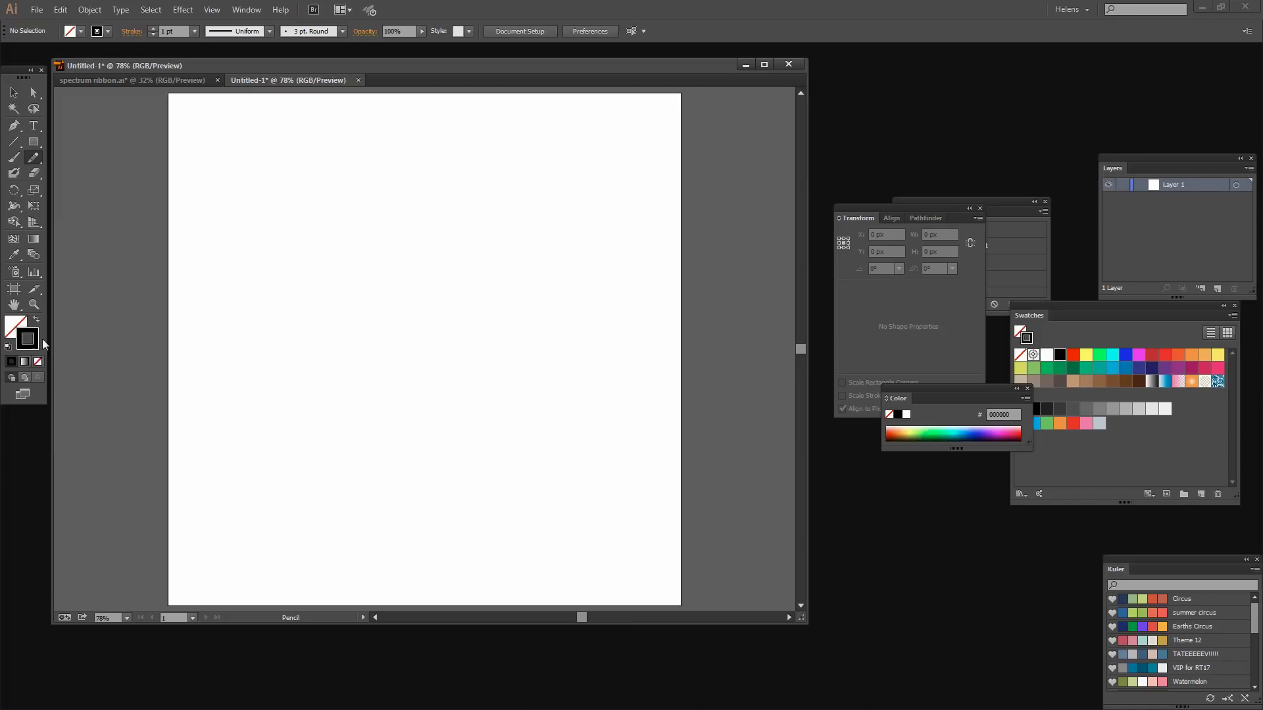
Draw two looping freehand lines across the artboard and recheck the Pencil options.
mouse_move(150, 231)
mouse_down()
mouse_move(241, 281)
mouse_move(410, 276)
mouse_move(388, 221)
mouse_move(383, 285)
mouse_move(466, 292)
mouse_move(455, 273)
mouse_move(492, 324)
mouse_move(706, 355)
mouse_up()
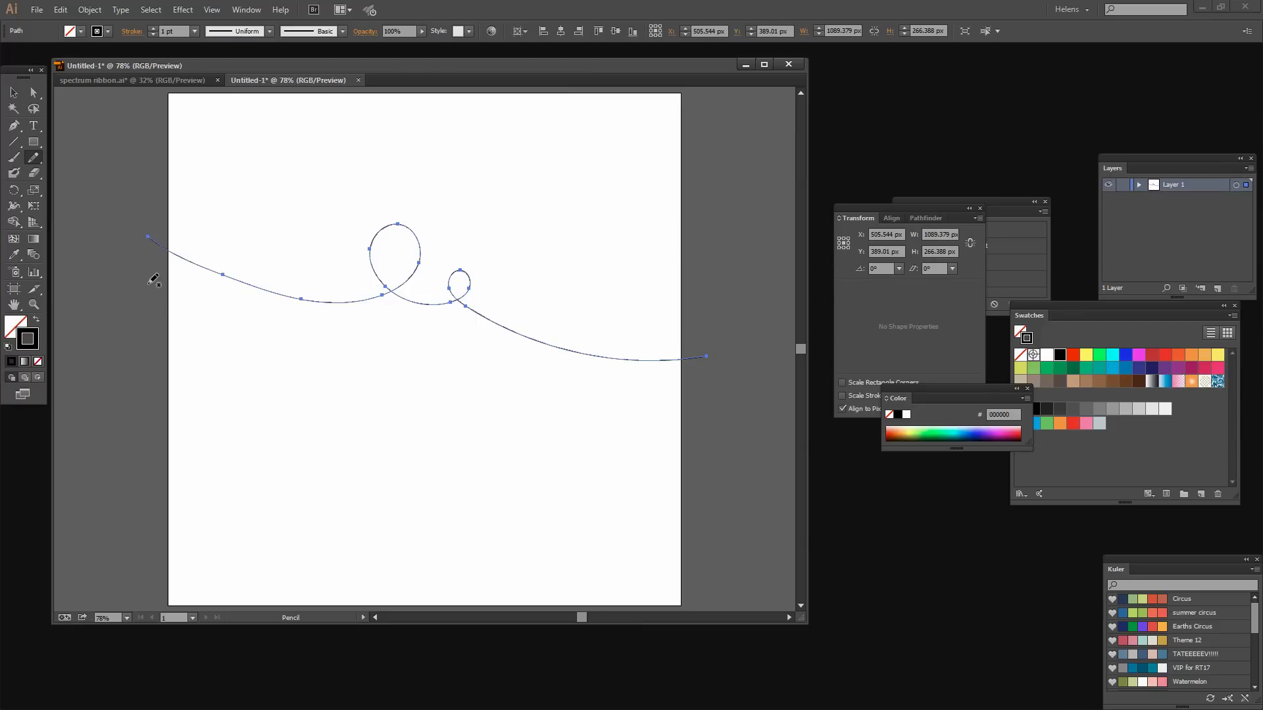
mouse_move(148, 285)
mouse_down()
mouse_move(221, 303)
mouse_move(336, 285)
mouse_move(312, 237)
mouse_move(317, 304)
mouse_move(475, 340)
mouse_move(505, 256)
mouse_move(483, 298)
mouse_move(616, 370)
mouse_move(744, 336)
mouse_up()
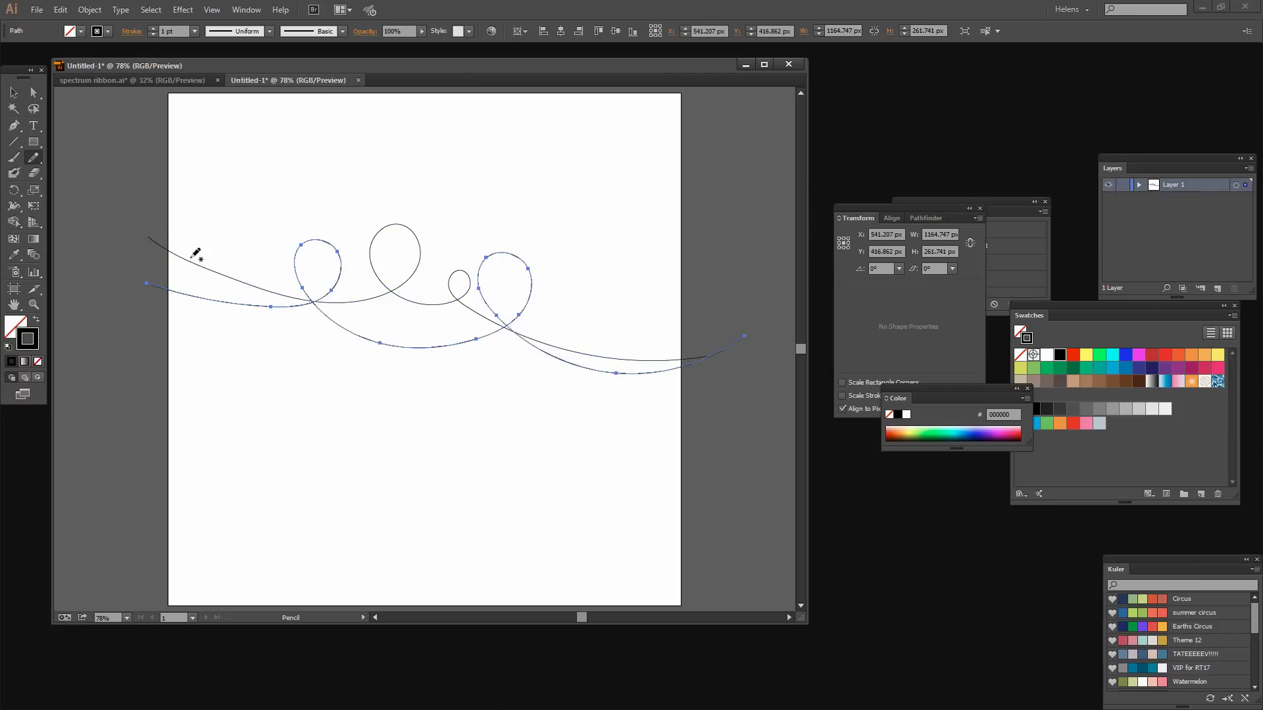
double_click(33, 157)
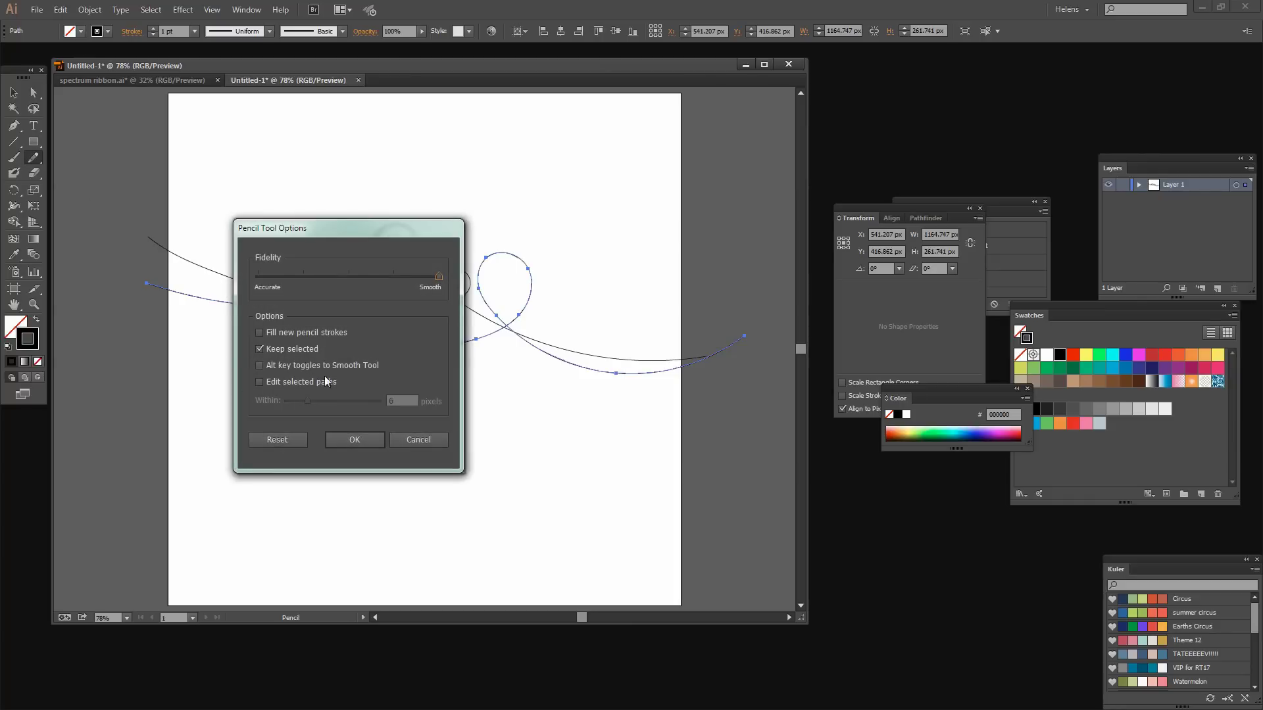
click(355, 439)
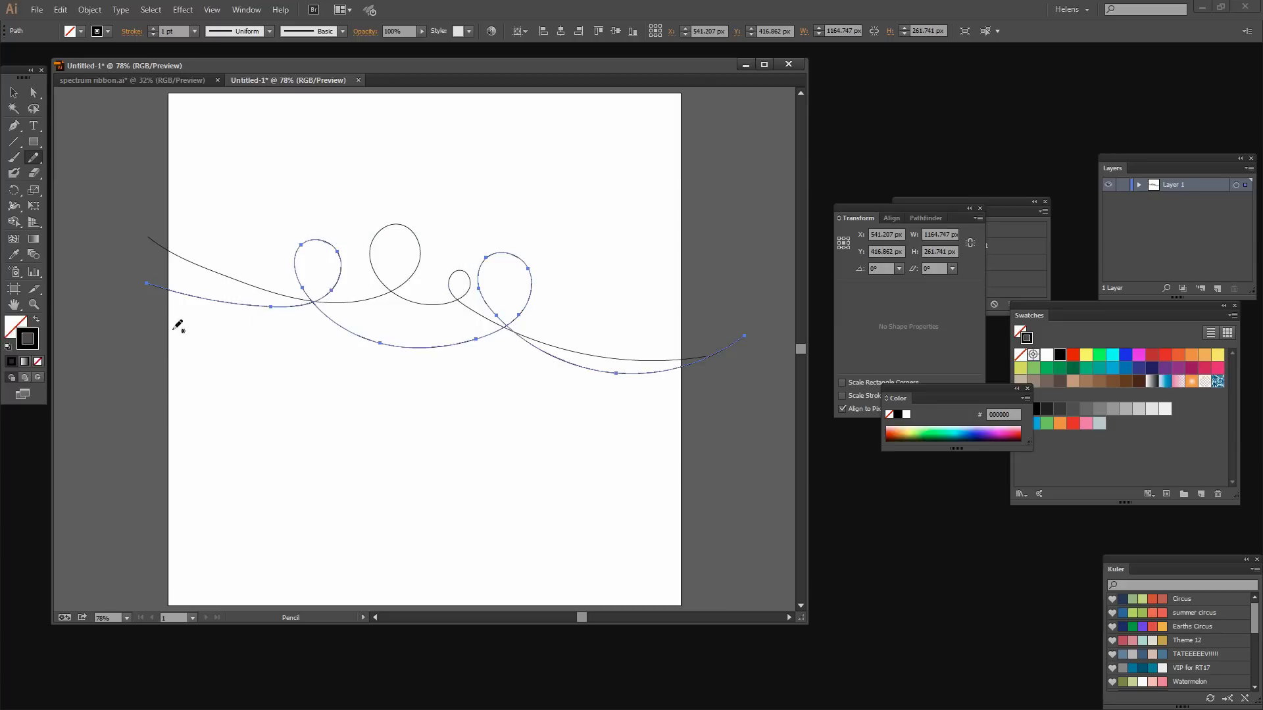
Draw more wavy lines, deleting two unwanted peaked strokes, then marquee-select all the lines.
mouse_move(151, 197)
mouse_down()
mouse_move(260, 293)
mouse_move(370, 338)
mouse_move(472, 355)
mouse_move(564, 318)
mouse_move(586, 285)
mouse_move(570, 274)
mouse_move(582, 294)
mouse_move(711, 356)
mouse_up()
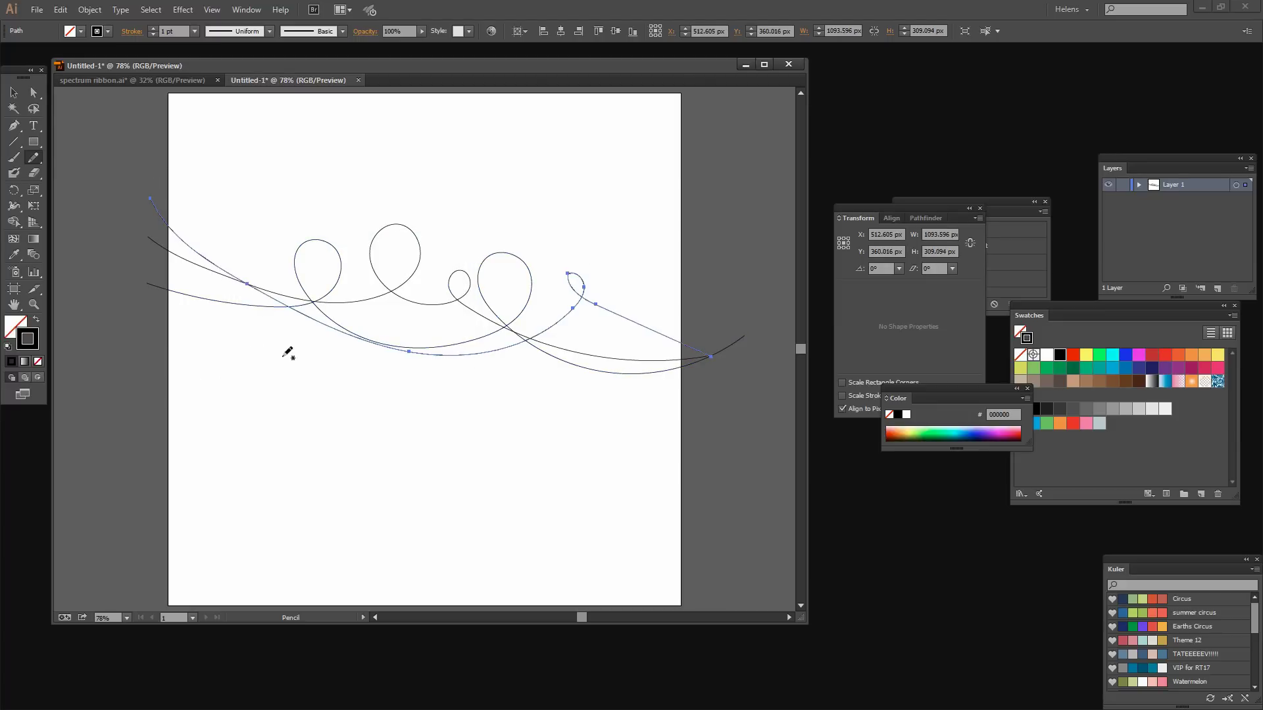
mouse_move(146, 270)
mouse_down()
mouse_move(223, 304)
mouse_move(377, 297)
mouse_move(415, 277)
mouse_move(517, 339)
mouse_move(694, 331)
mouse_up()
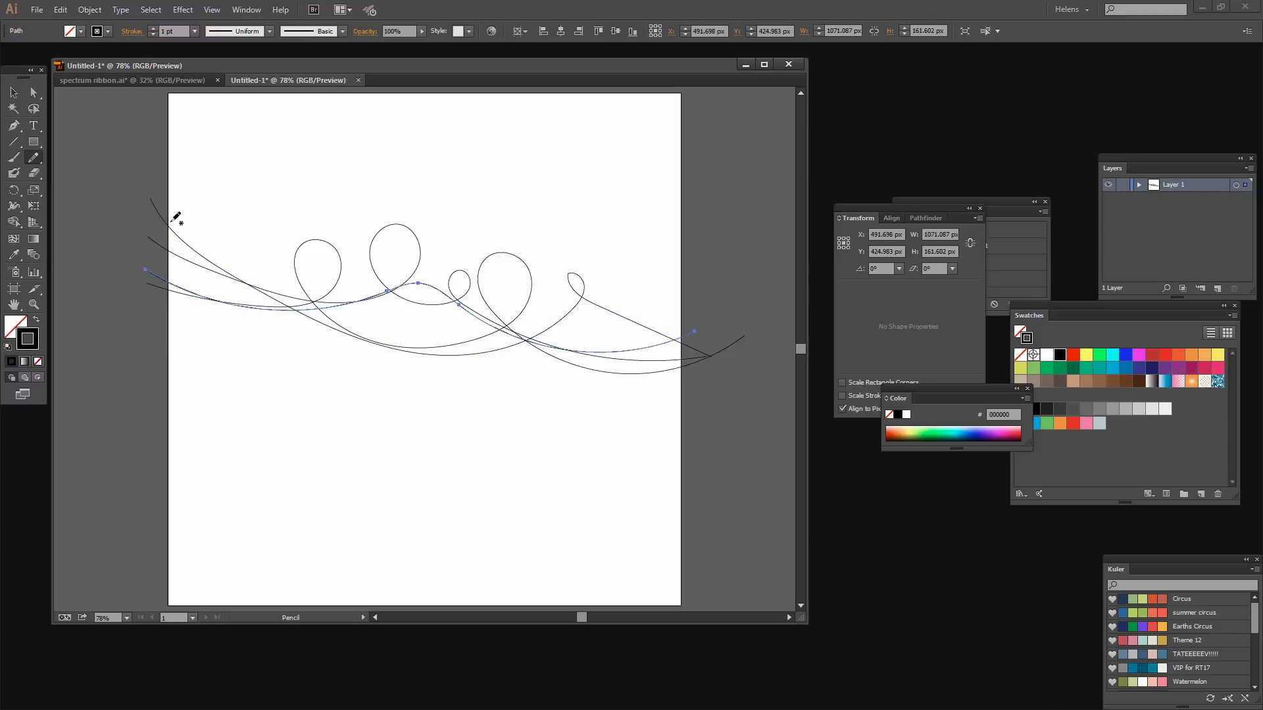
mouse_move(146, 220)
mouse_down()
mouse_move(225, 264)
mouse_move(407, 269)
mouse_move(507, 237)
mouse_move(634, 299)
mouse_move(748, 307)
mouse_up()
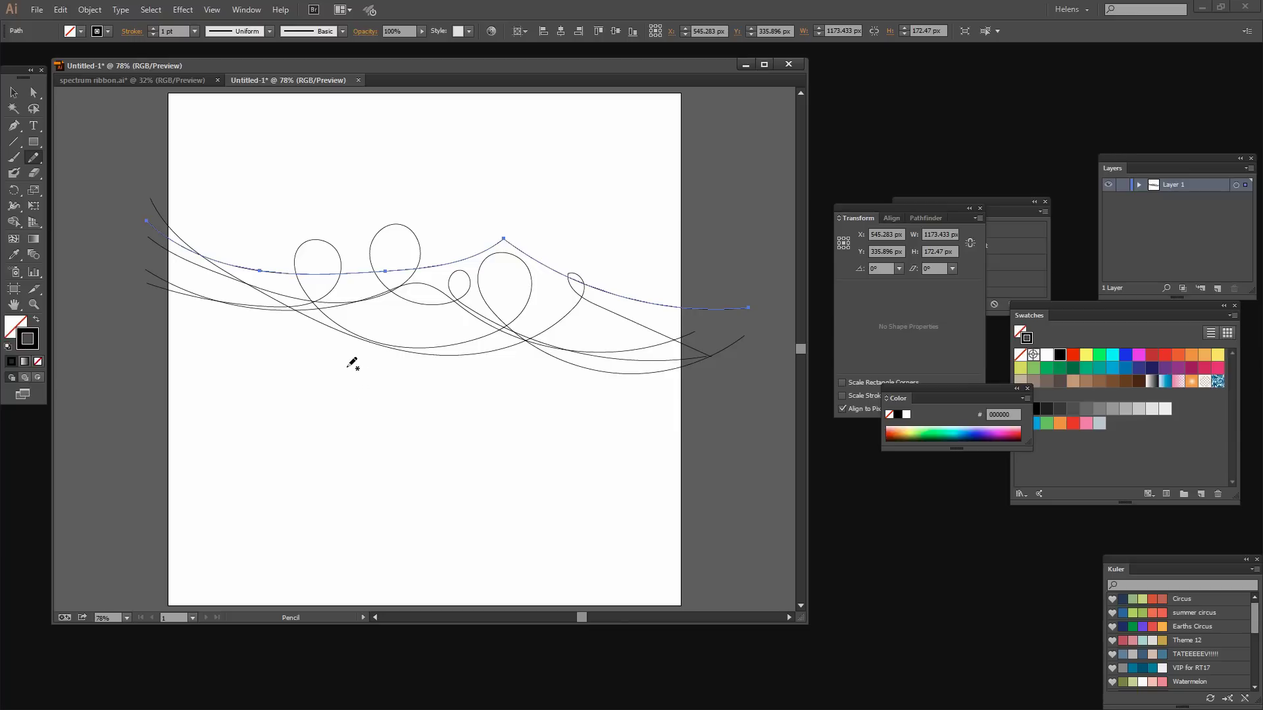
key(Delete)
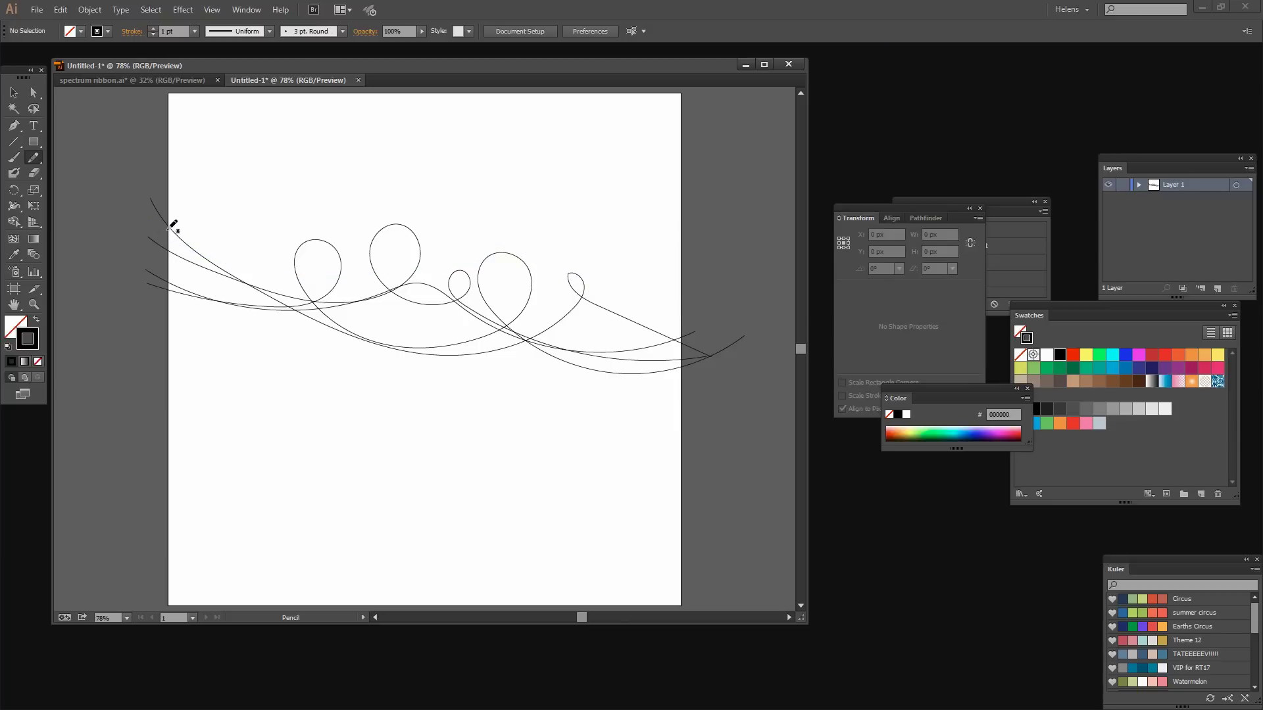
mouse_move(165, 227)
mouse_down()
mouse_move(375, 240)
mouse_move(482, 207)
mouse_move(539, 230)
mouse_up()
key(Delete)
mouse_move(160, 227)
mouse_down()
mouse_move(227, 209)
mouse_move(383, 262)
mouse_move(529, 229)
mouse_move(663, 298)
mouse_move(689, 296)
mouse_up()
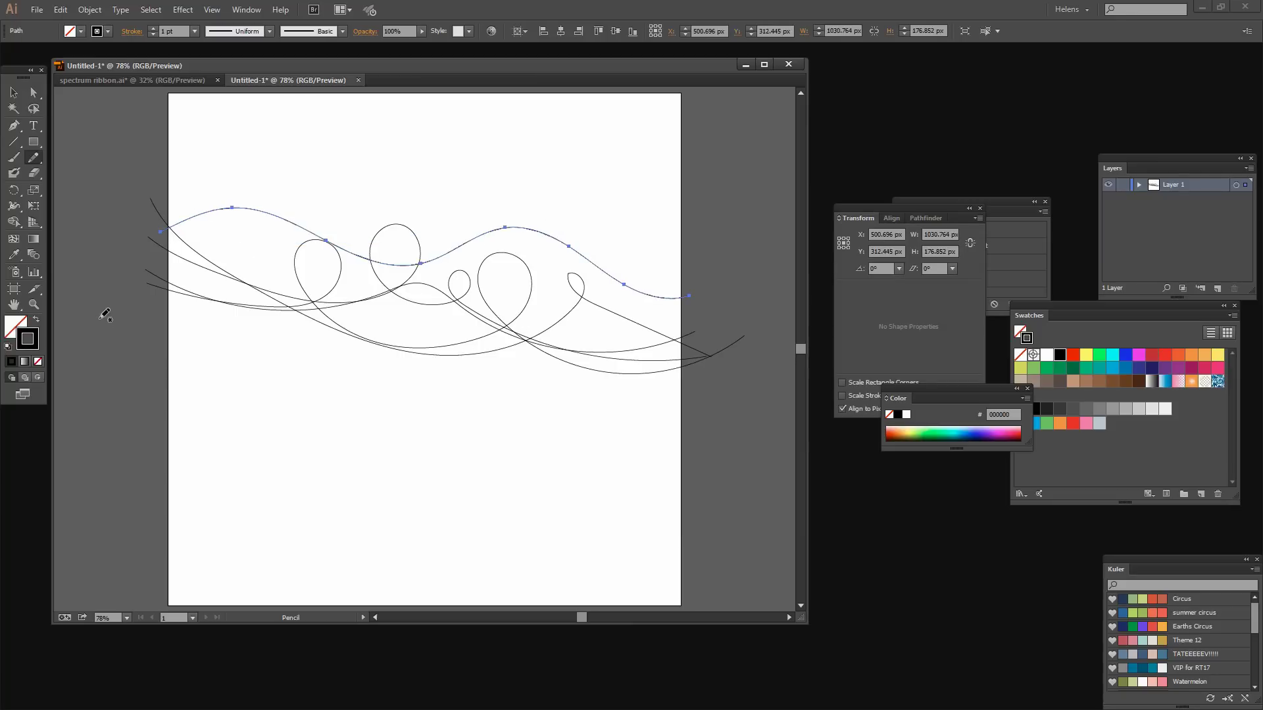
mouse_move(131, 334)
mouse_down()
mouse_move(361, 310)
mouse_move(553, 338)
mouse_move(726, 333)
mouse_up()
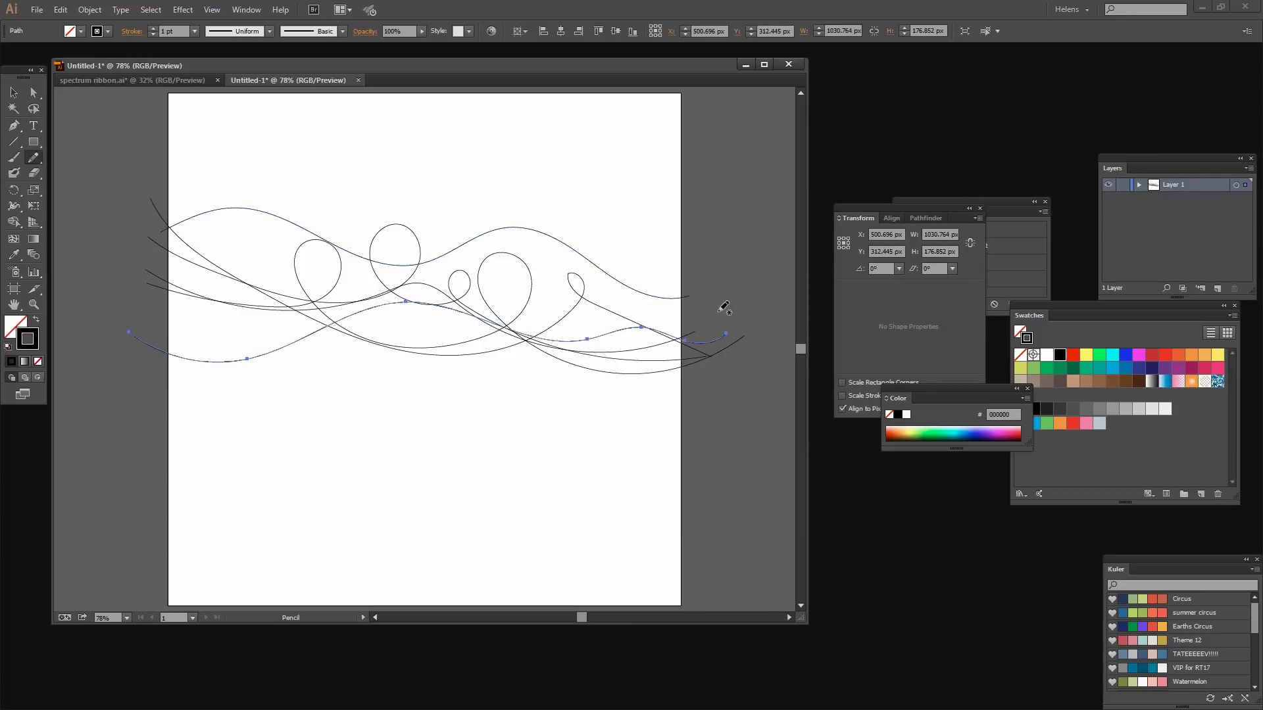
click(14, 93)
drag(296, 189, 432, 428)
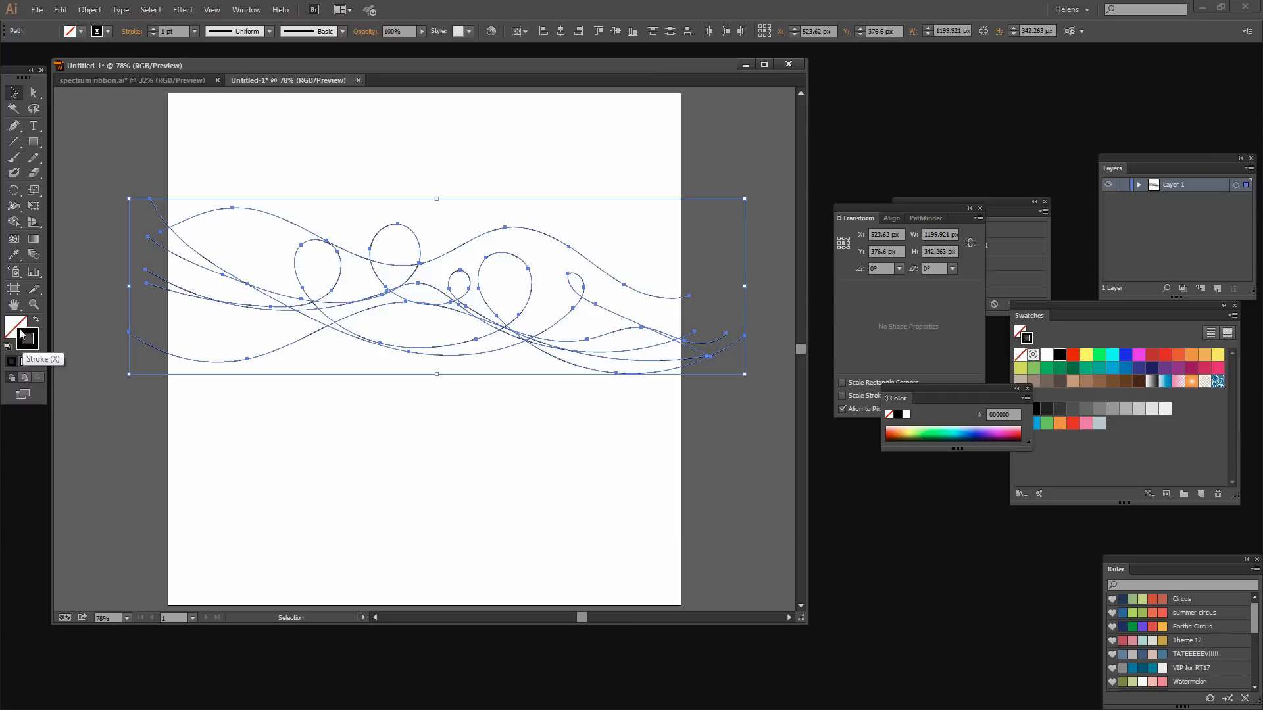
Drag the left end points of two strokes outward, undo the moves, and deselect all curves.
click(251, 424)
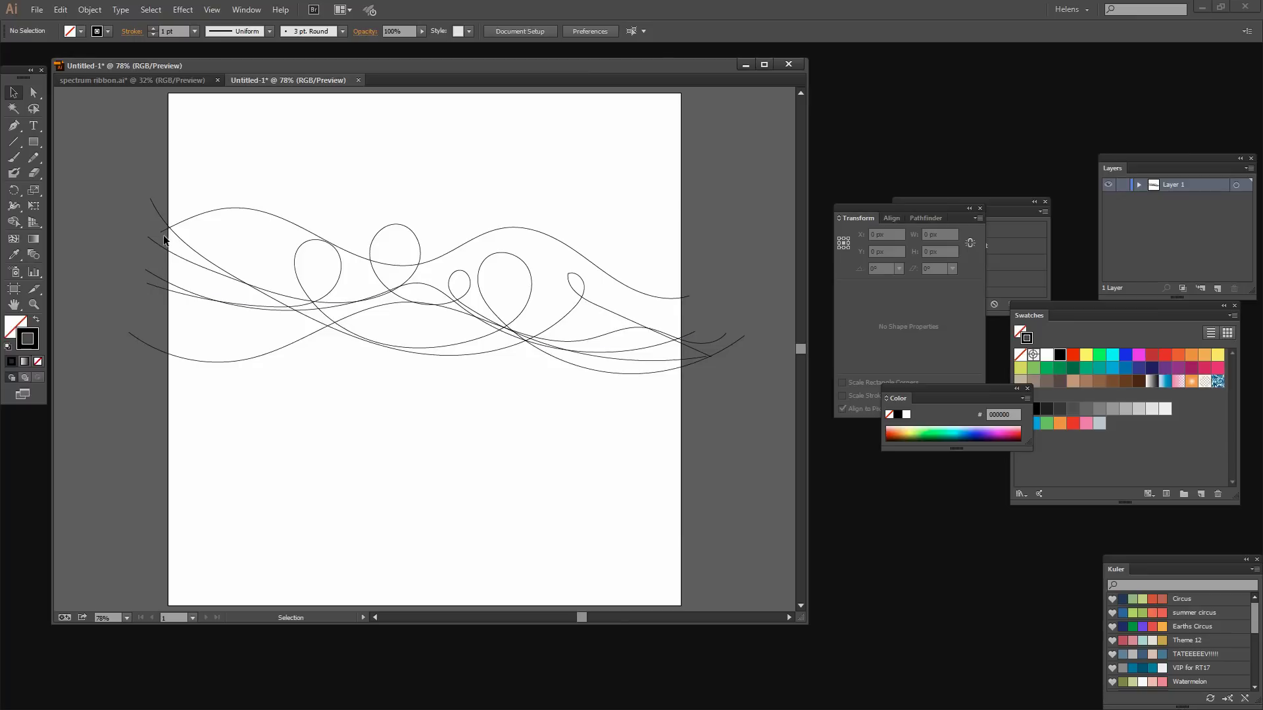
click(33, 93)
drag(162, 233, 145, 224)
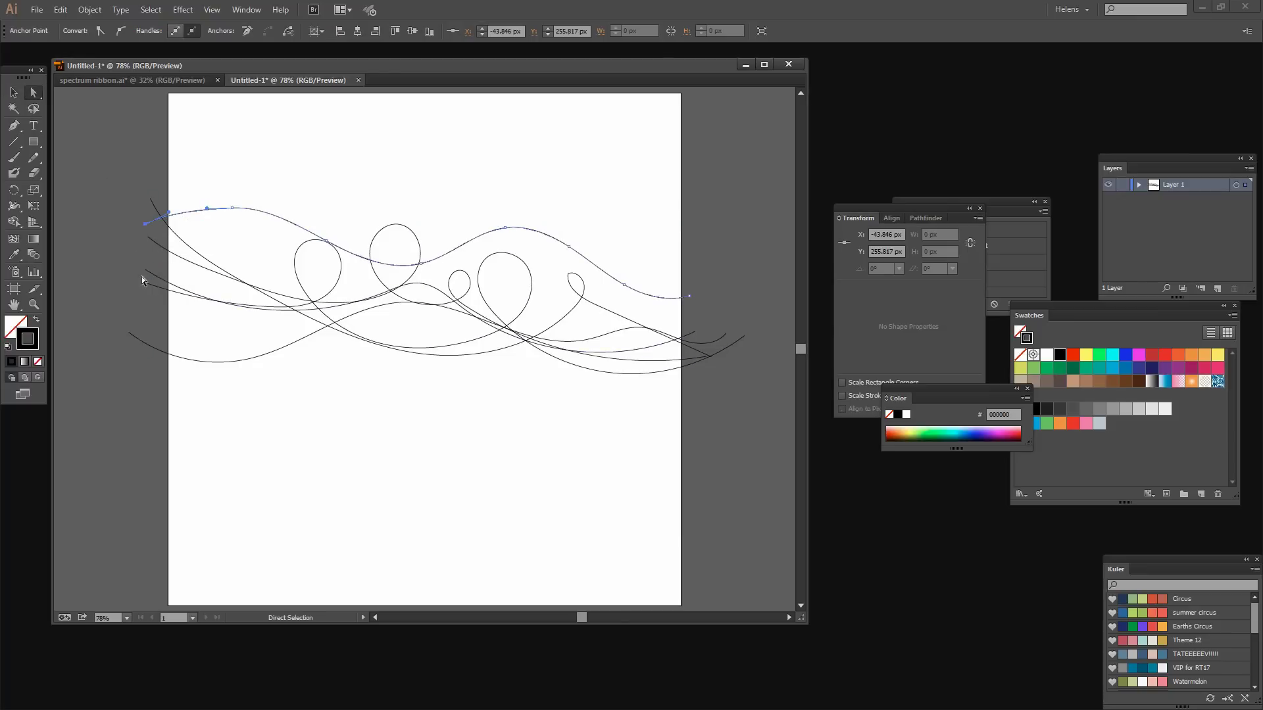
drag(146, 273, 136, 304)
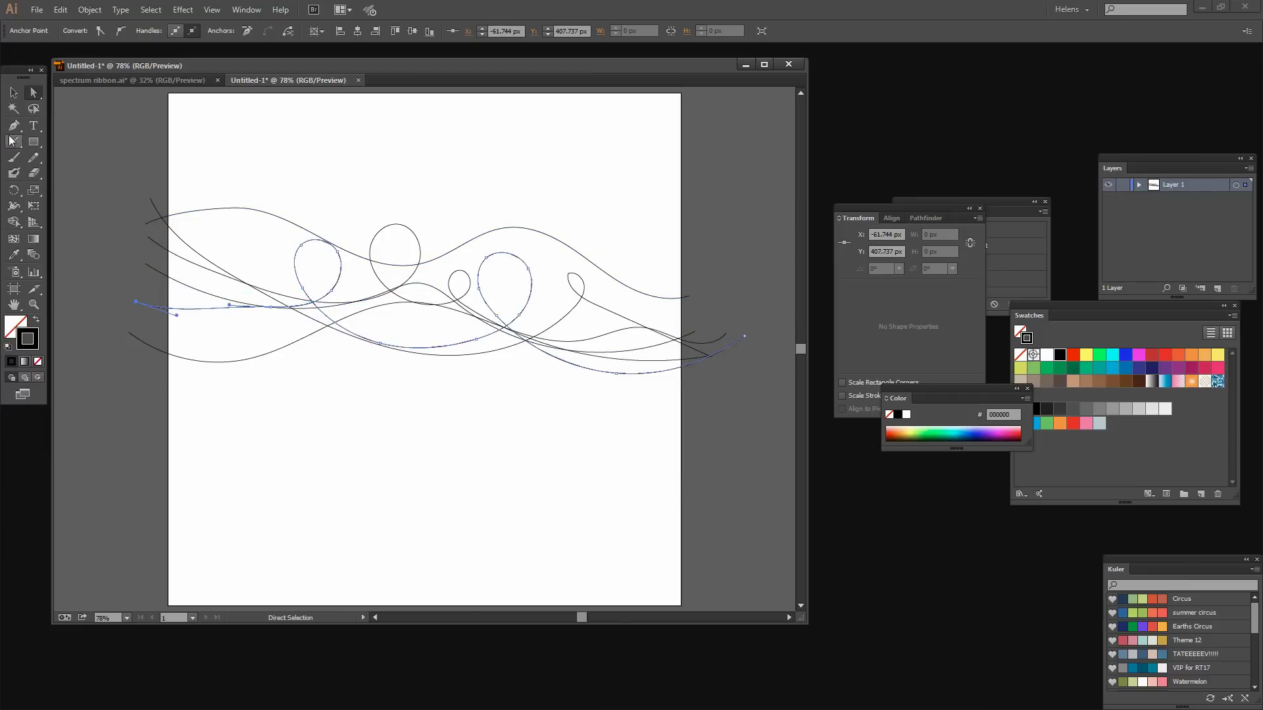
click(34, 255)
key(ctrl+z)
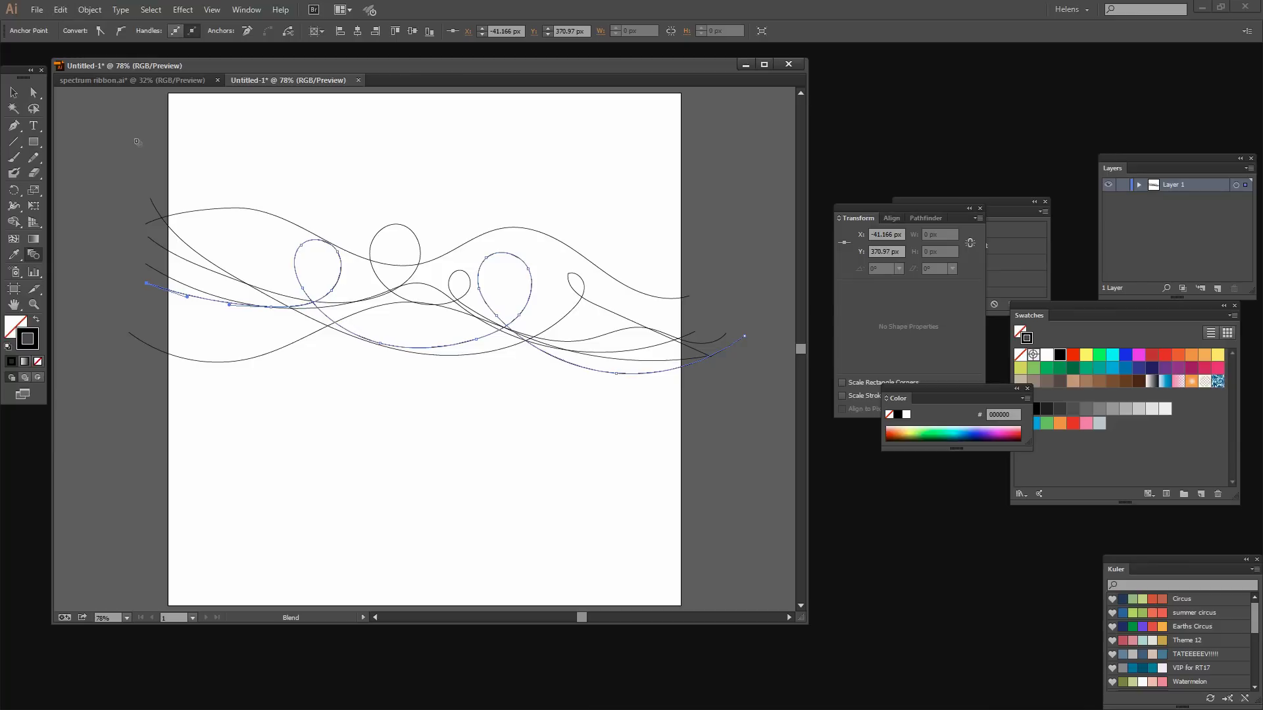
key(ctrl+z)
click(13, 93)
click(268, 432)
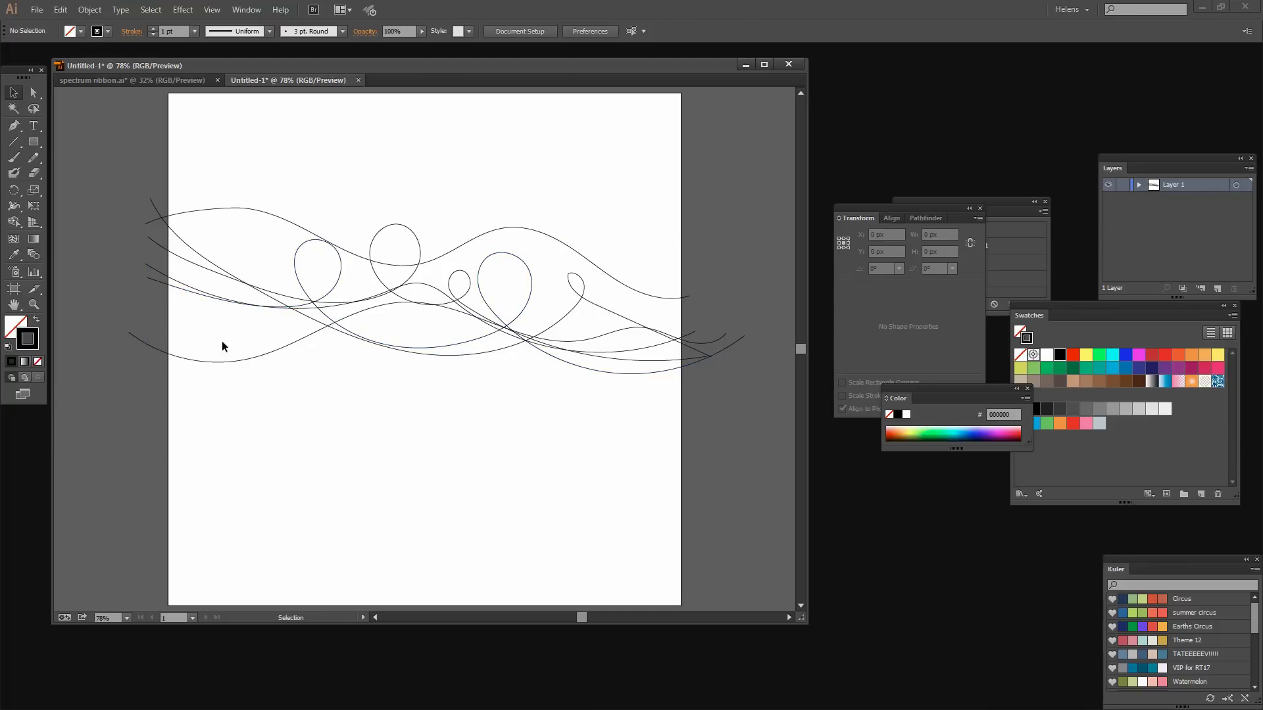
With the Blend tool, click the five wavy curves in order from top to bottom.
click(33, 255)
click(188, 246)
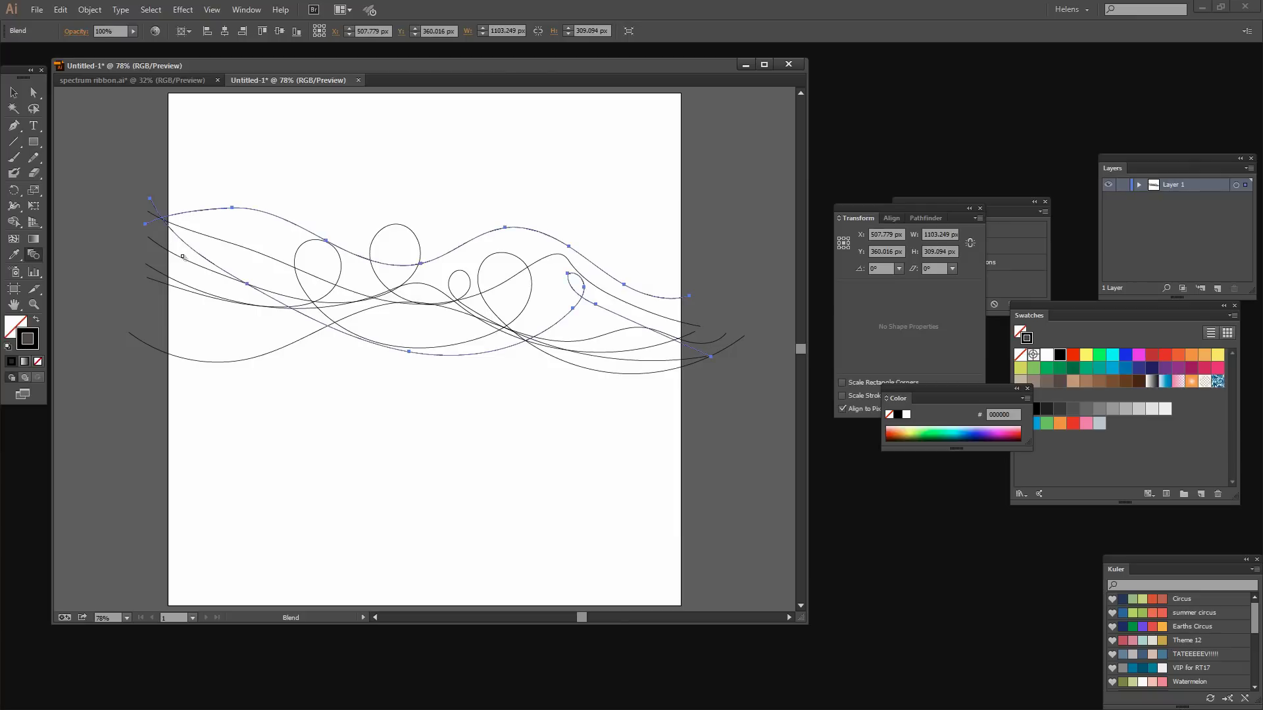
click(181, 258)
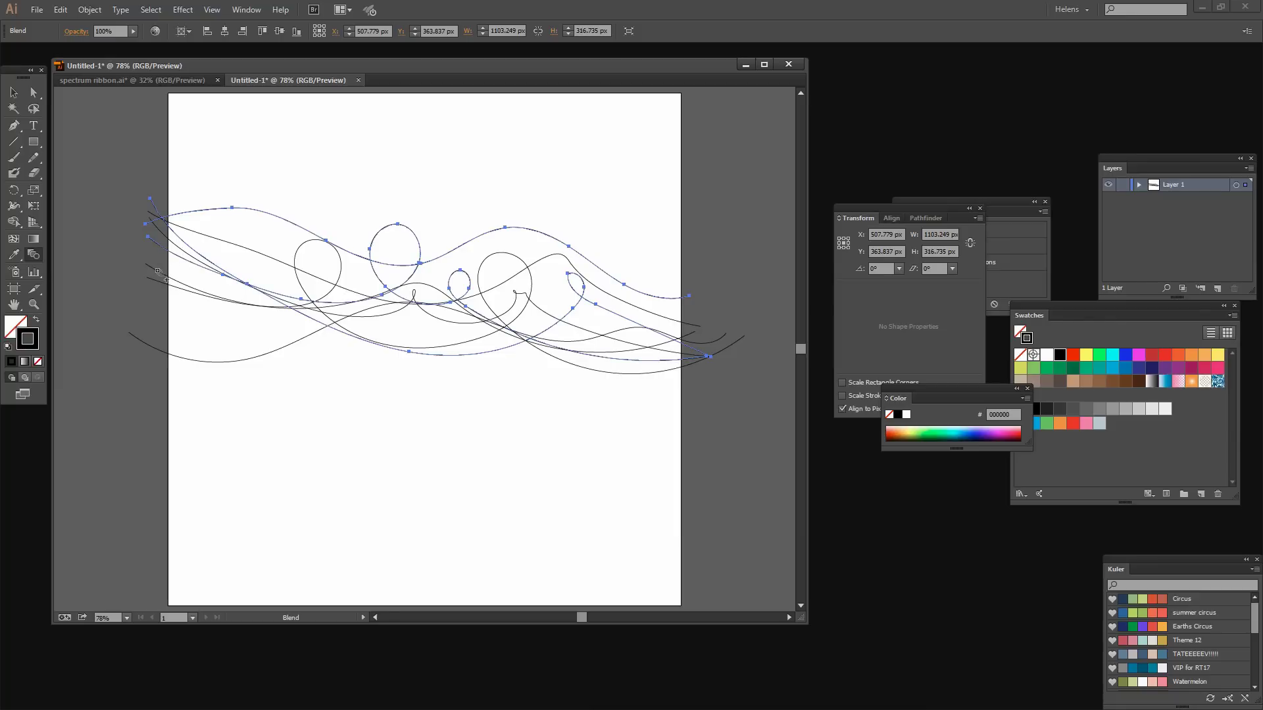
click(158, 271)
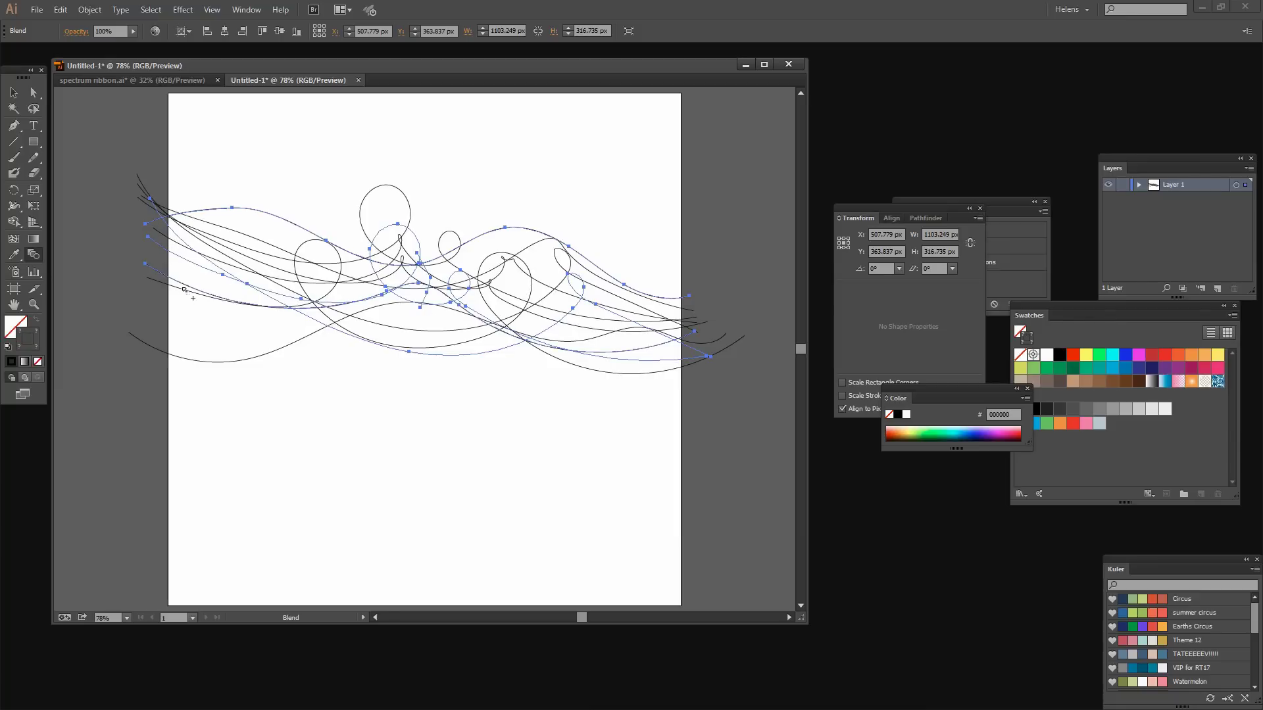
click(185, 289)
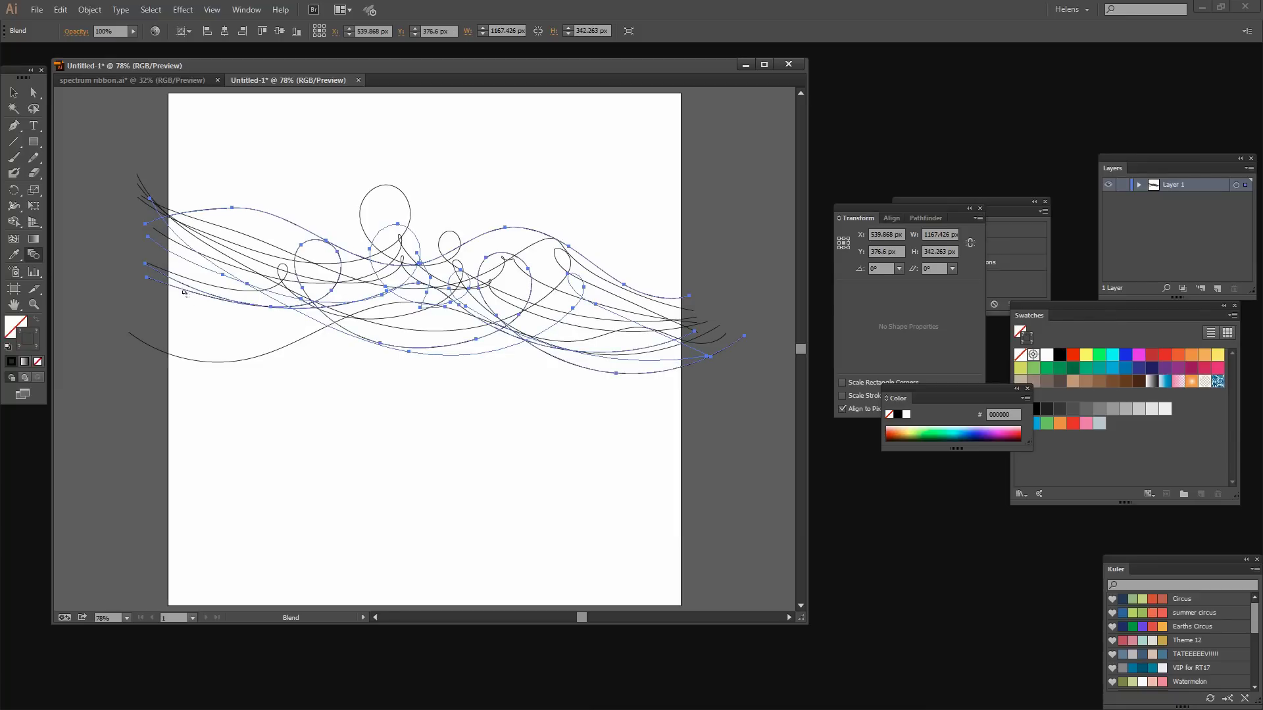
click(192, 361)
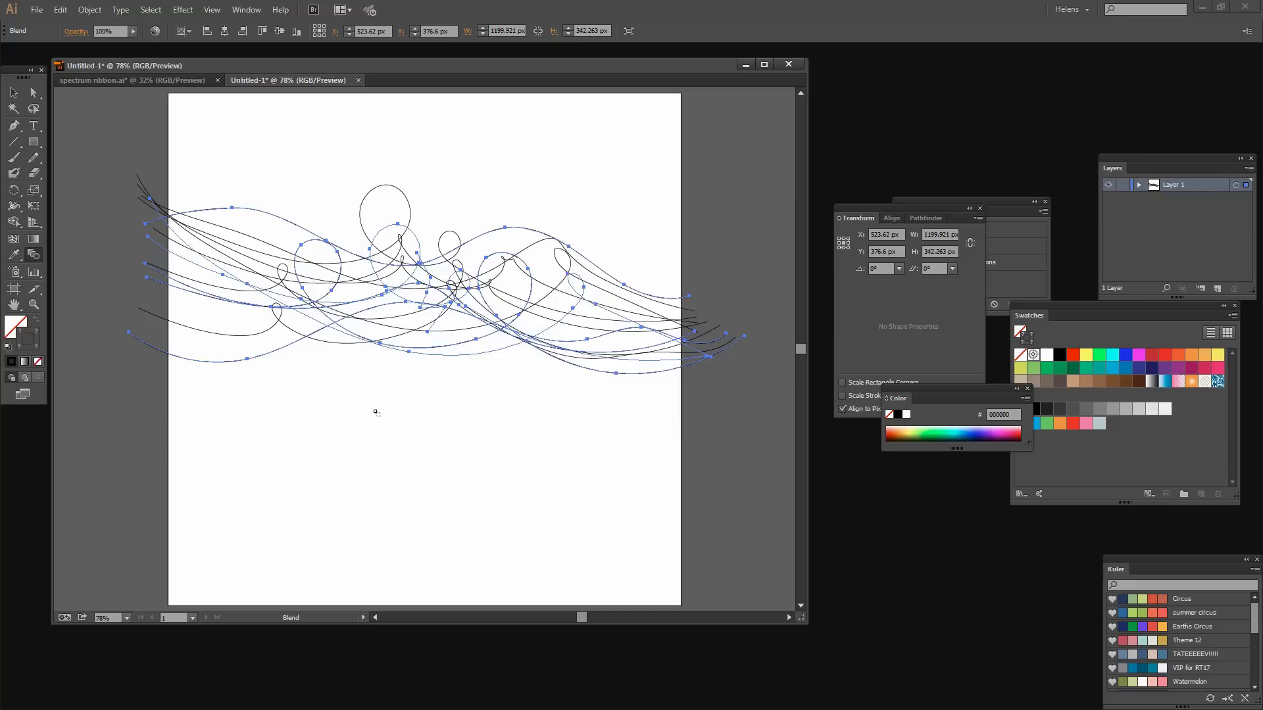
Open Blend Options with Preview on, choose Specified Steps, and preview increasing step counts.
double_click(31, 257)
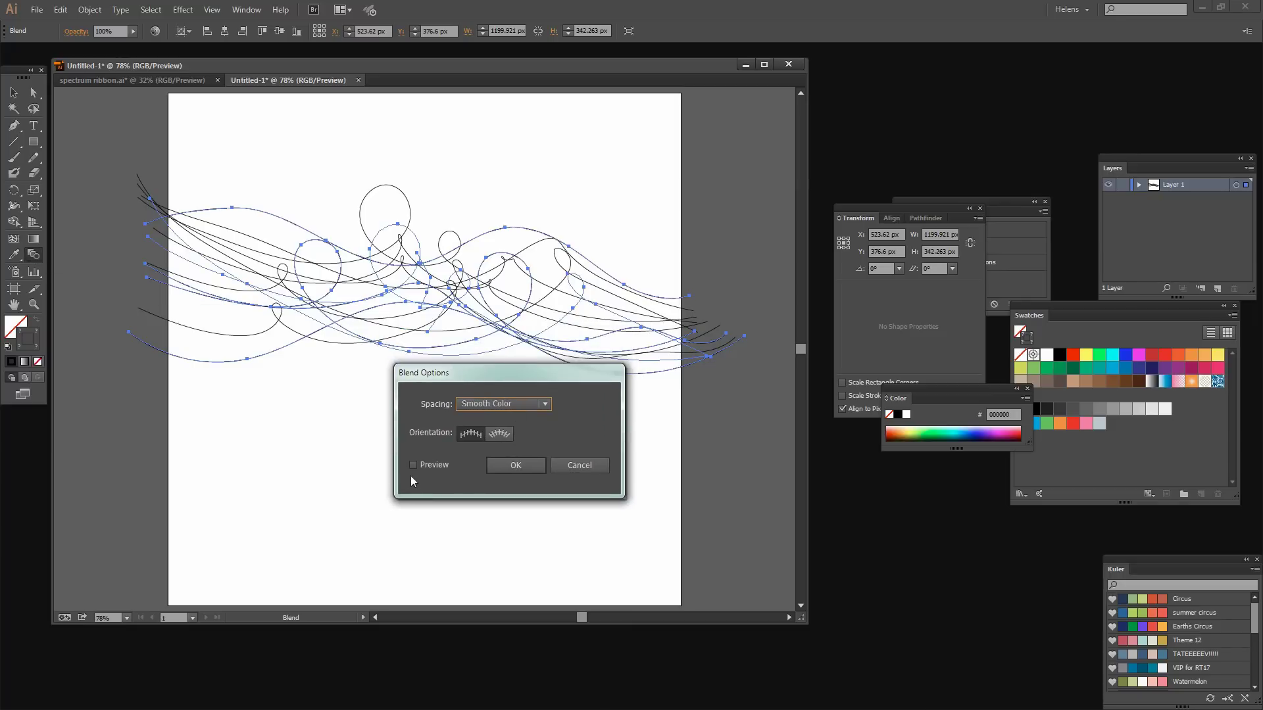
click(413, 465)
drag(494, 380, 529, 411)
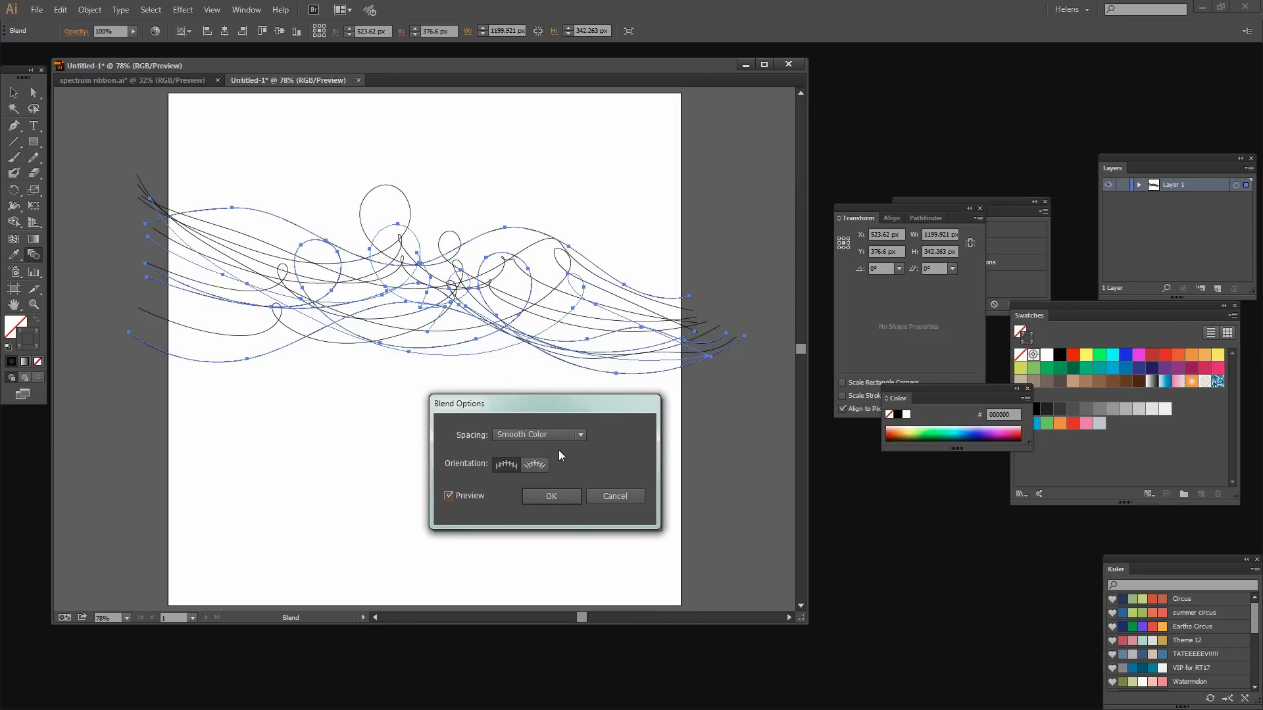
click(562, 438)
click(555, 463)
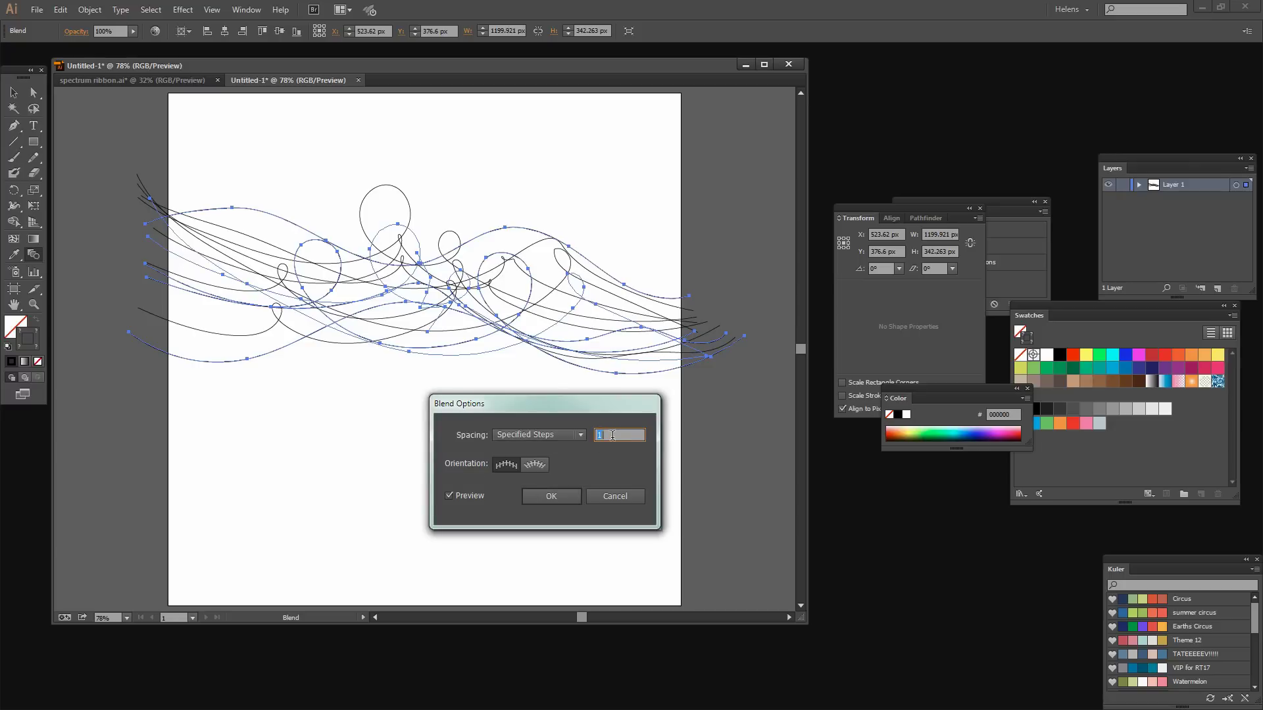
text(10)
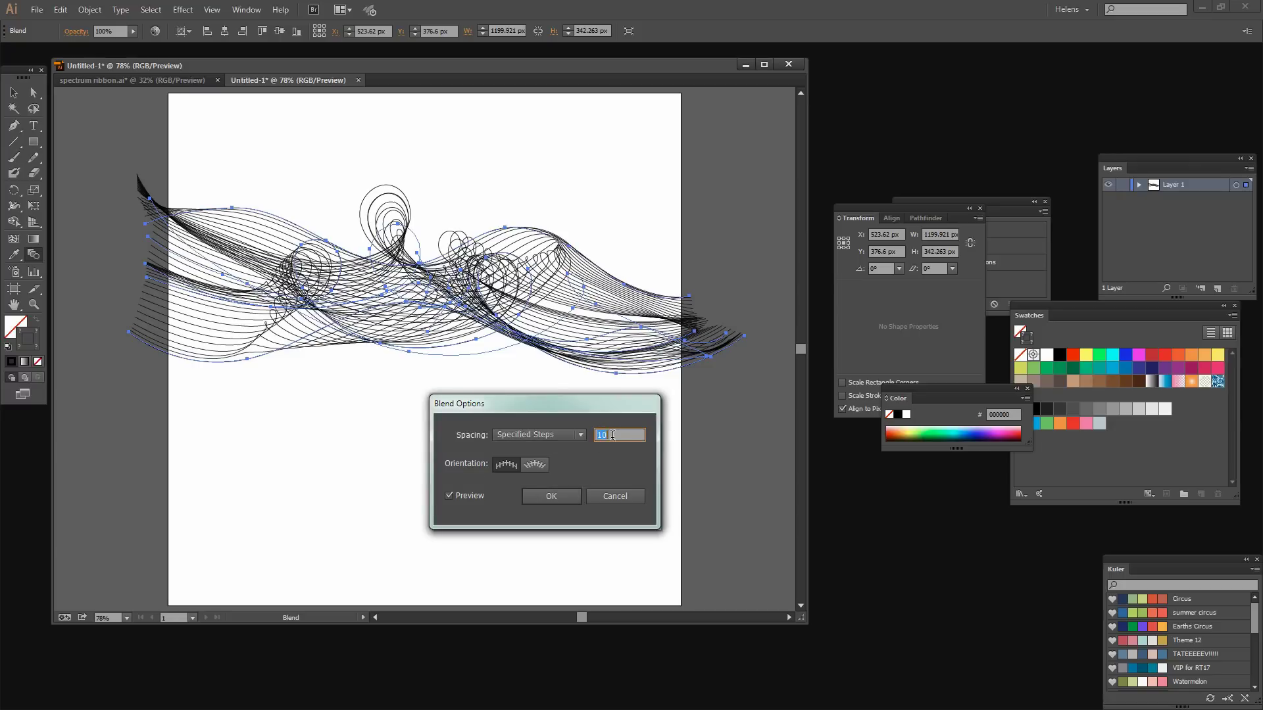
text(20)
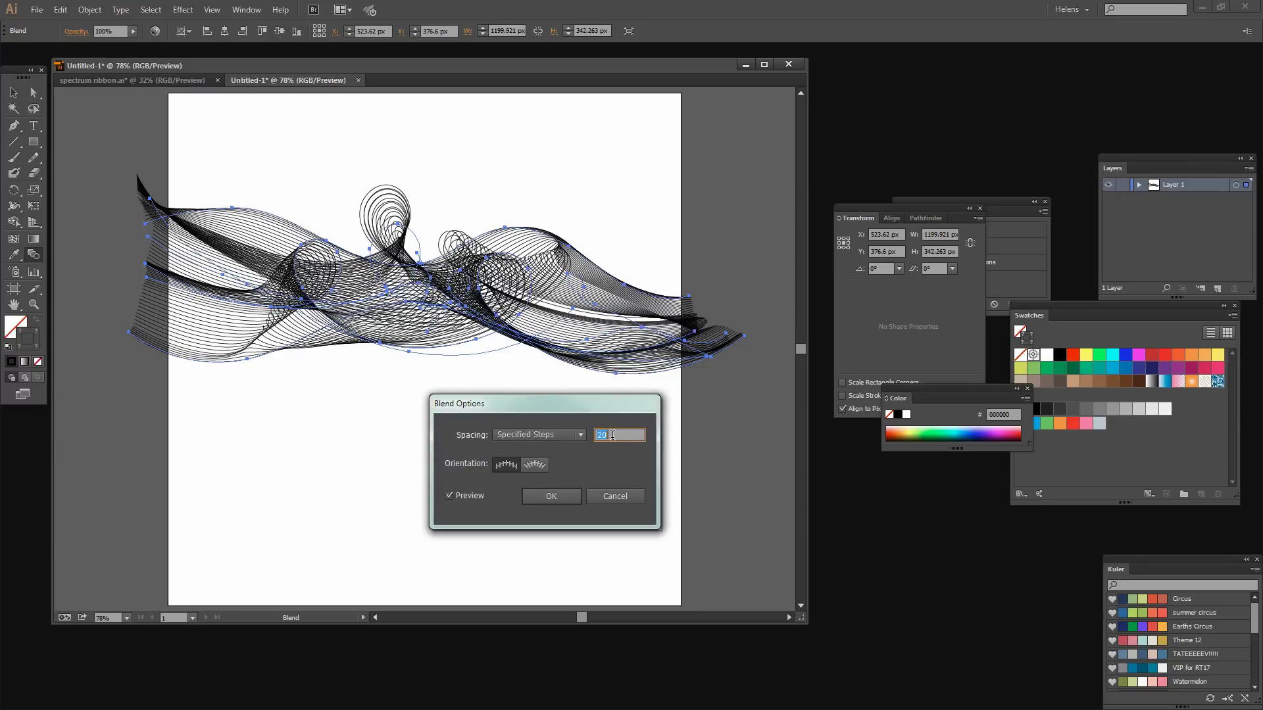
key(shift+Up)
key(shift+Up)
key(shift+Up)
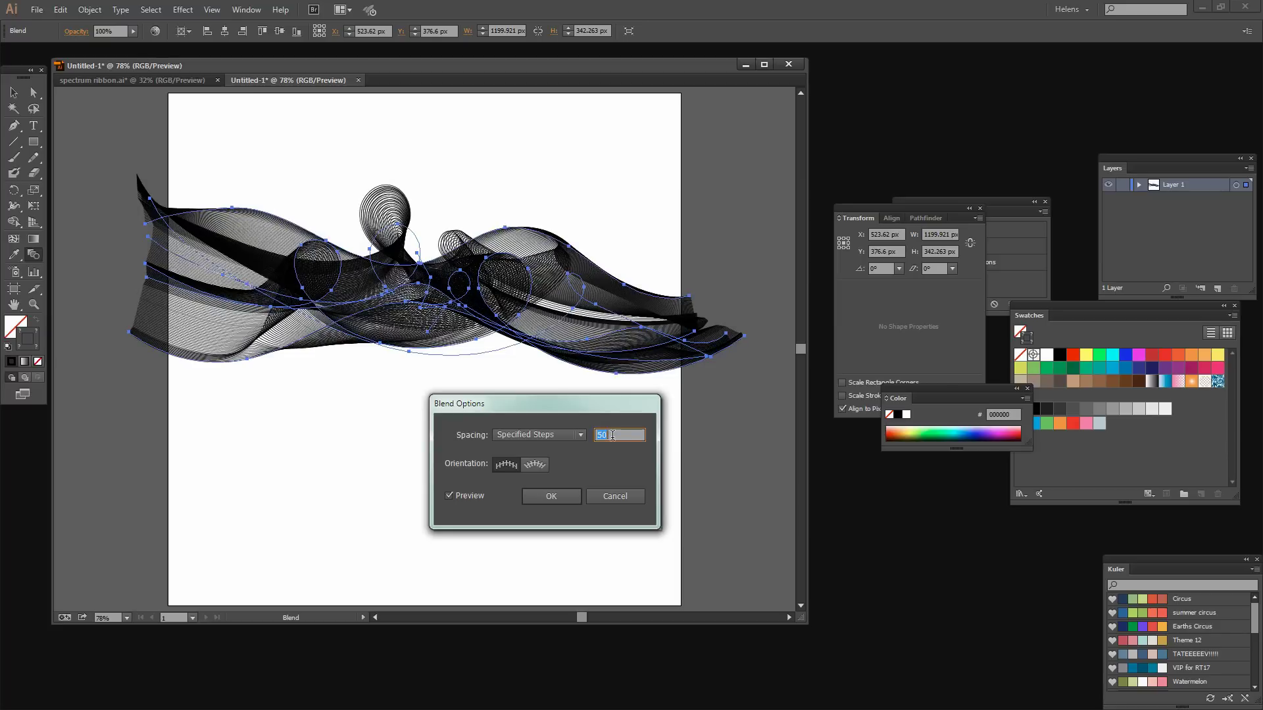
key(shift+Up)
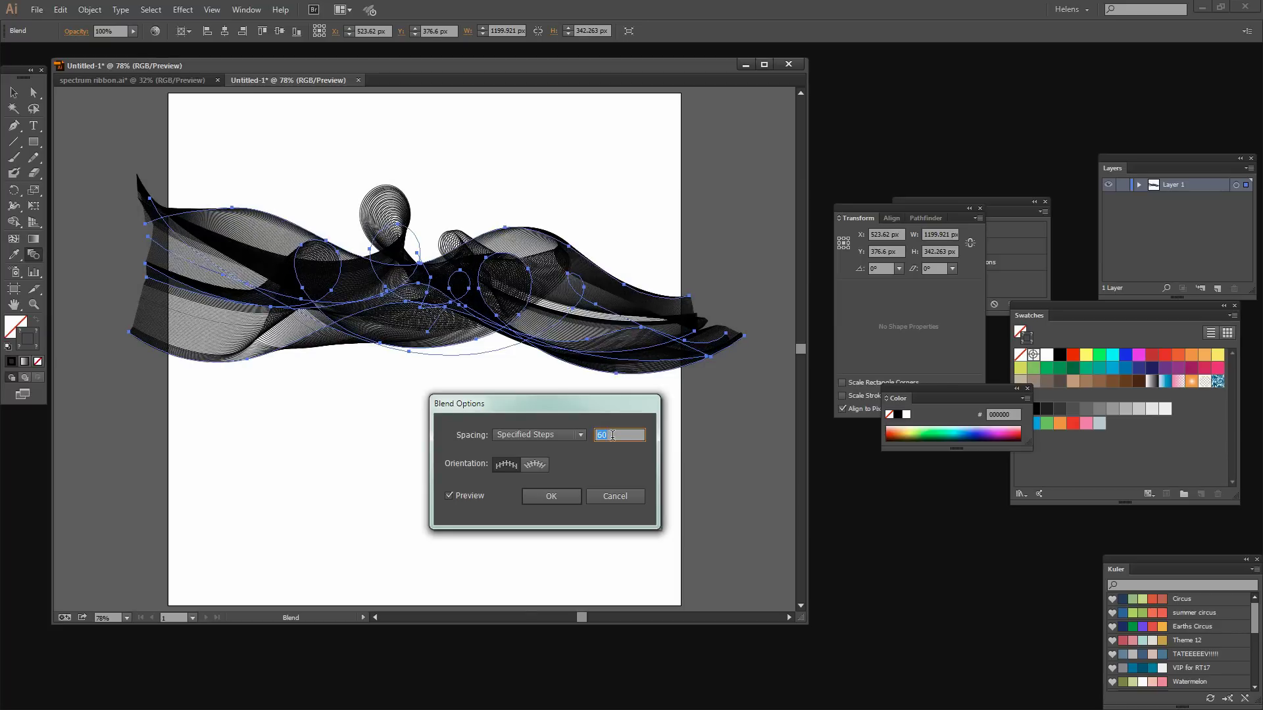
key(shift+Up)
key(shift+Up)
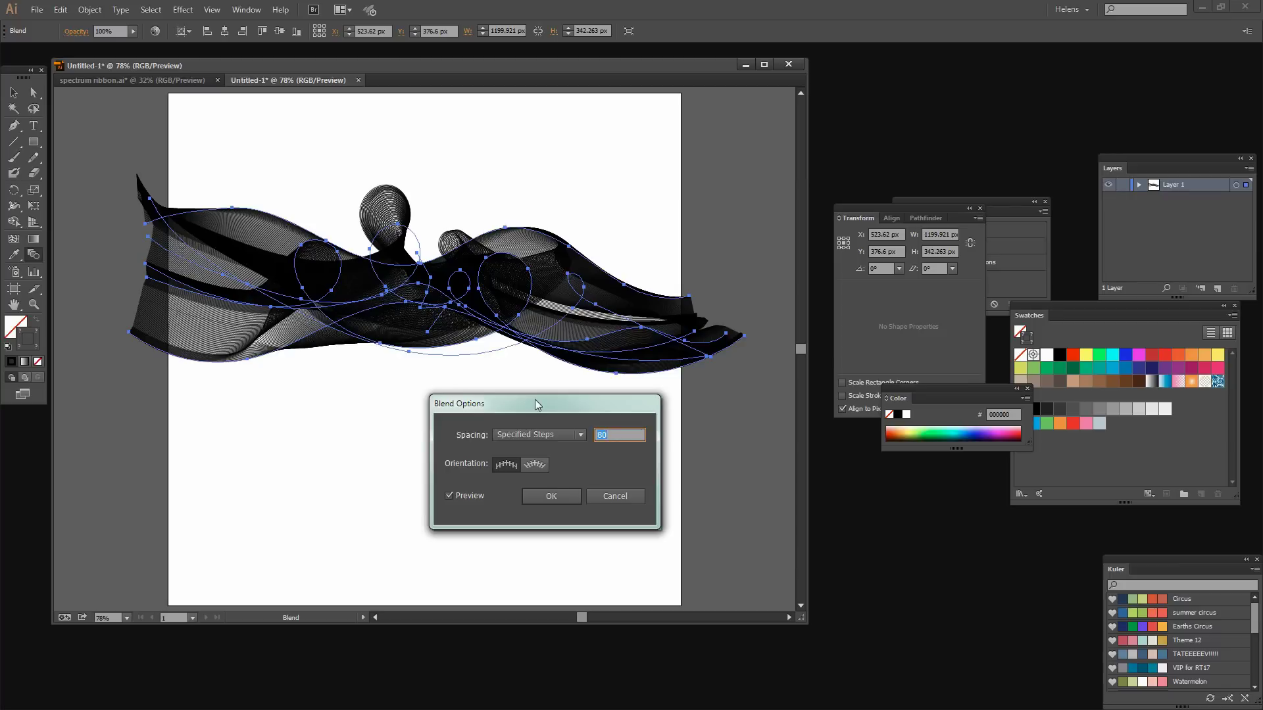
Compare 100, 70, 60 and 50 steps, then confirm 50 specified steps.
drag(536, 403, 707, 434)
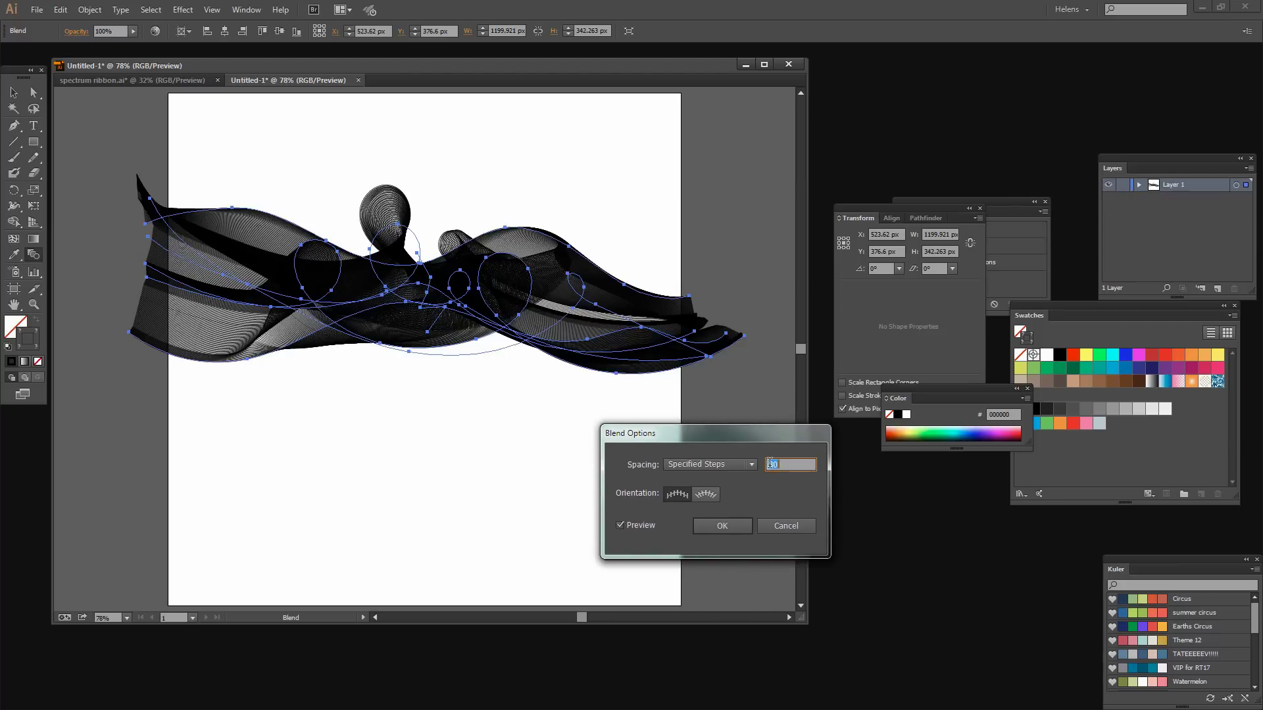
text(100)
key(Tab)
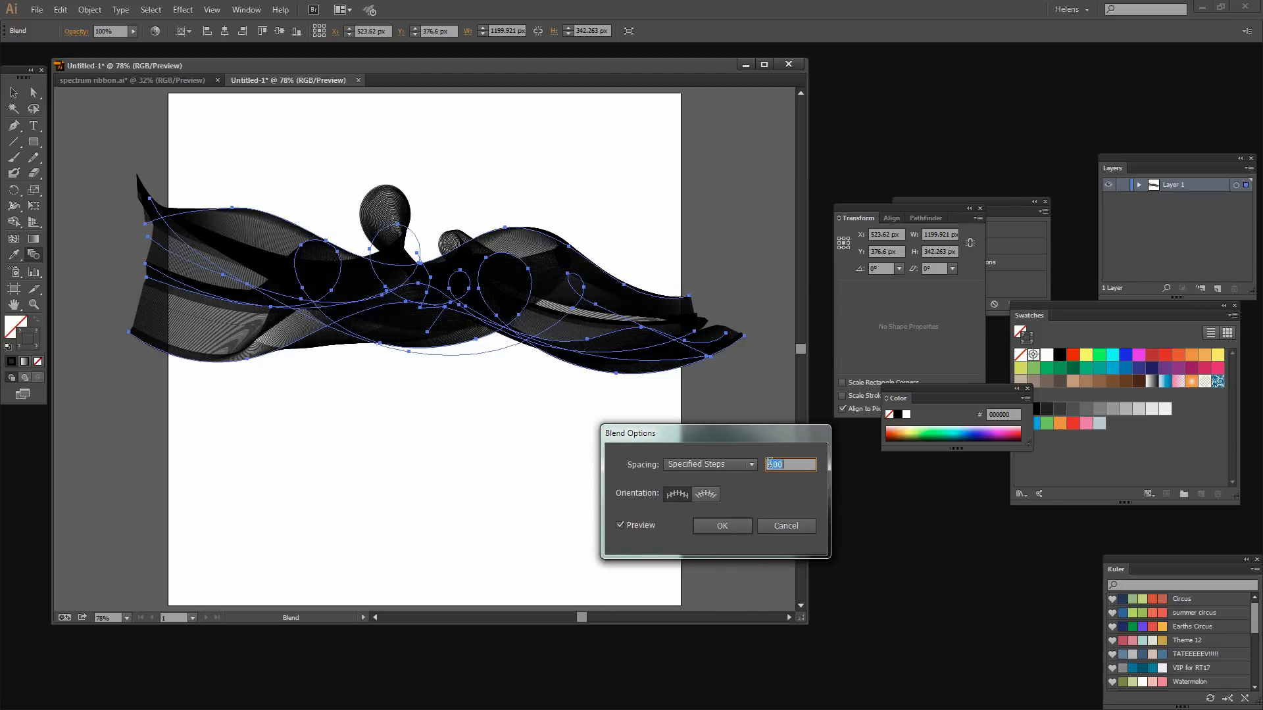
text(70)
key(Tab)
text(60)
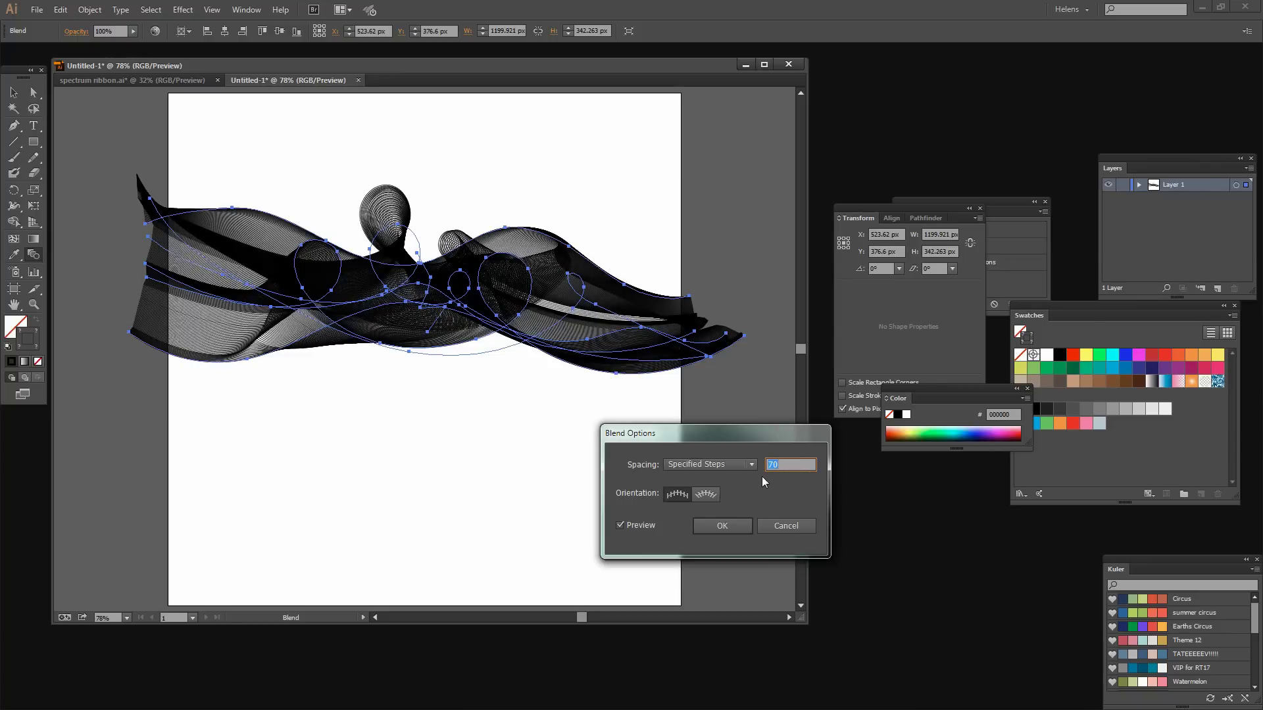
key(Tab)
text(50)
key(Tab)
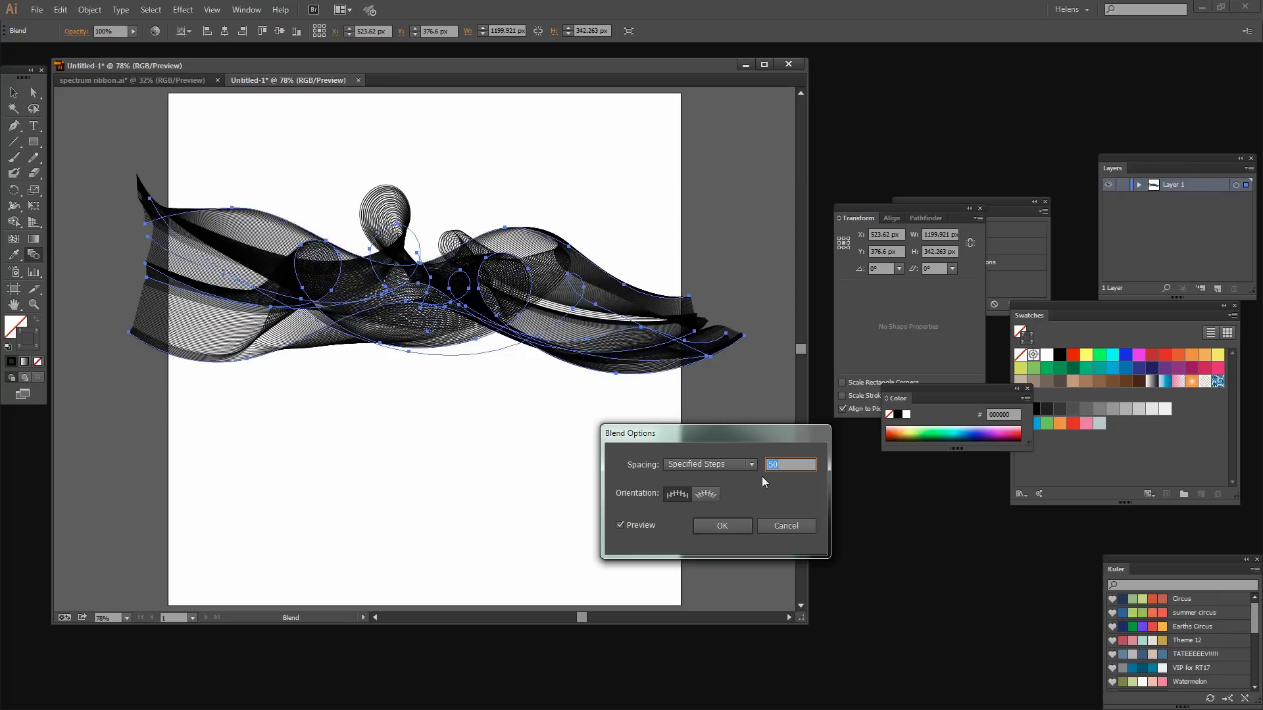
click(716, 527)
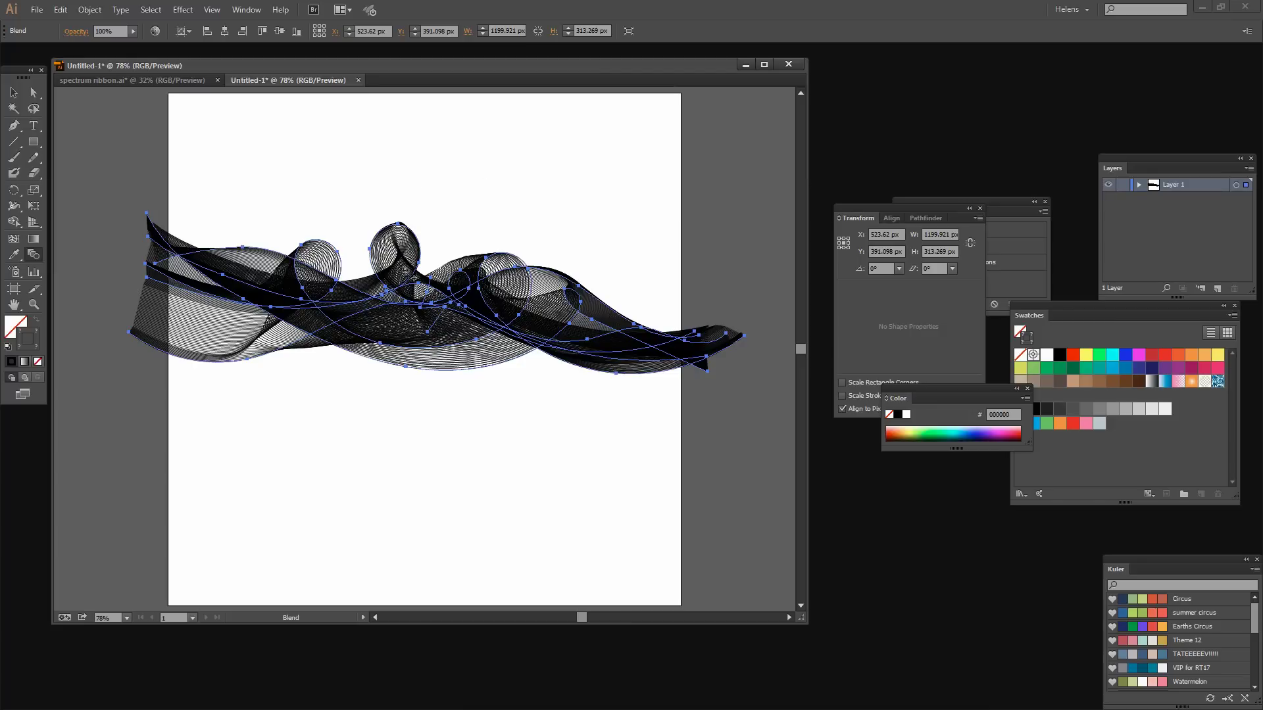
Select the ribbon blend and drag its Transparency opacity slider to 82%.
click(13, 92)
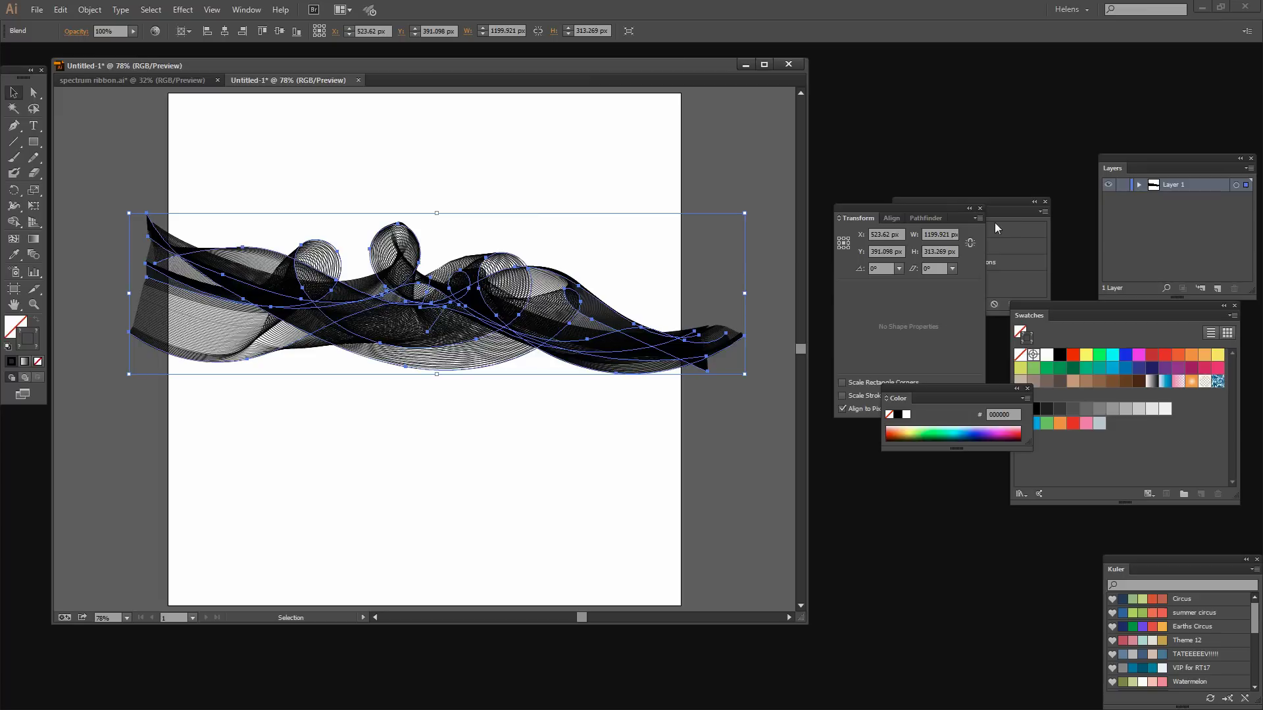
click(1012, 203)
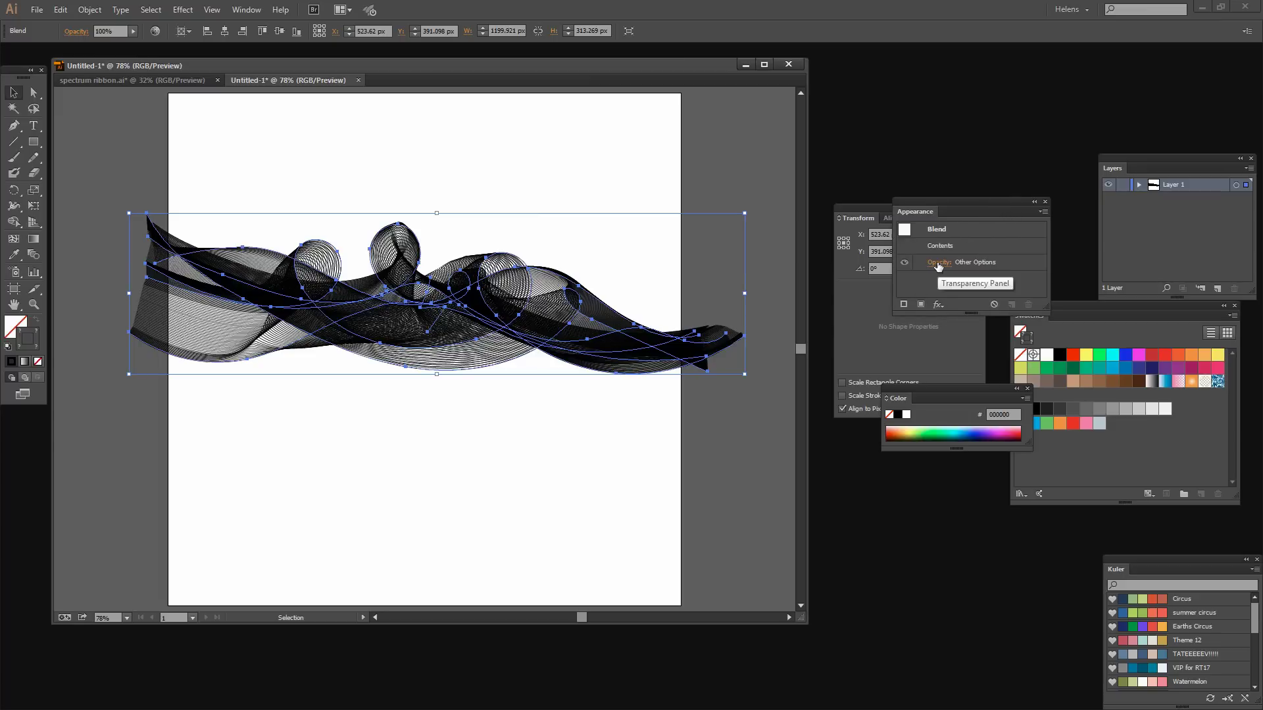
click(246, 10)
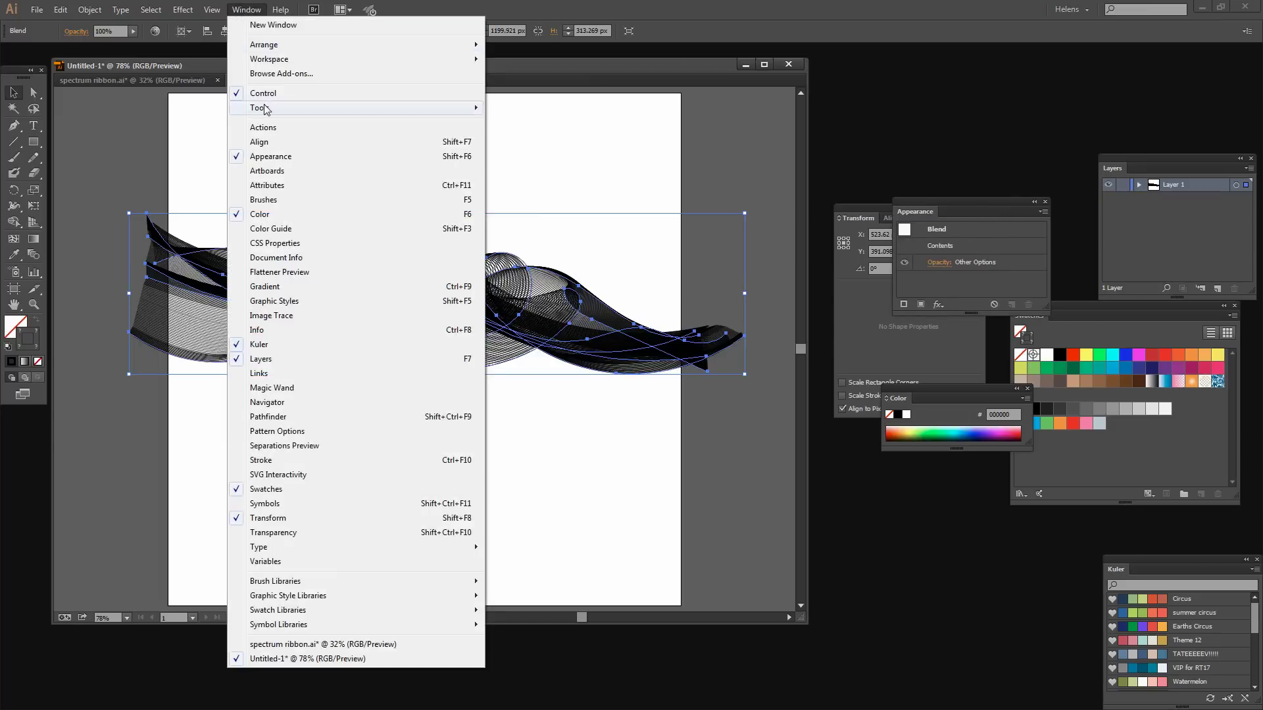
click(988, 285)
click(938, 263)
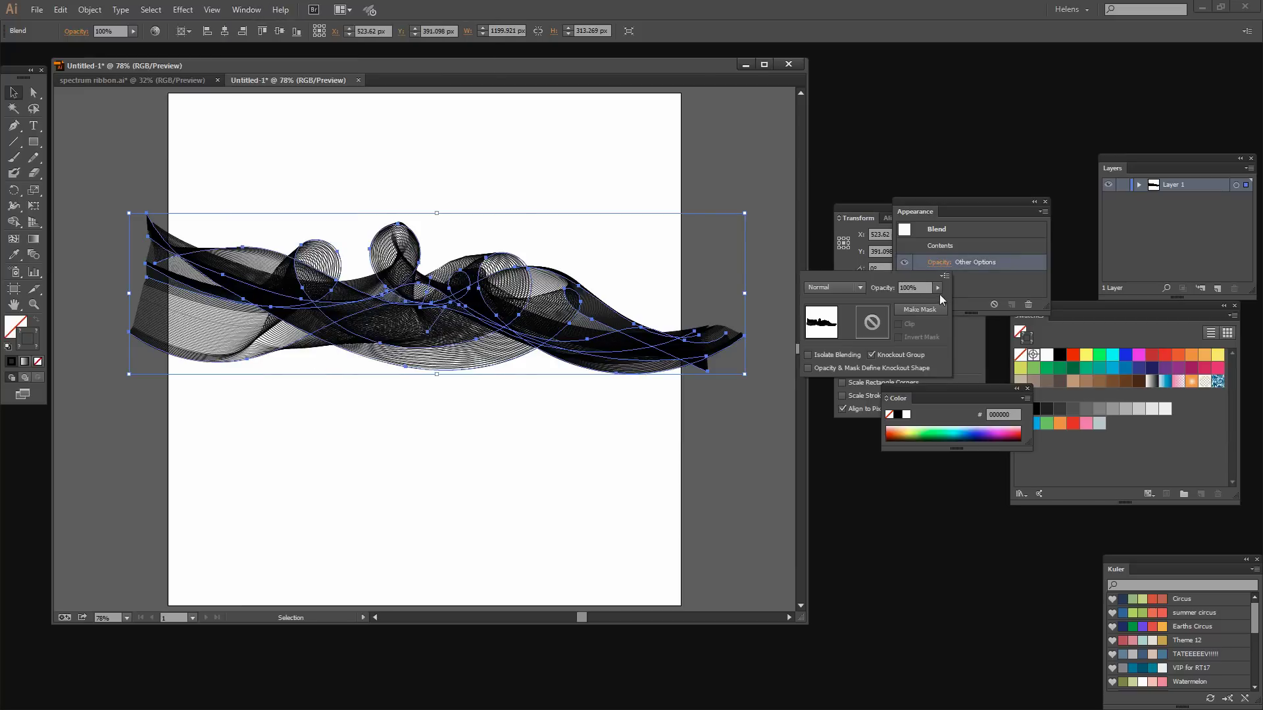
click(937, 289)
drag(918, 298, 929, 300)
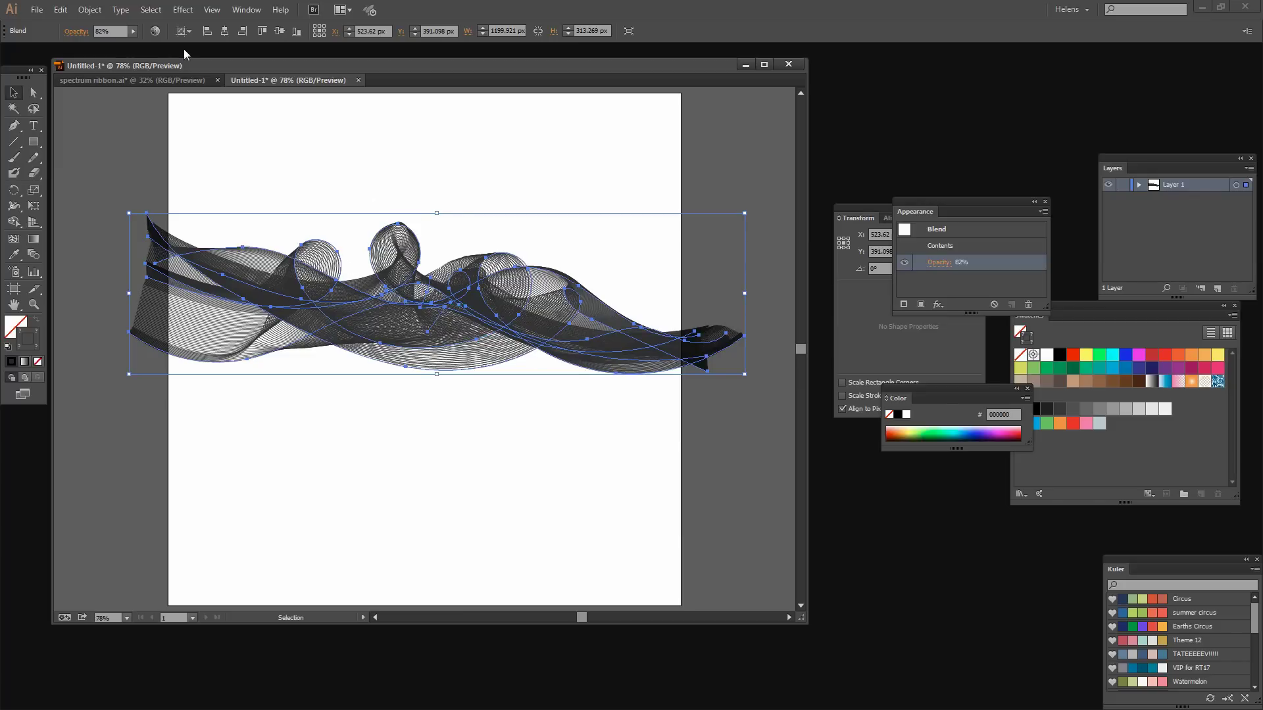
Expand the blend into plain paths with Object > Expand.
click(92, 11)
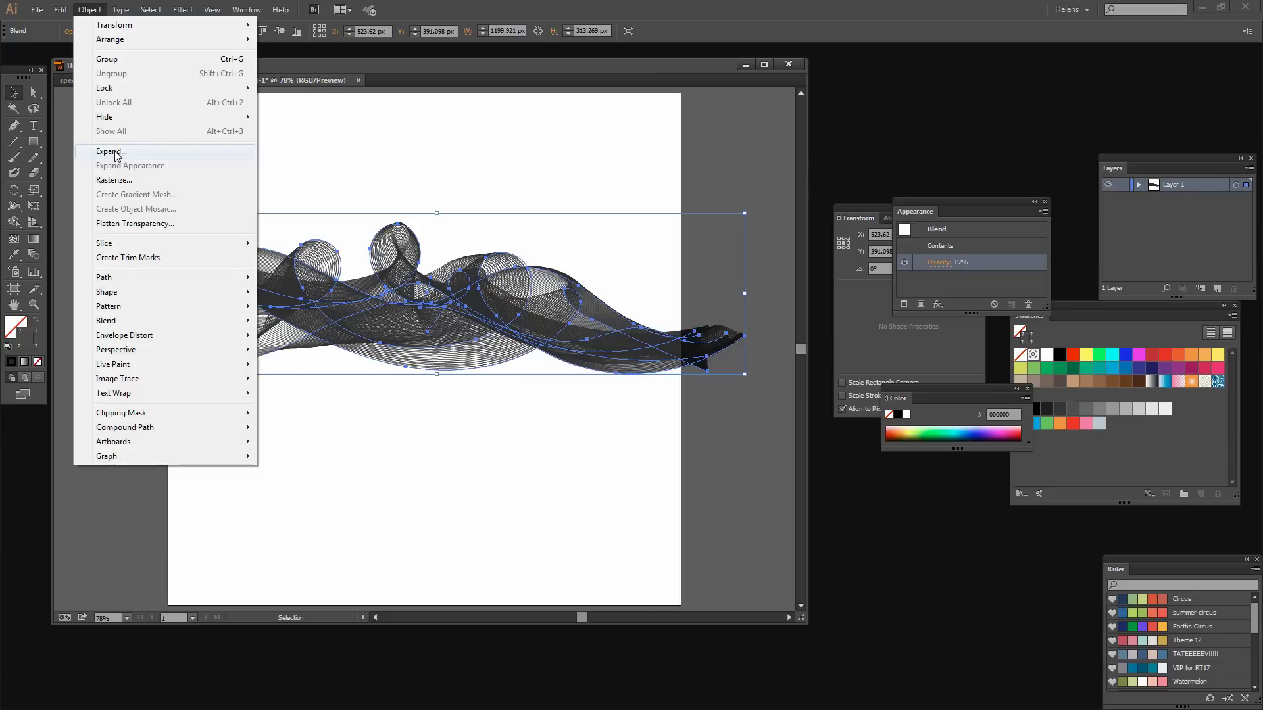
click(112, 152)
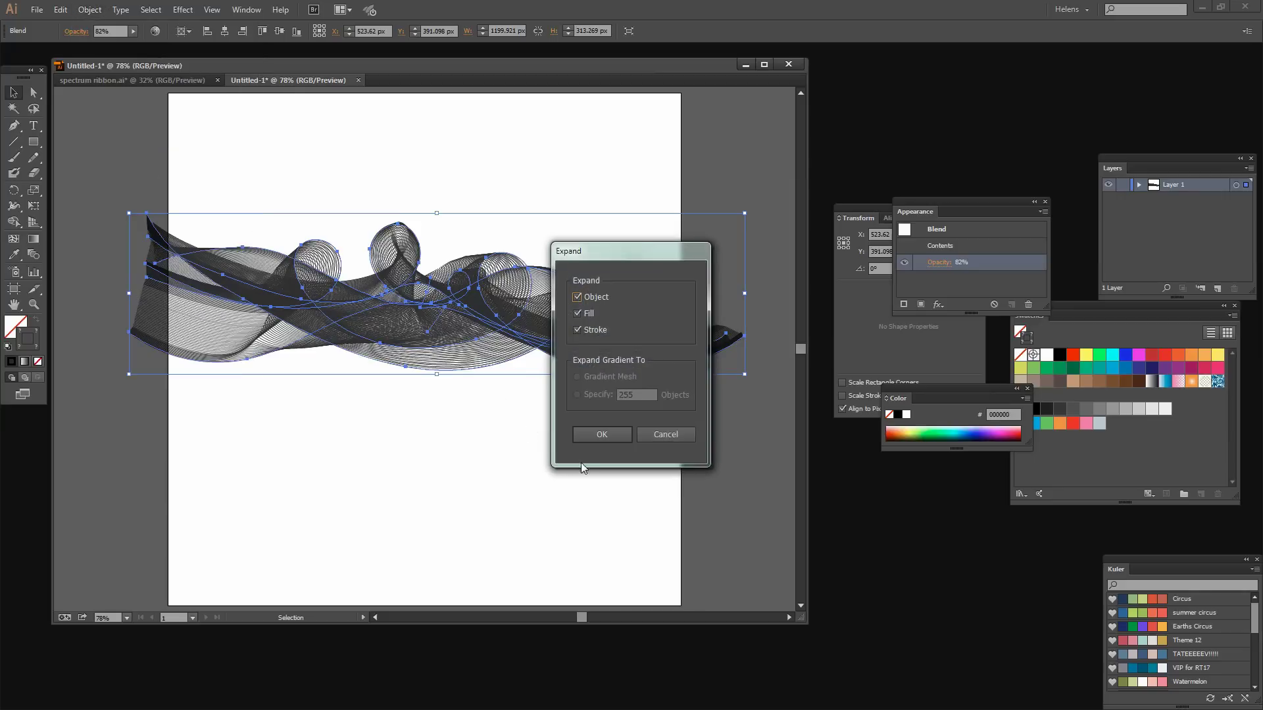
click(602, 432)
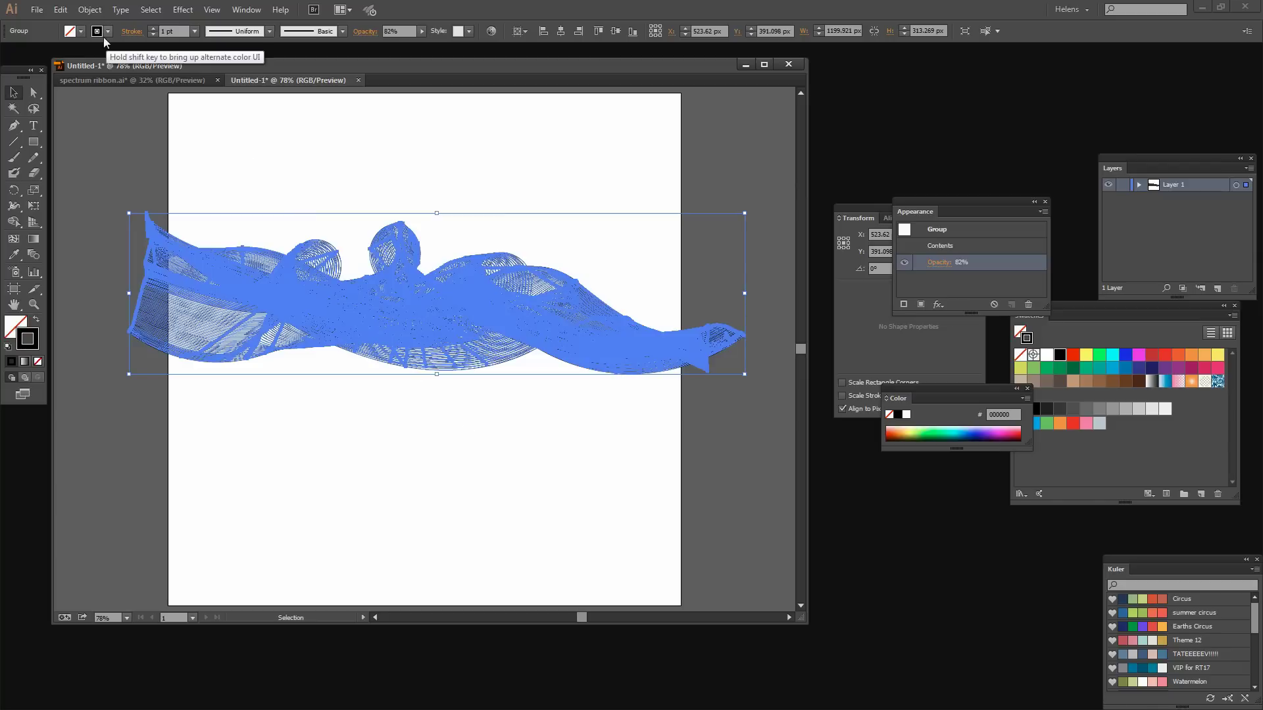
Ungroup the ribbon and expand its fill and stroke into outlined shapes.
click(90, 9)
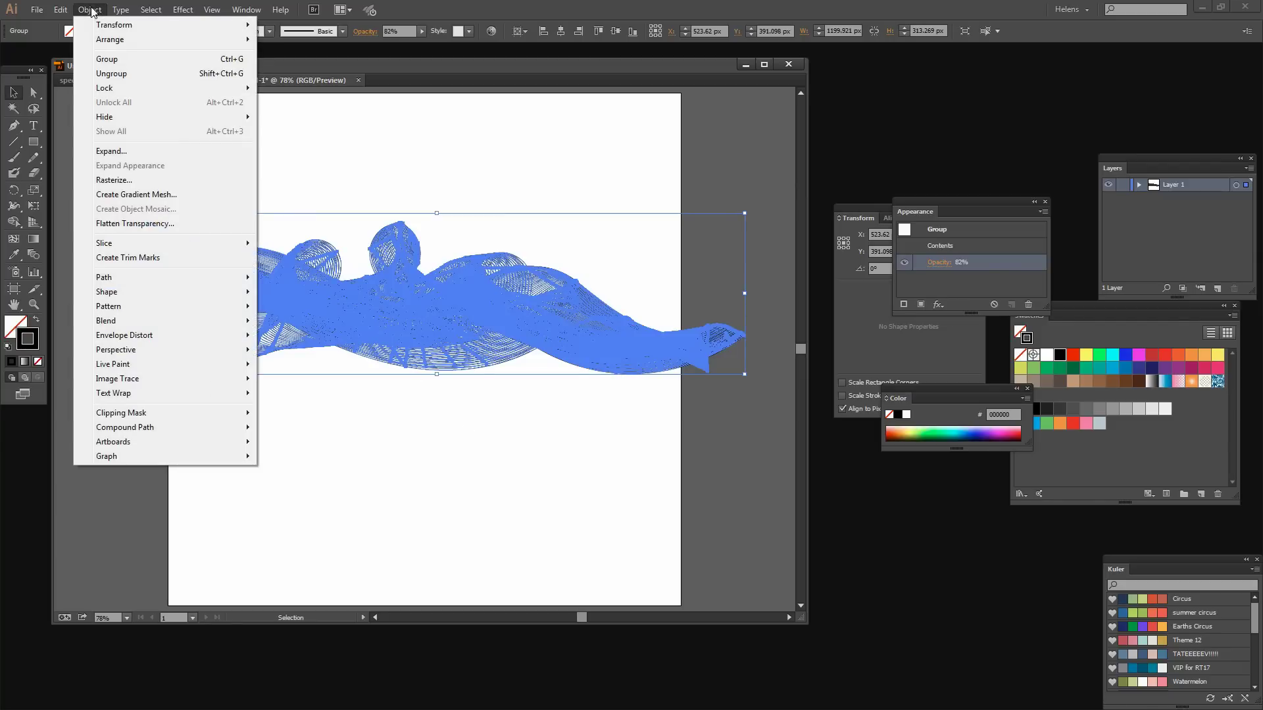
click(111, 73)
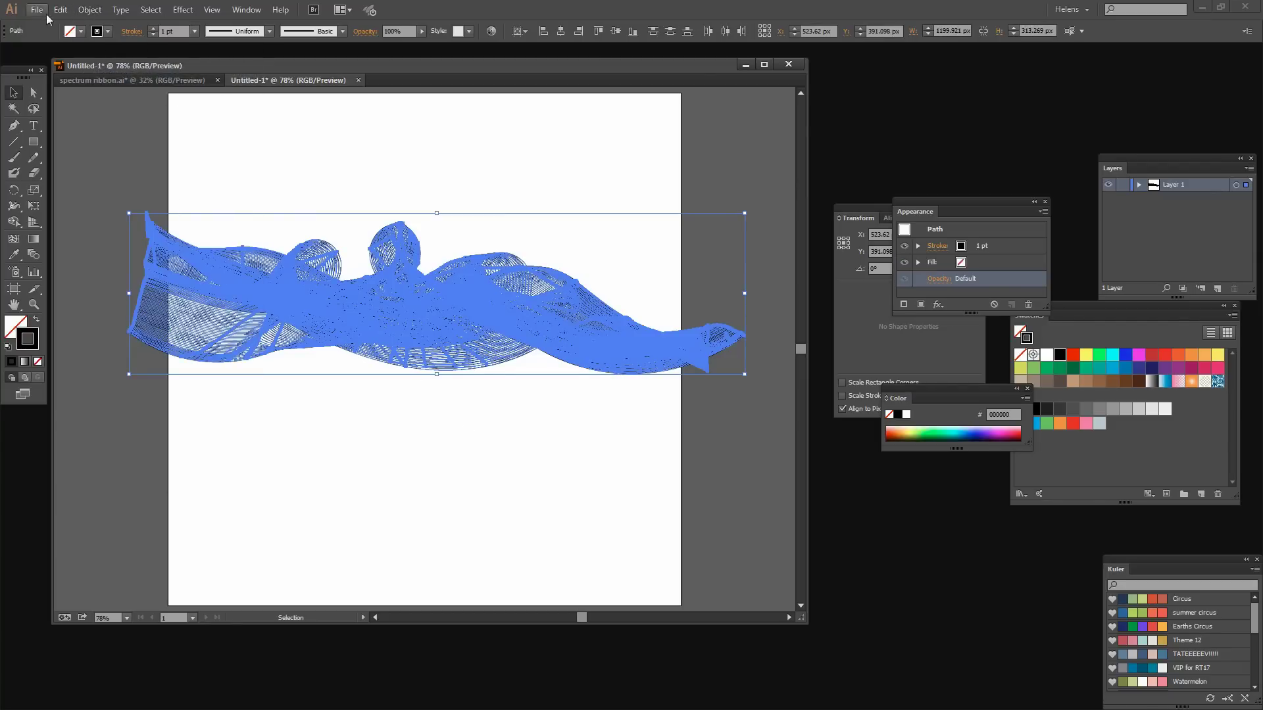
click(90, 9)
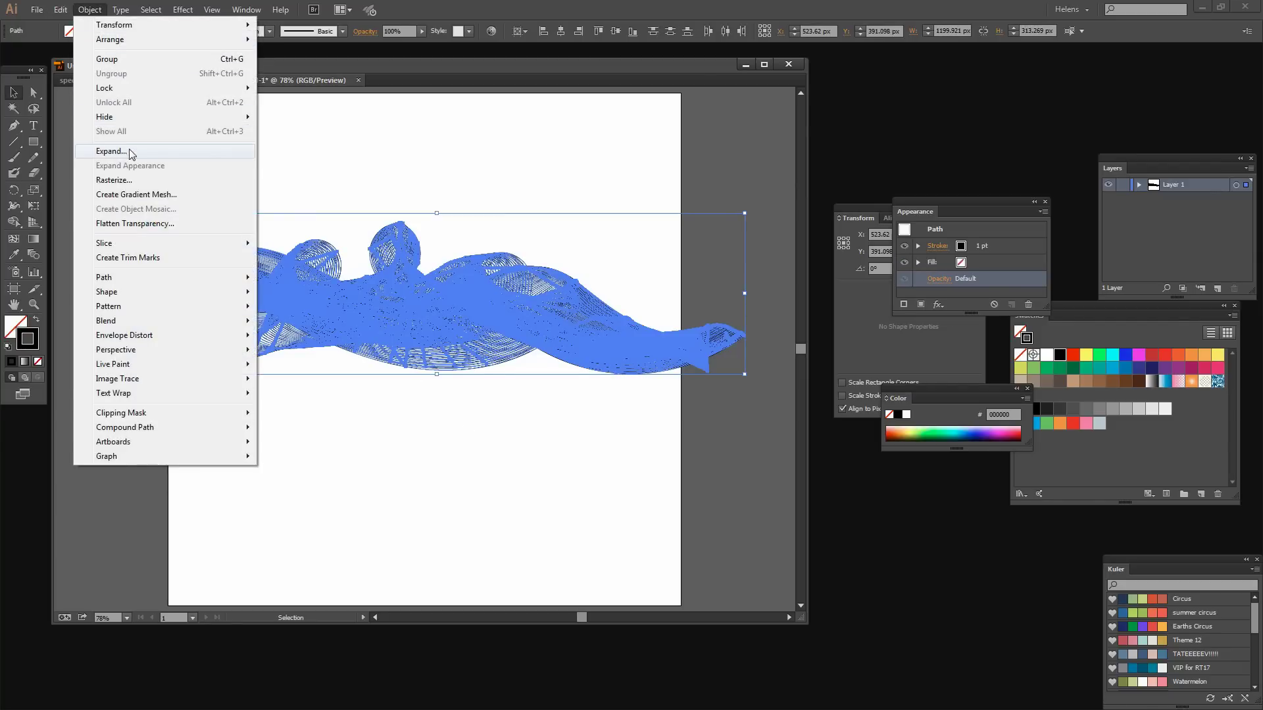
click(132, 155)
click(600, 435)
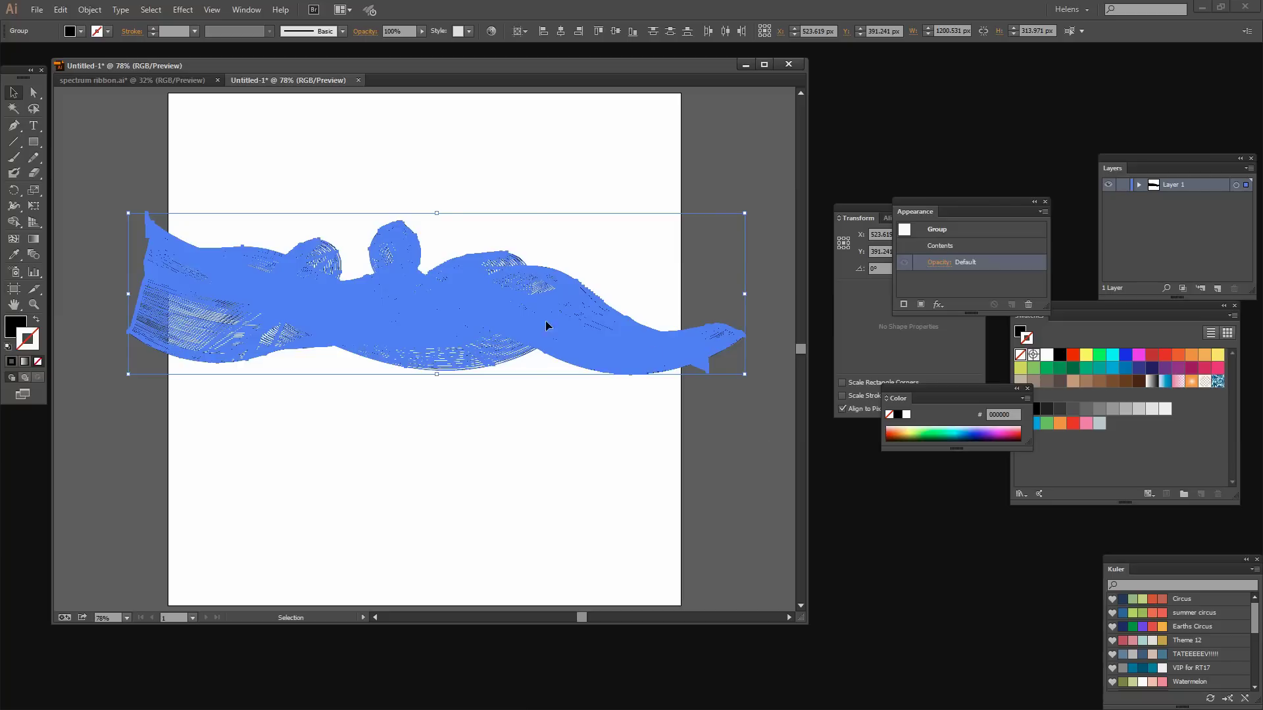
Make Fill active, apply the default white-to-black gradient, and reselect the ribbon group.
click(6, 331)
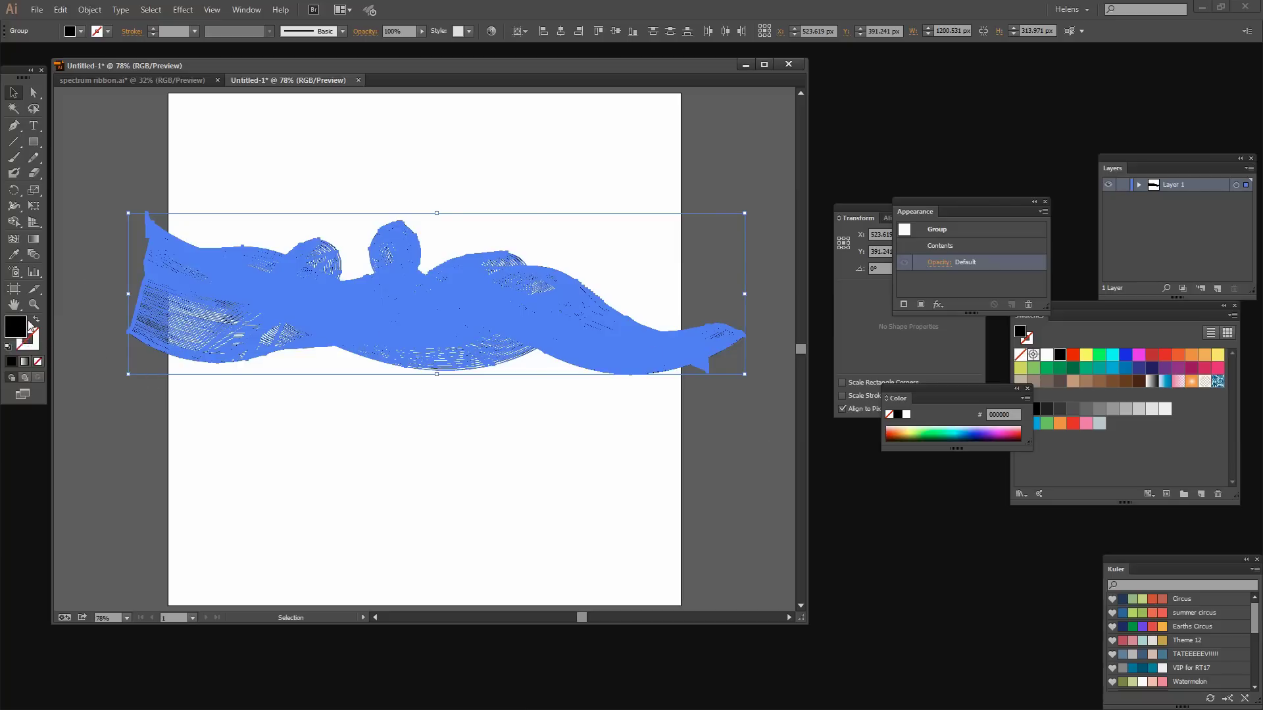
click(25, 362)
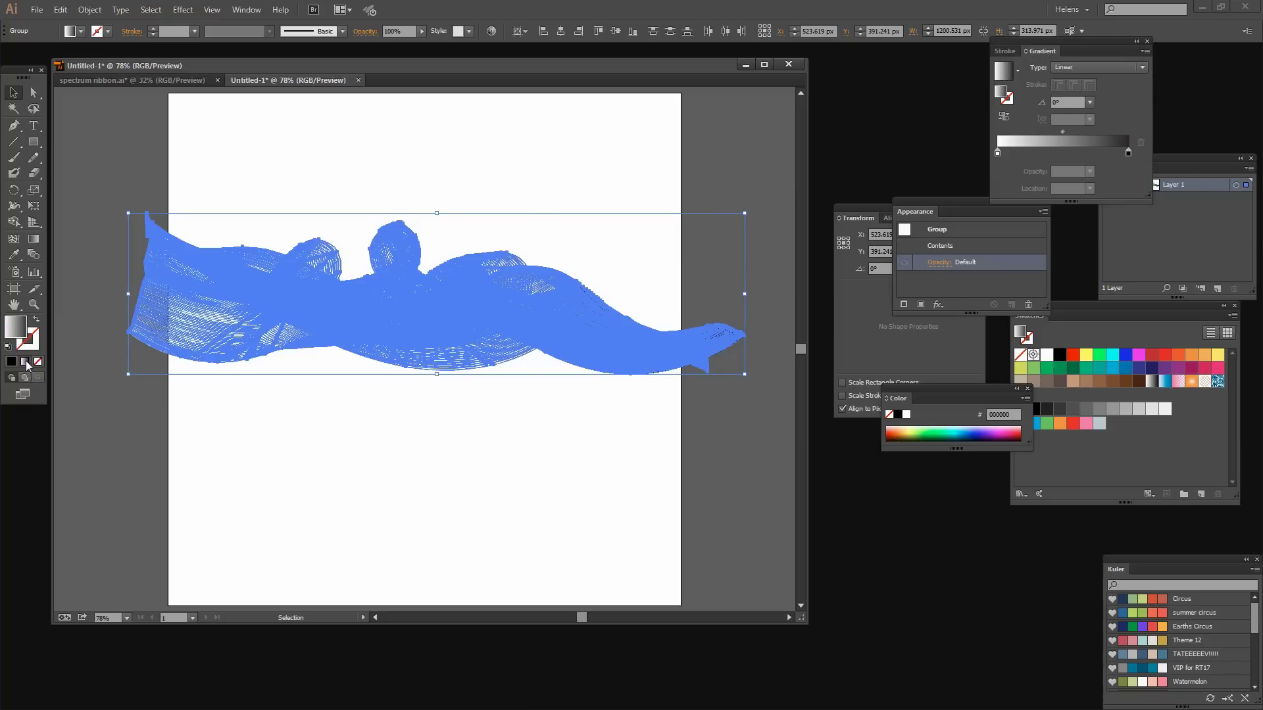
click(408, 428)
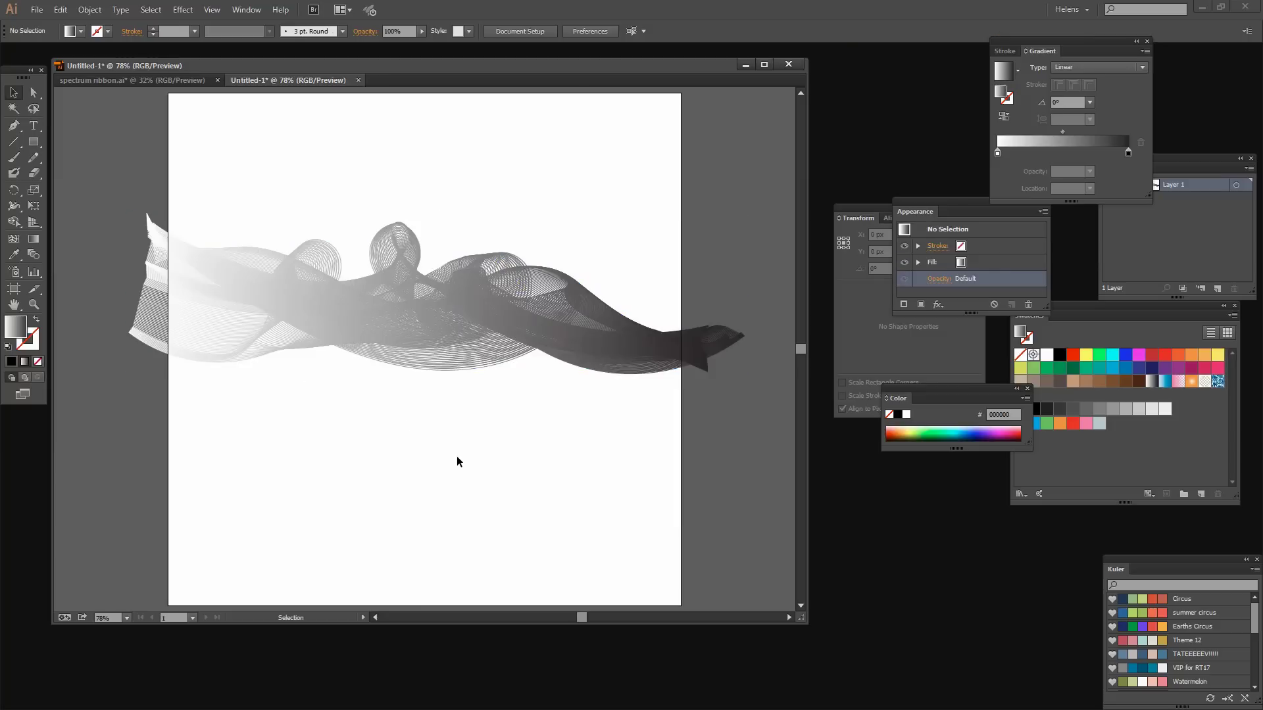
drag(466, 472, 348, 182)
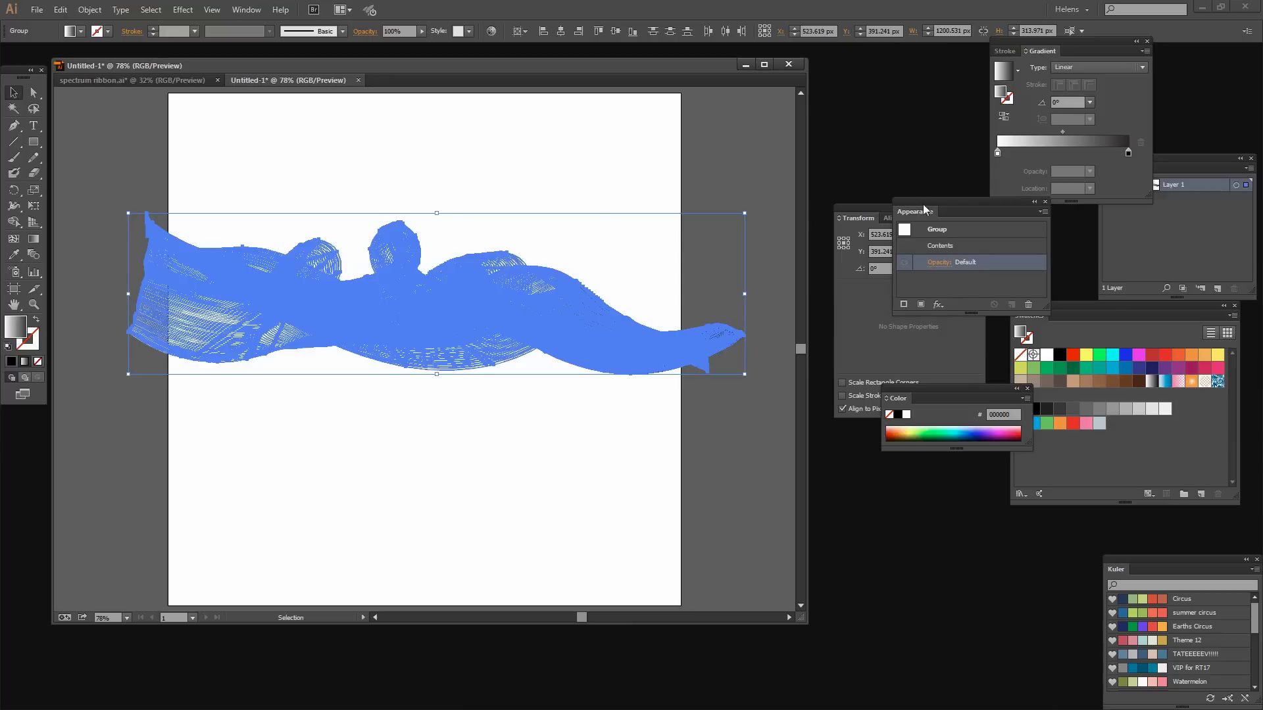
Move the Appearance panel aside and detach the Gradient panel to float over the artboard.
drag(920, 200, 843, 86)
mouse_move(1046, 51)
mouse_down()
mouse_move(951, 201)
mouse_move(584, 450)
mouse_move(549, 415)
mouse_move(536, 432)
mouse_up()
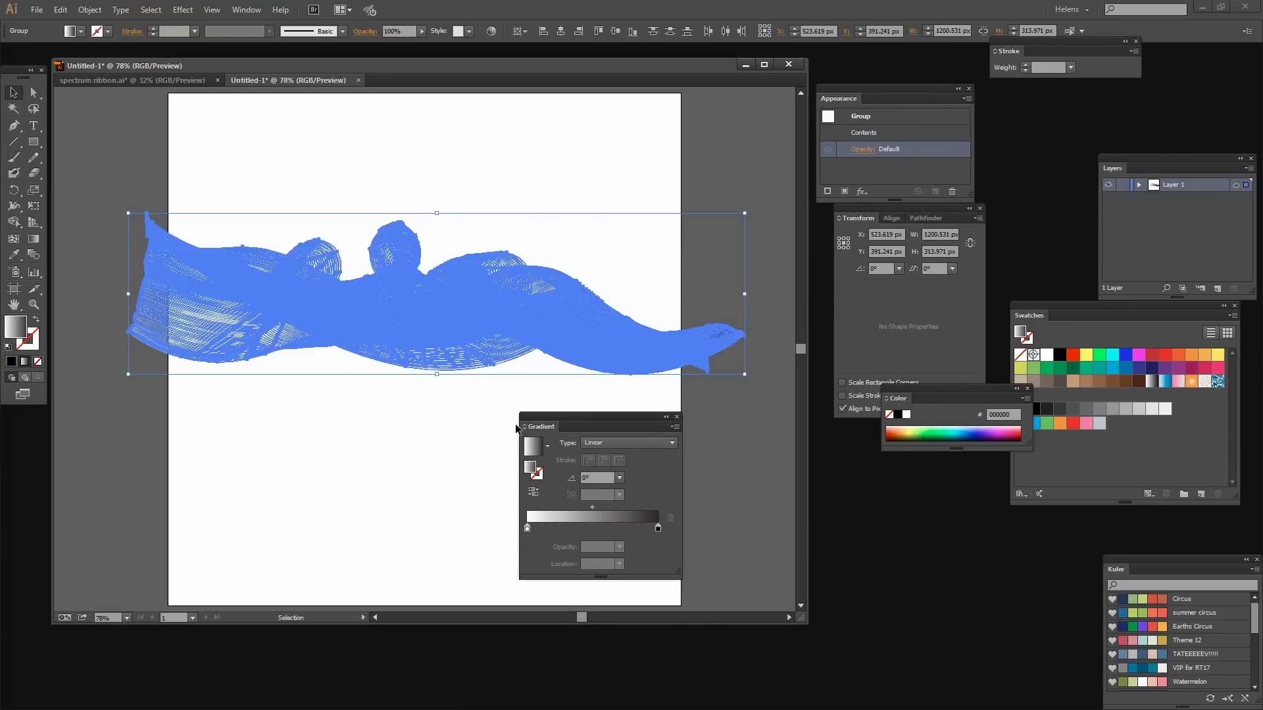
click(246, 9)
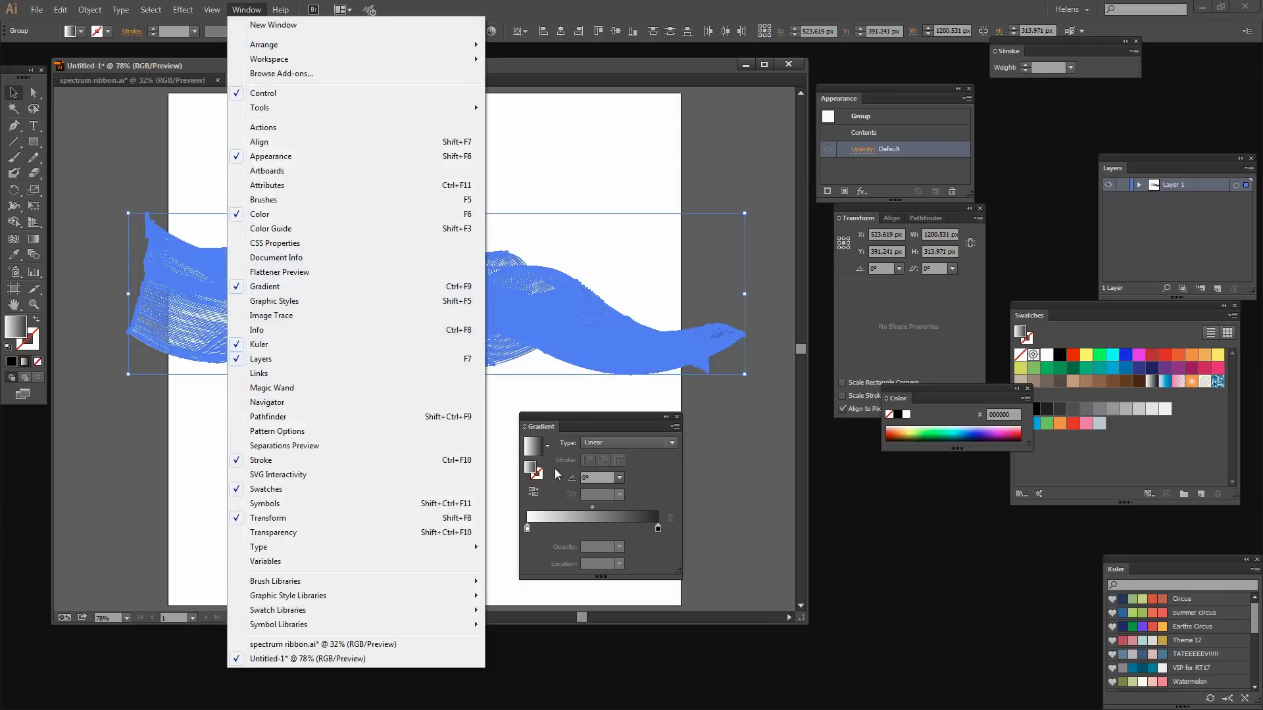
click(668, 479)
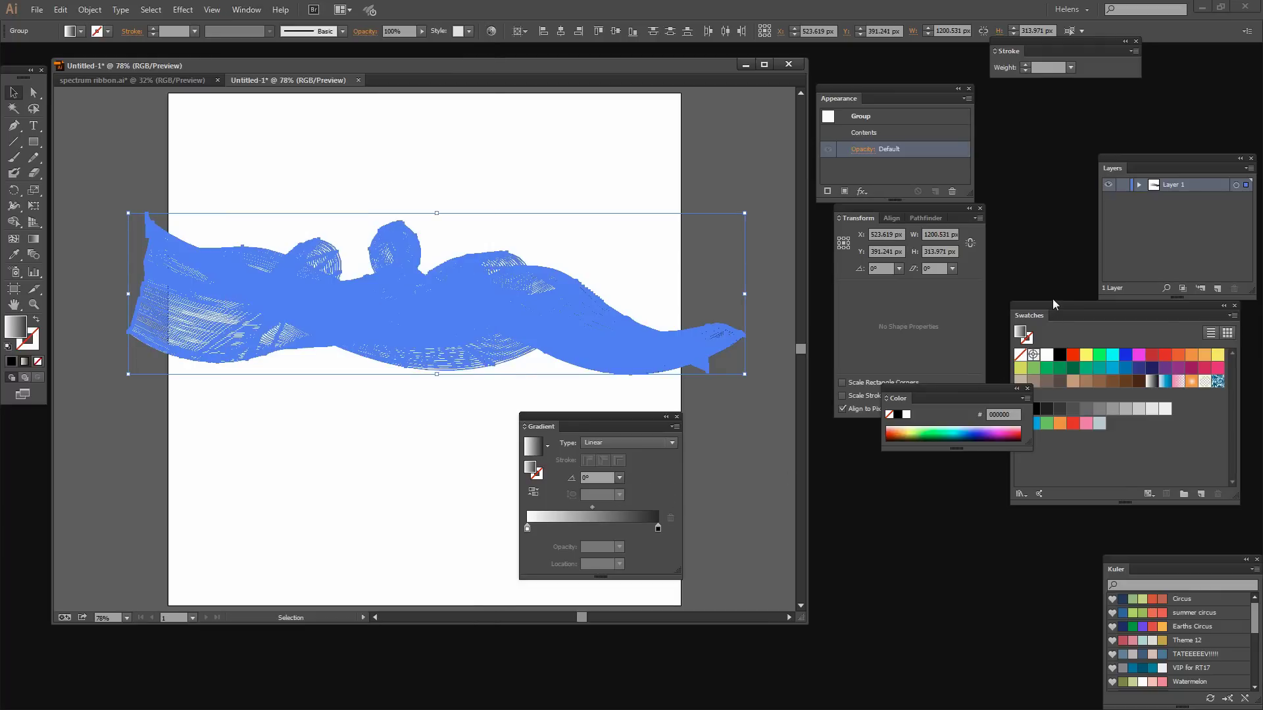
Load the Spectrums gradient library from the Swatches menu and apply the Spectrum swatch to the ribbon.
drag(1052, 301, 200, 396)
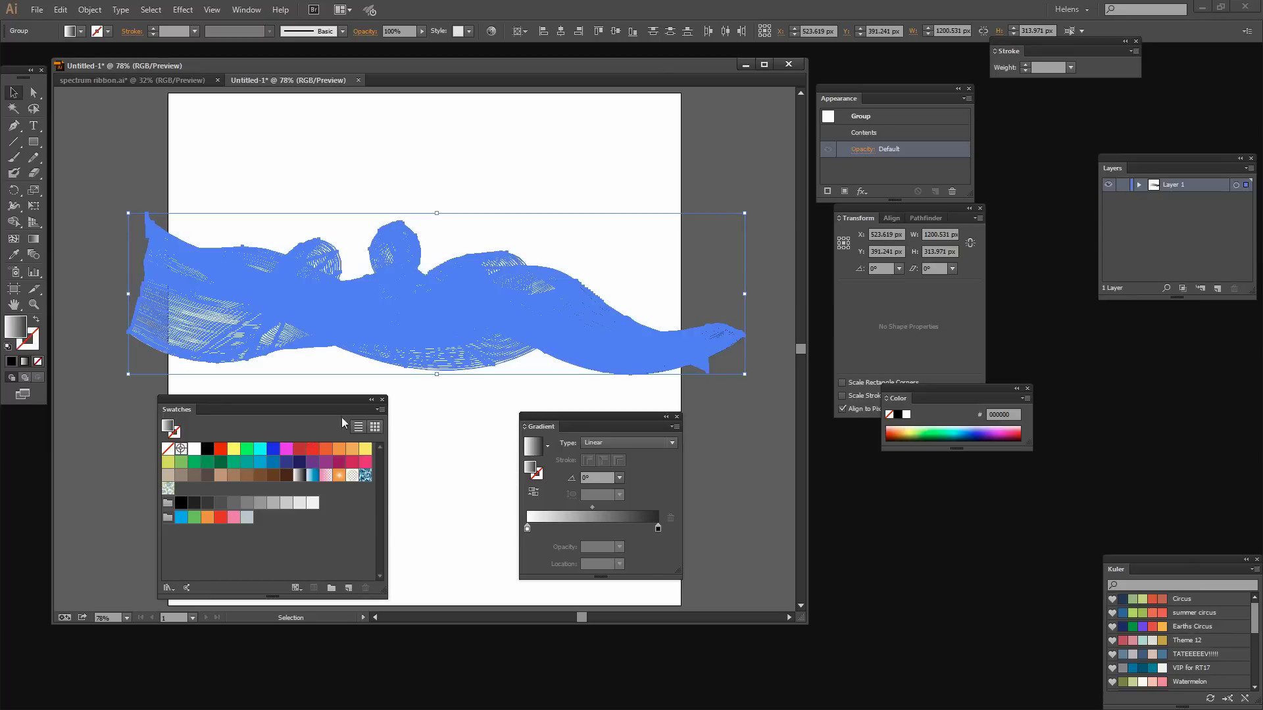
click(250, 11)
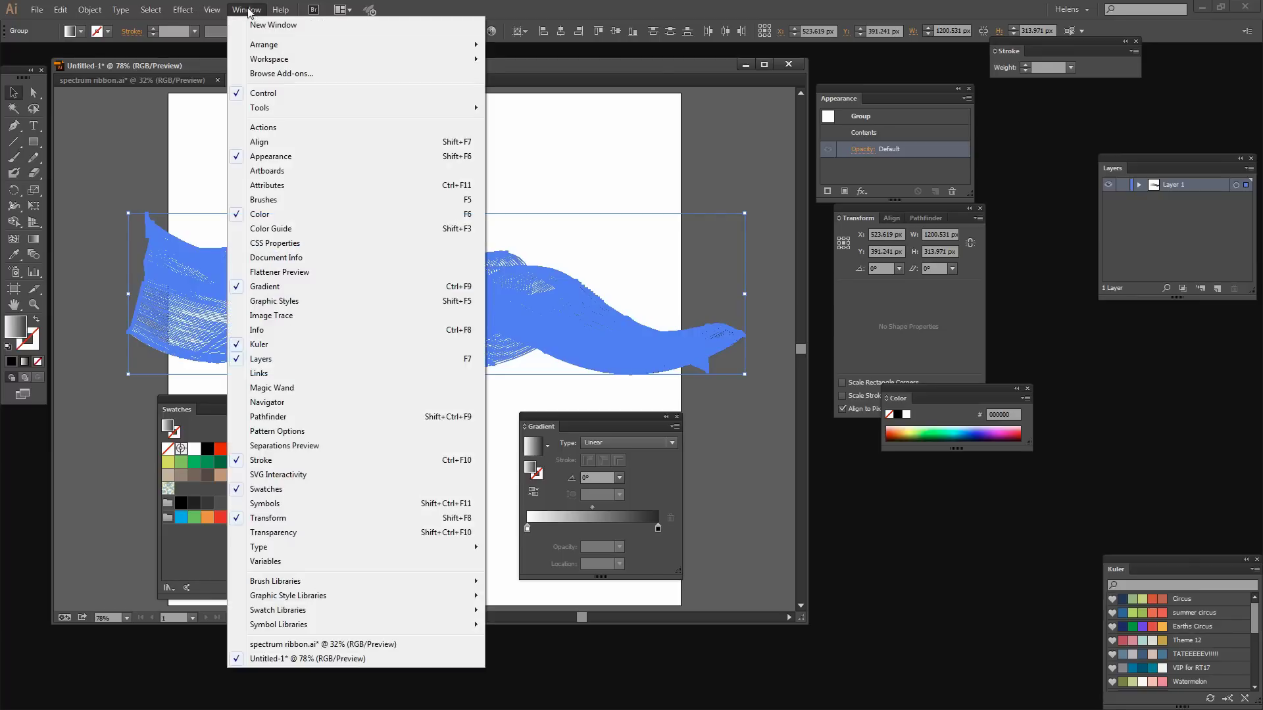
click(181, 411)
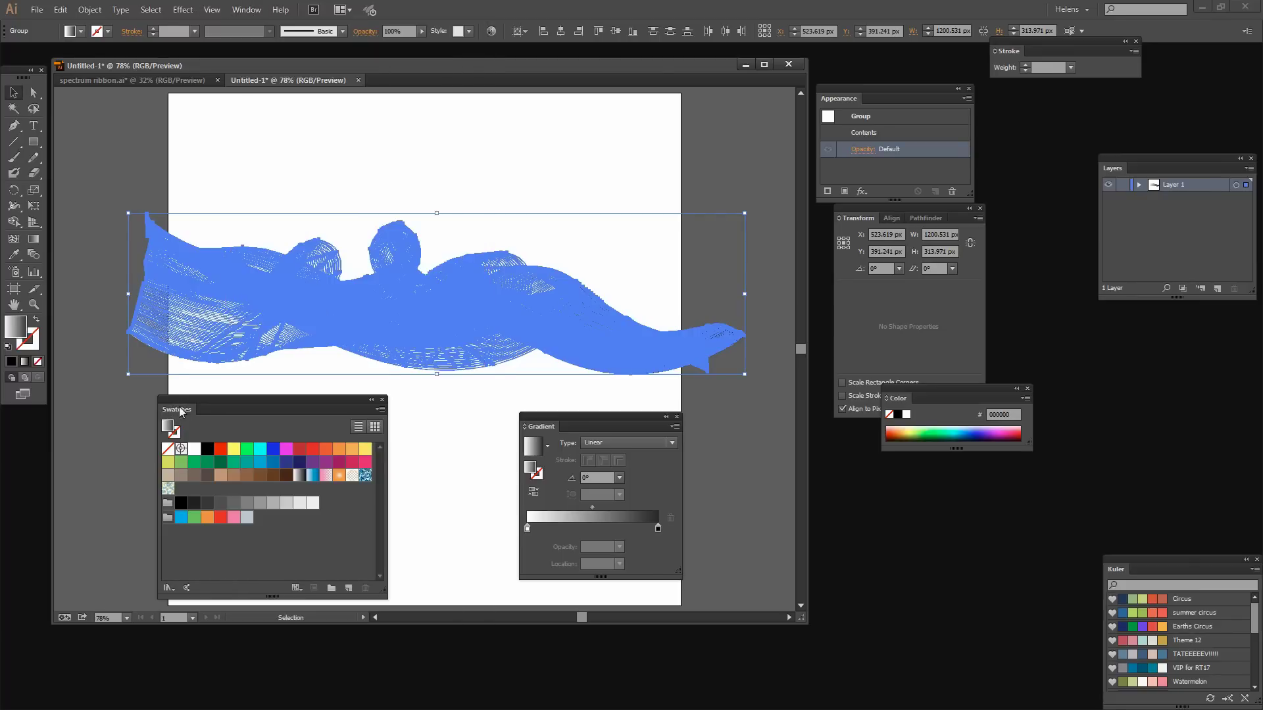
click(379, 413)
mouse_move(423, 373)
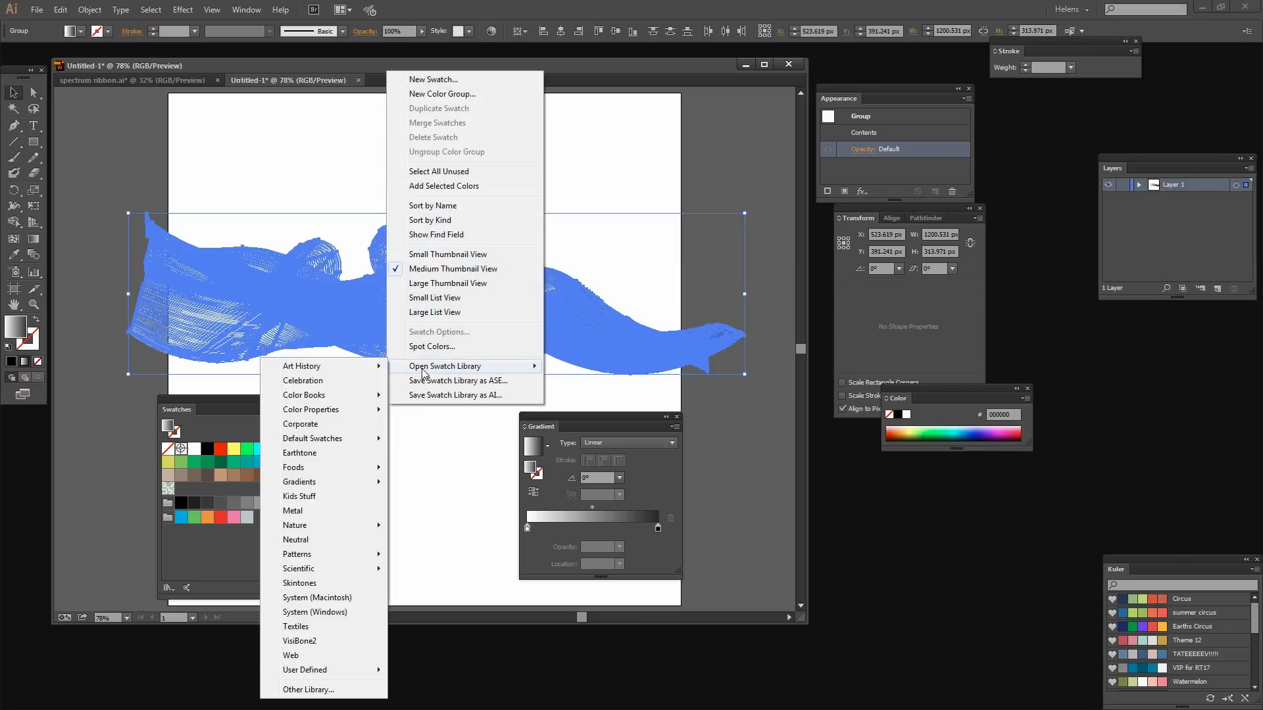
mouse_move(324, 484)
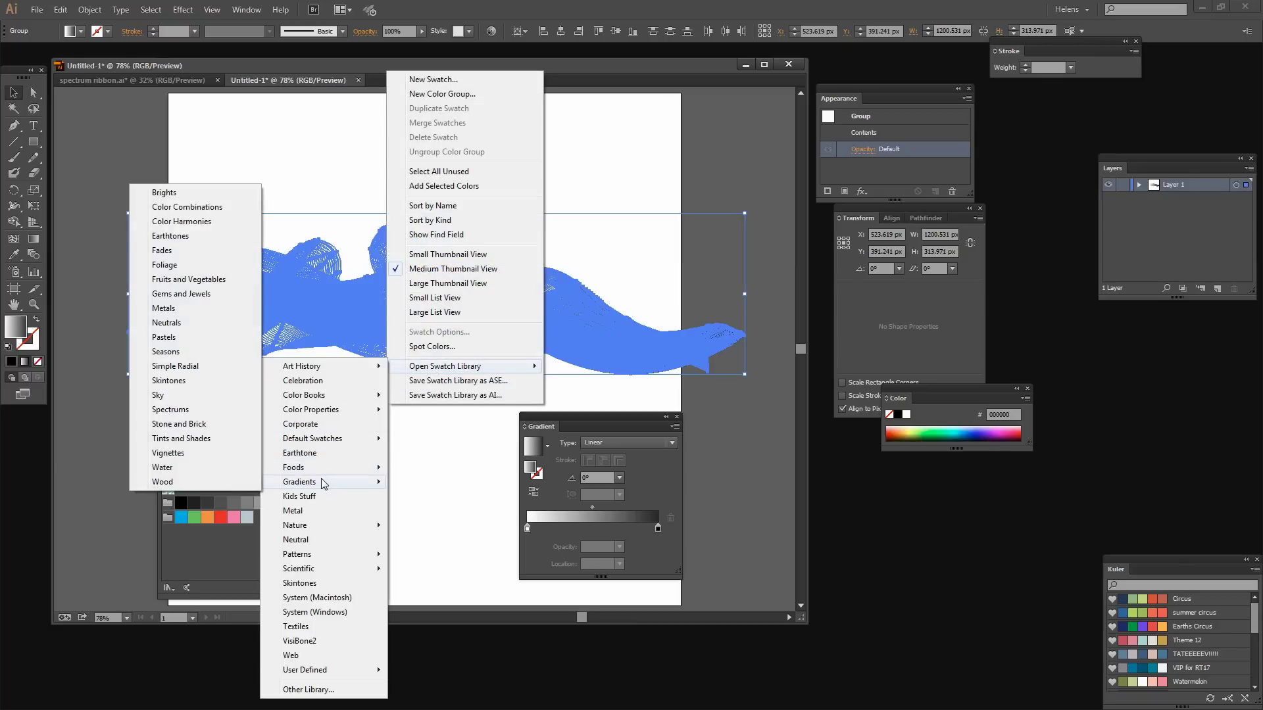
click(169, 410)
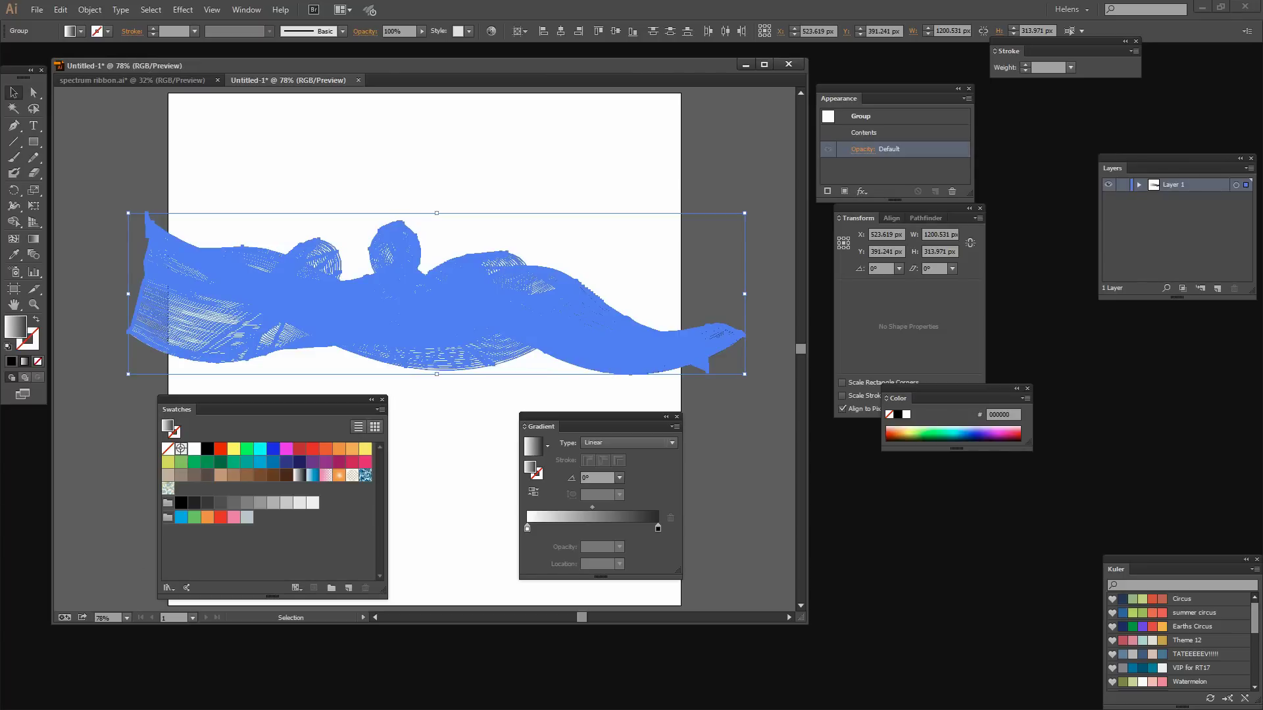
drag(794, 478, 752, 481)
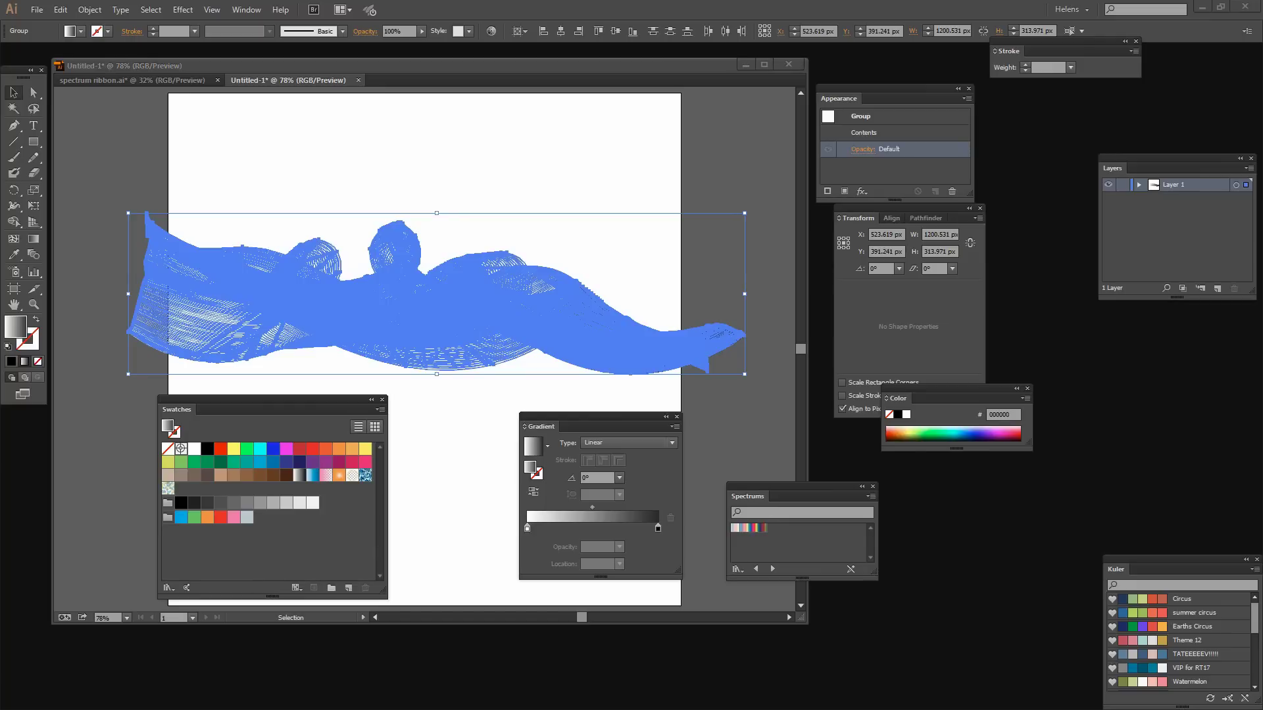
click(754, 529)
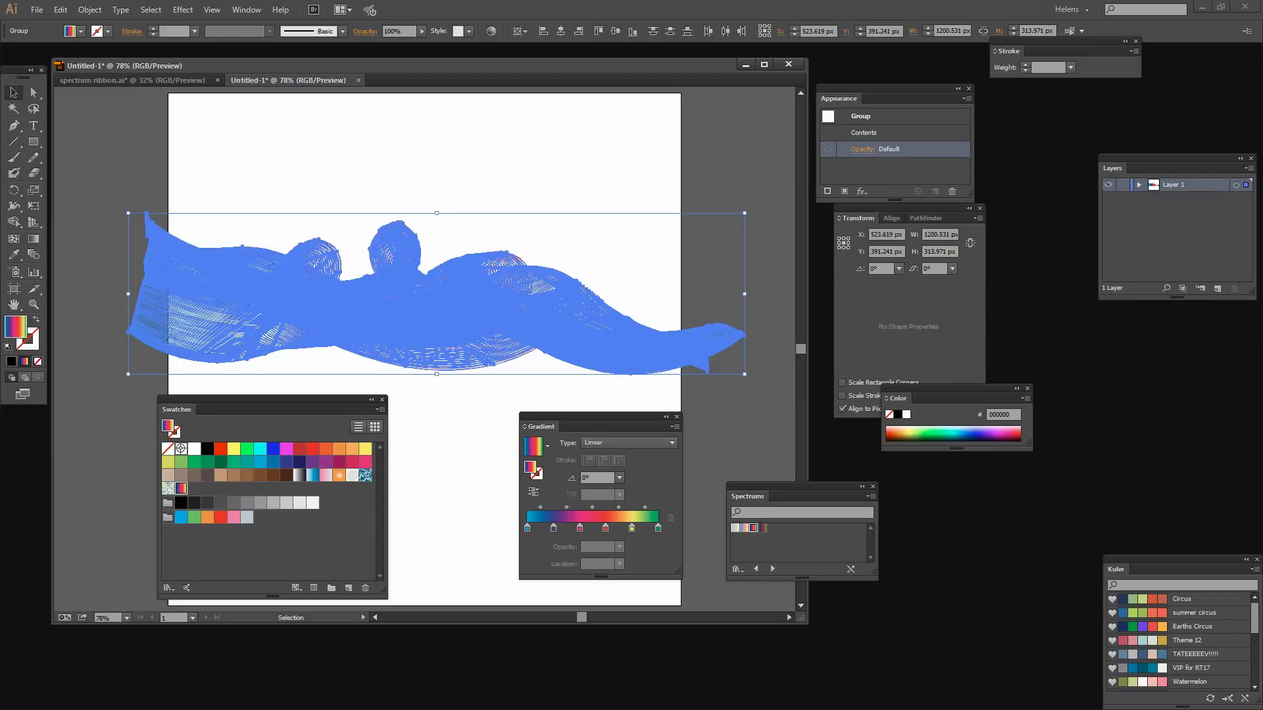
Preview the rainbow ribbon, try the gradient on the stroke, then return it to the fill.
click(433, 460)
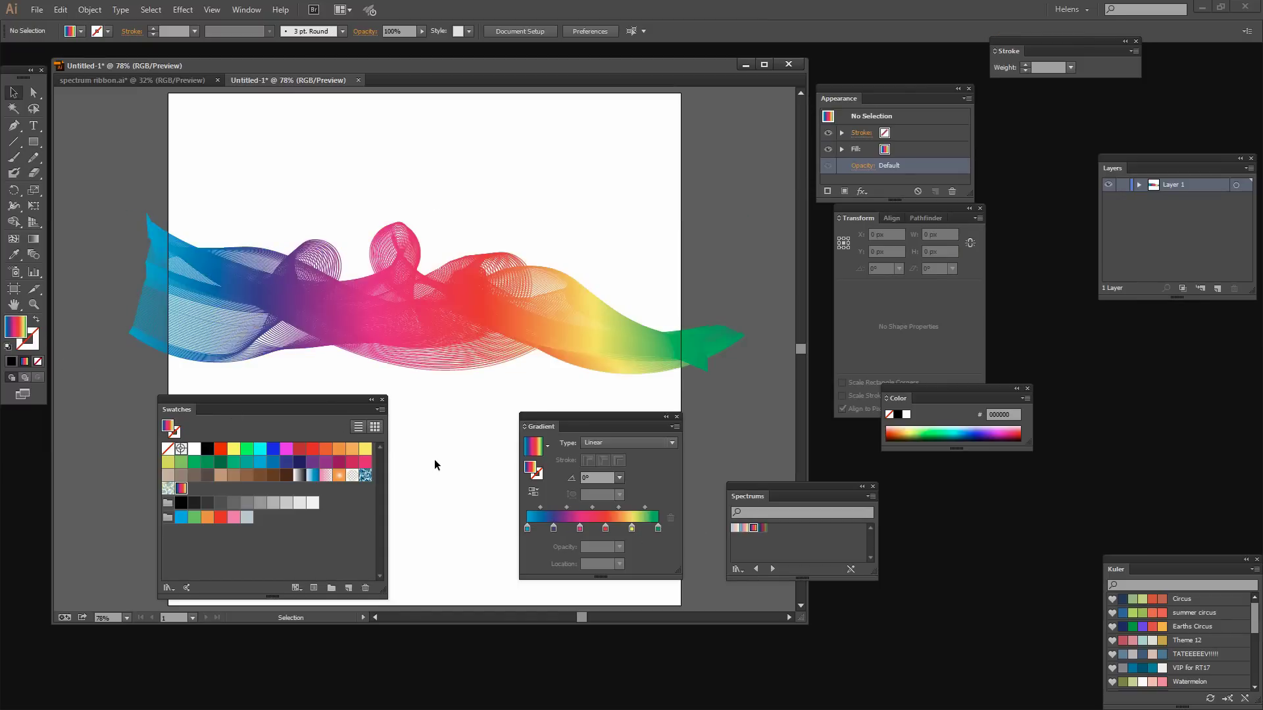
drag(458, 428, 298, 326)
click(298, 326)
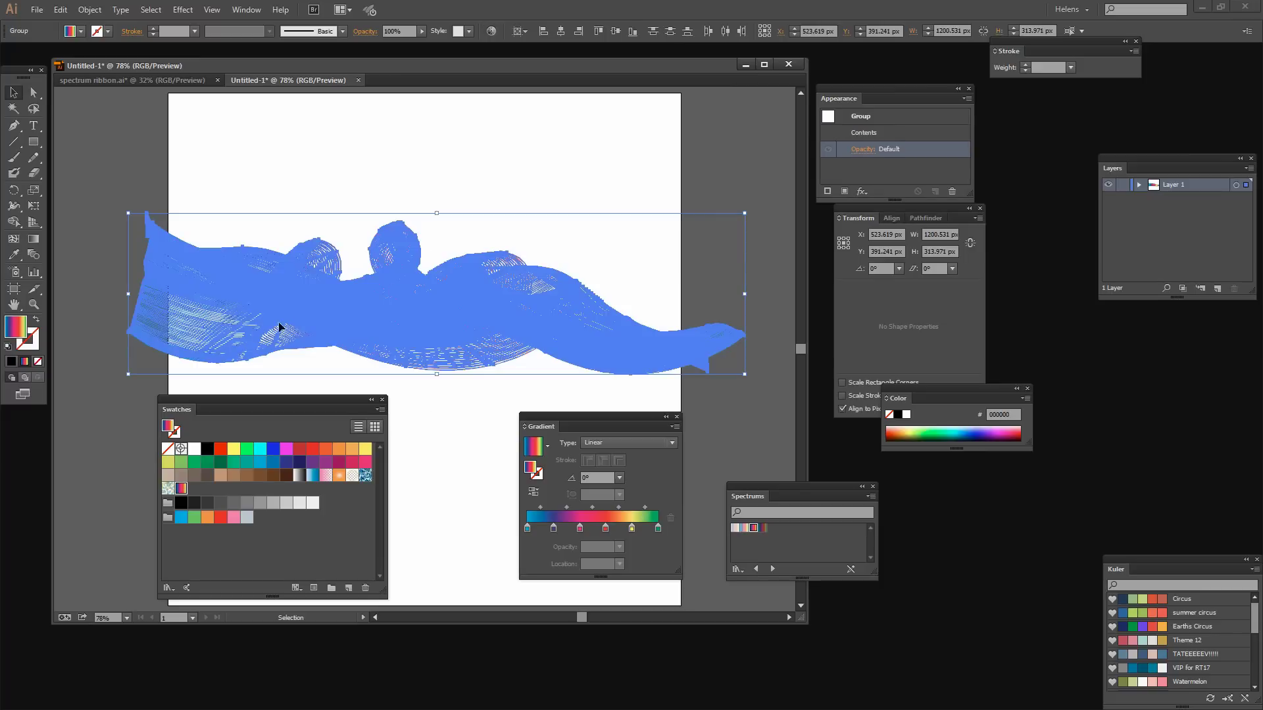
click(37, 320)
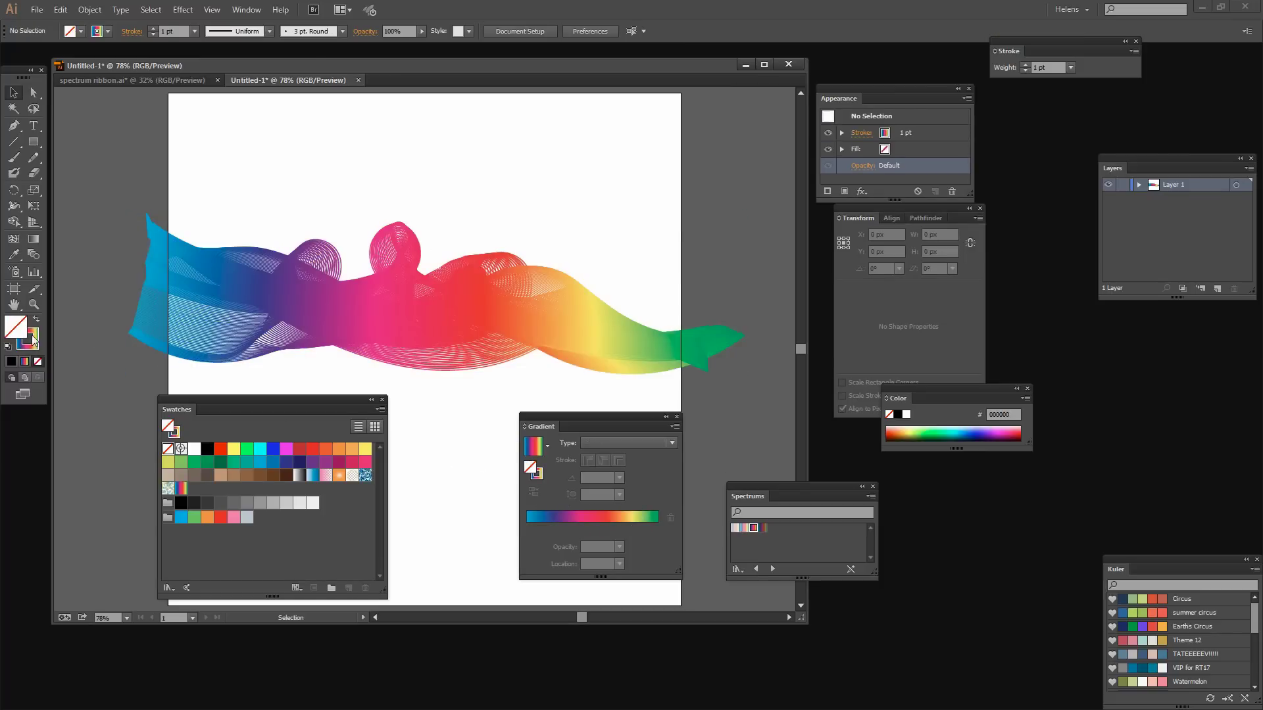
drag(474, 462, 399, 223)
click(36, 319)
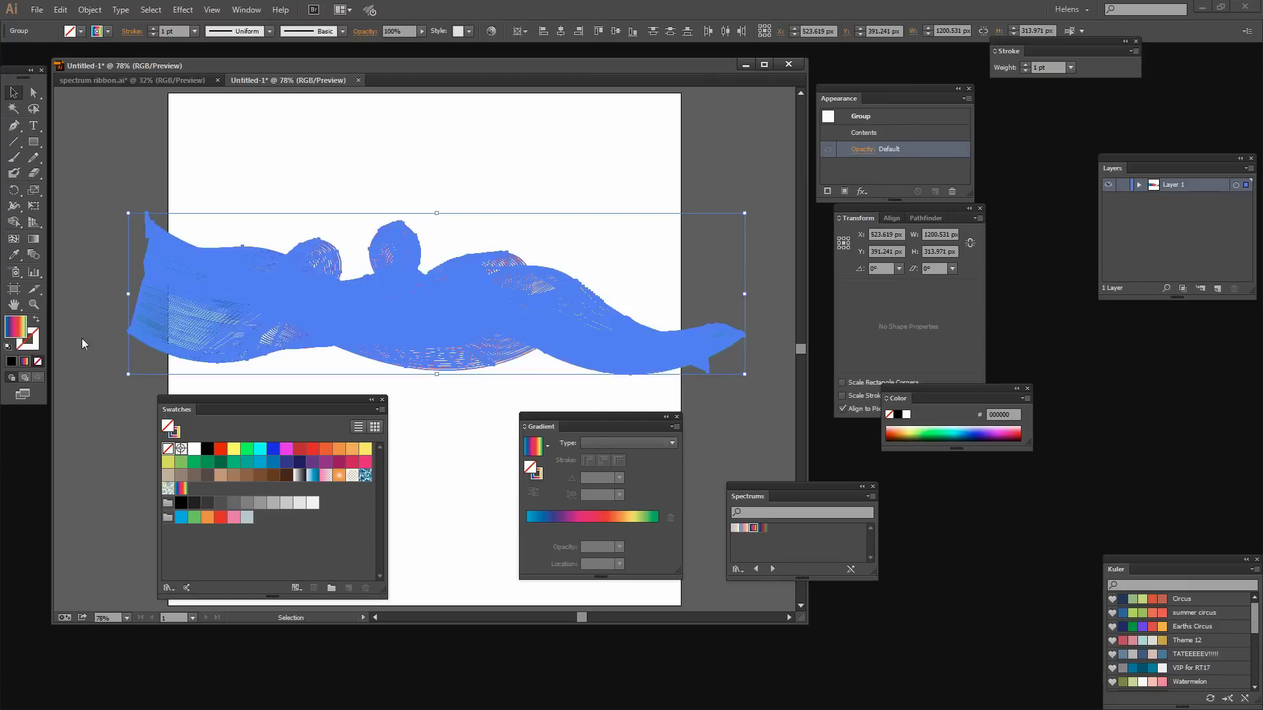
drag(461, 427, 448, 265)
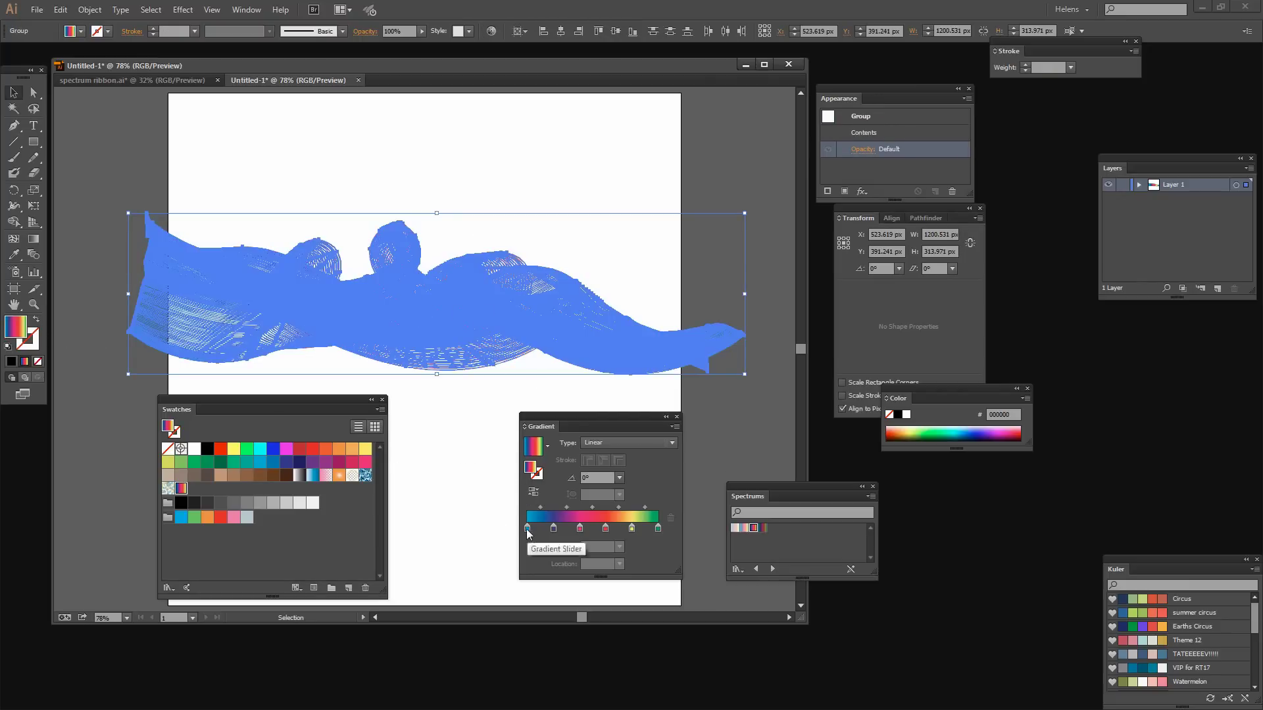
Remove the dark blue gradient stop, shift the pink stop left, and check the result.
mouse_move(554, 528)
mouse_down()
mouse_move(559, 563)
mouse_move(503, 560)
mouse_move(560, 508)
mouse_up()
click(461, 504)
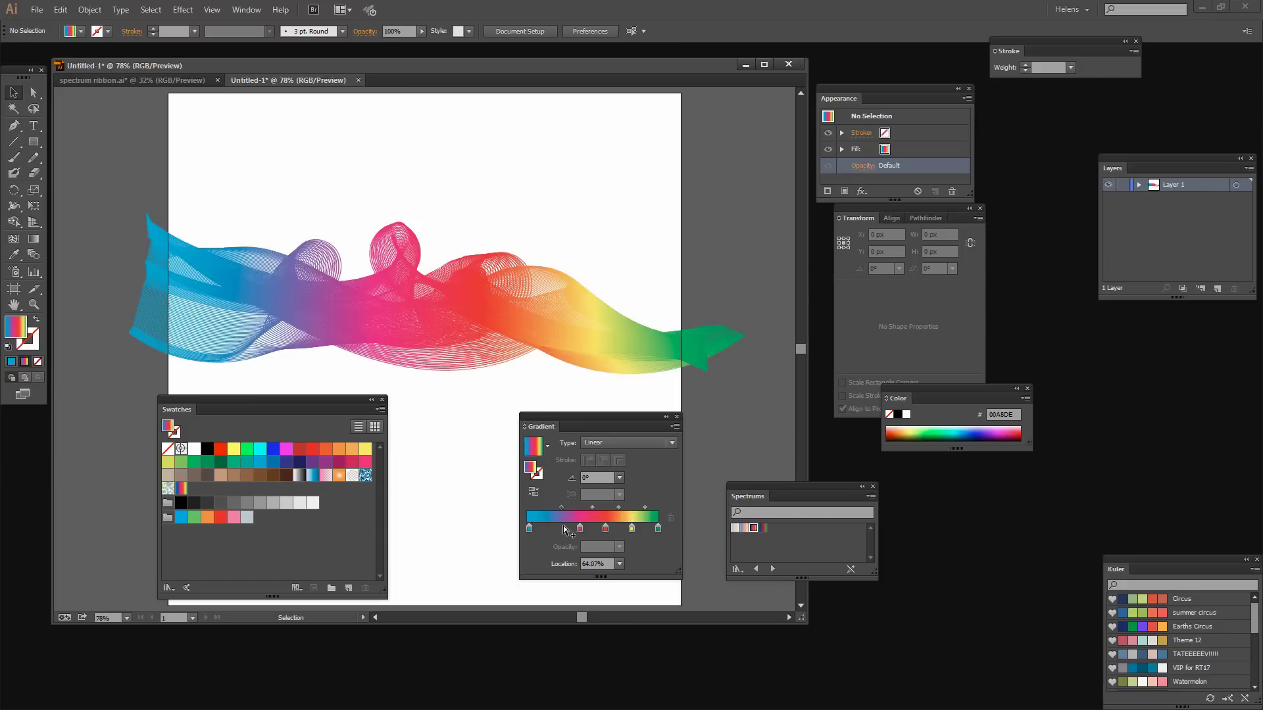
drag(474, 369, 379, 167)
mouse_move(579, 530)
mouse_down()
mouse_move(561, 530)
mouse_move(594, 529)
mouse_move(611, 508)
mouse_move(577, 508)
mouse_move(588, 508)
mouse_up()
click(605, 529)
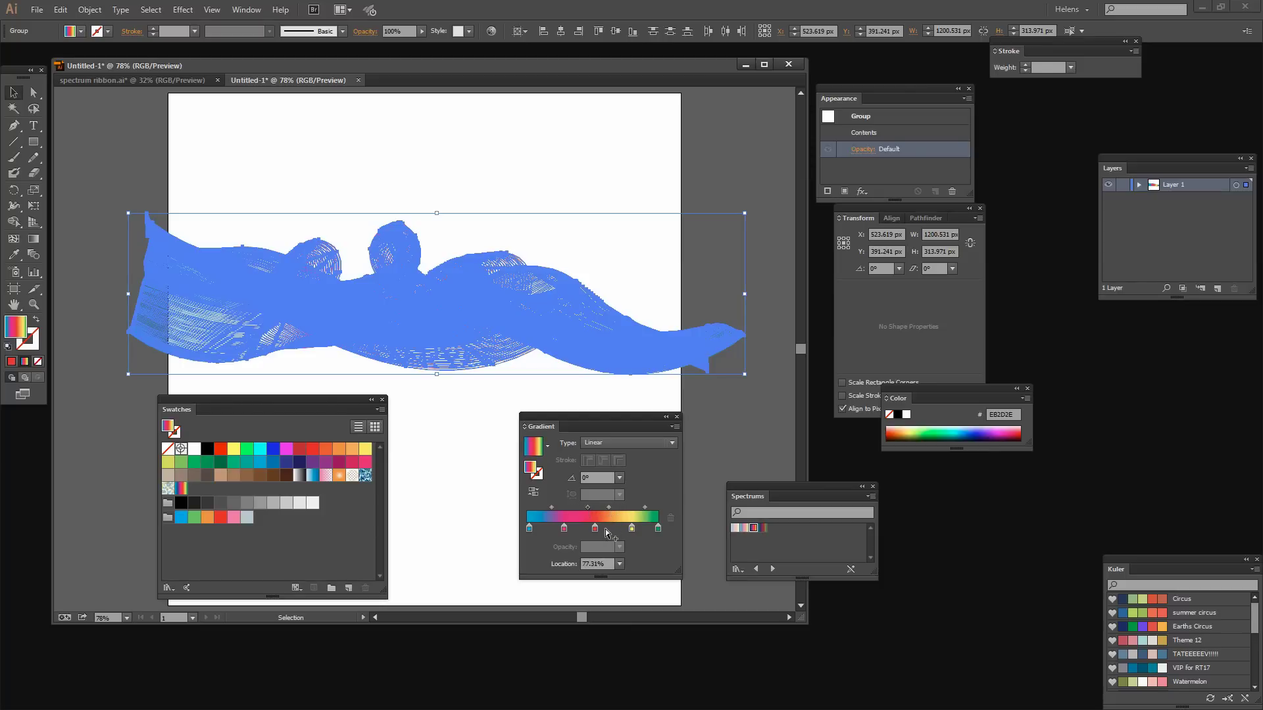
click(458, 478)
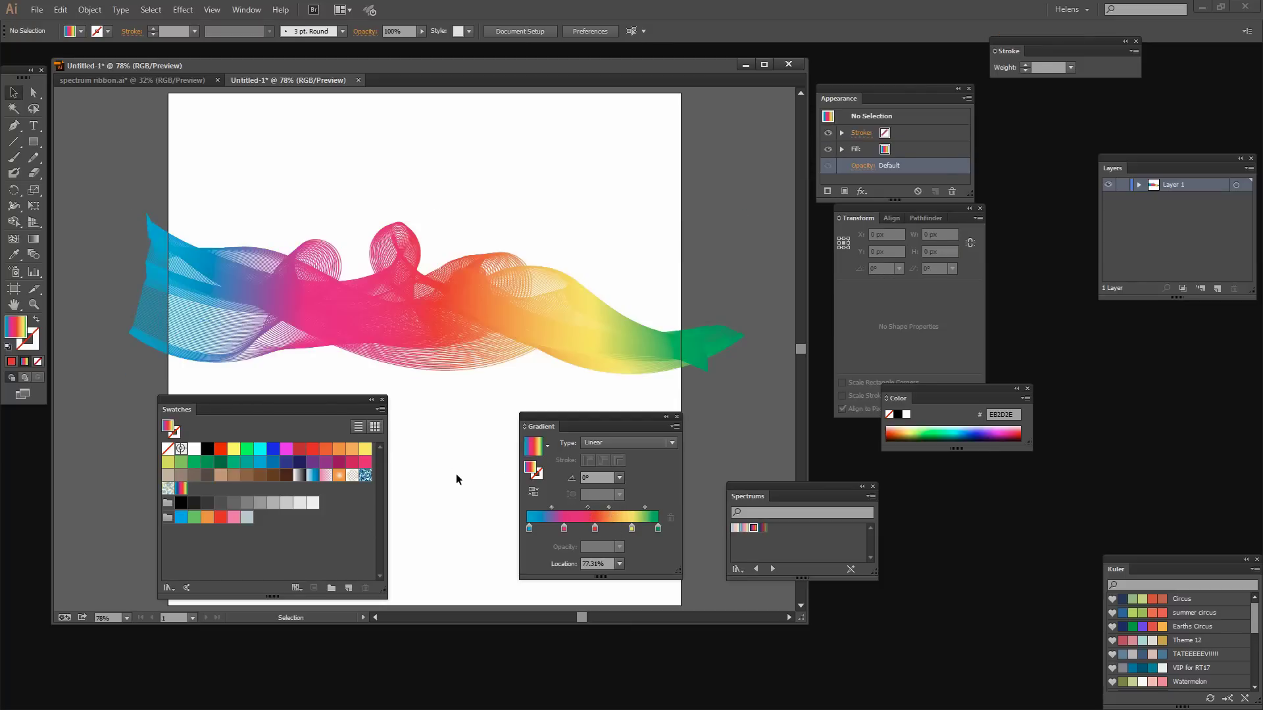
drag(536, 386, 490, 336)
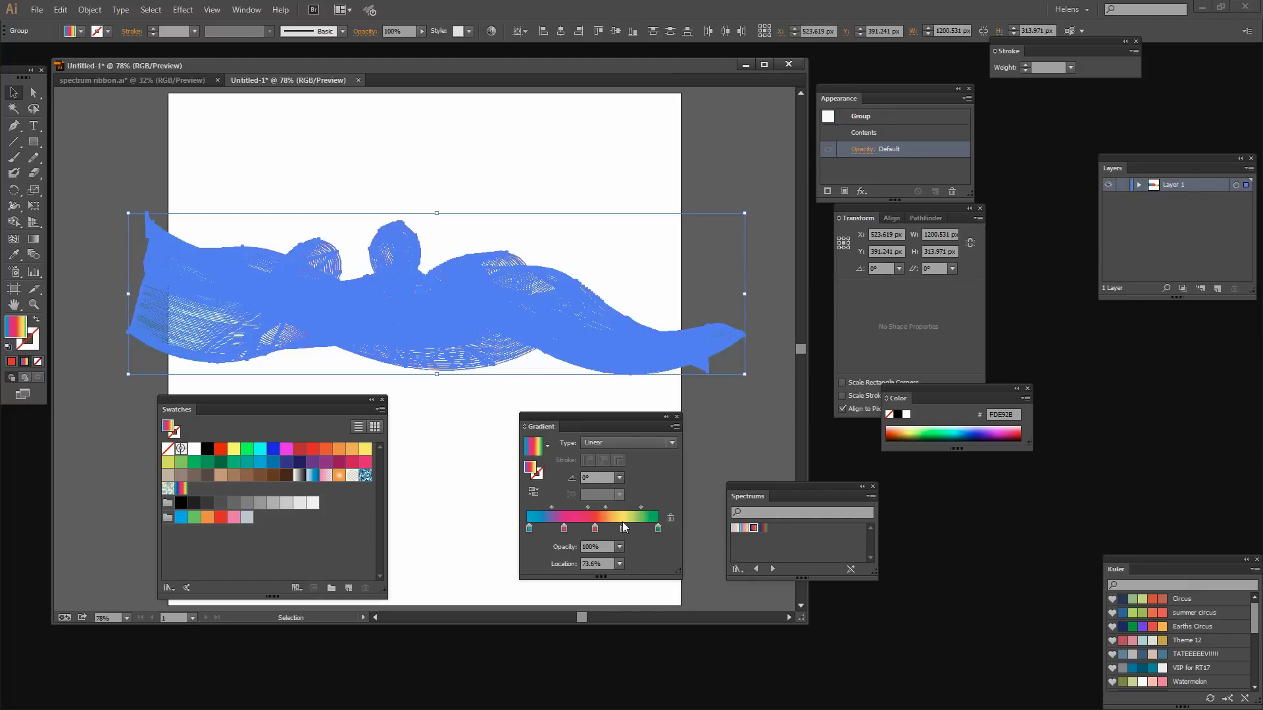
Add a final gradient stop coloured dark purple (662D91) from the swatches.
click(642, 530)
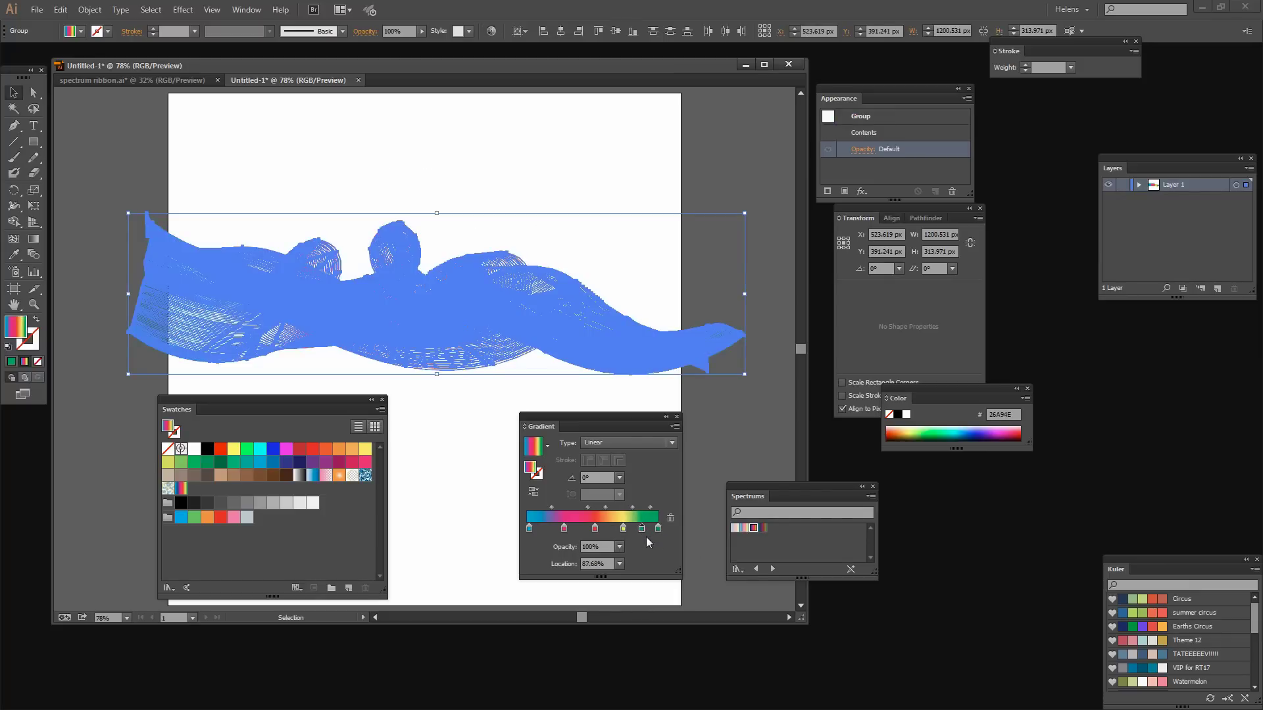
double_click(641, 530)
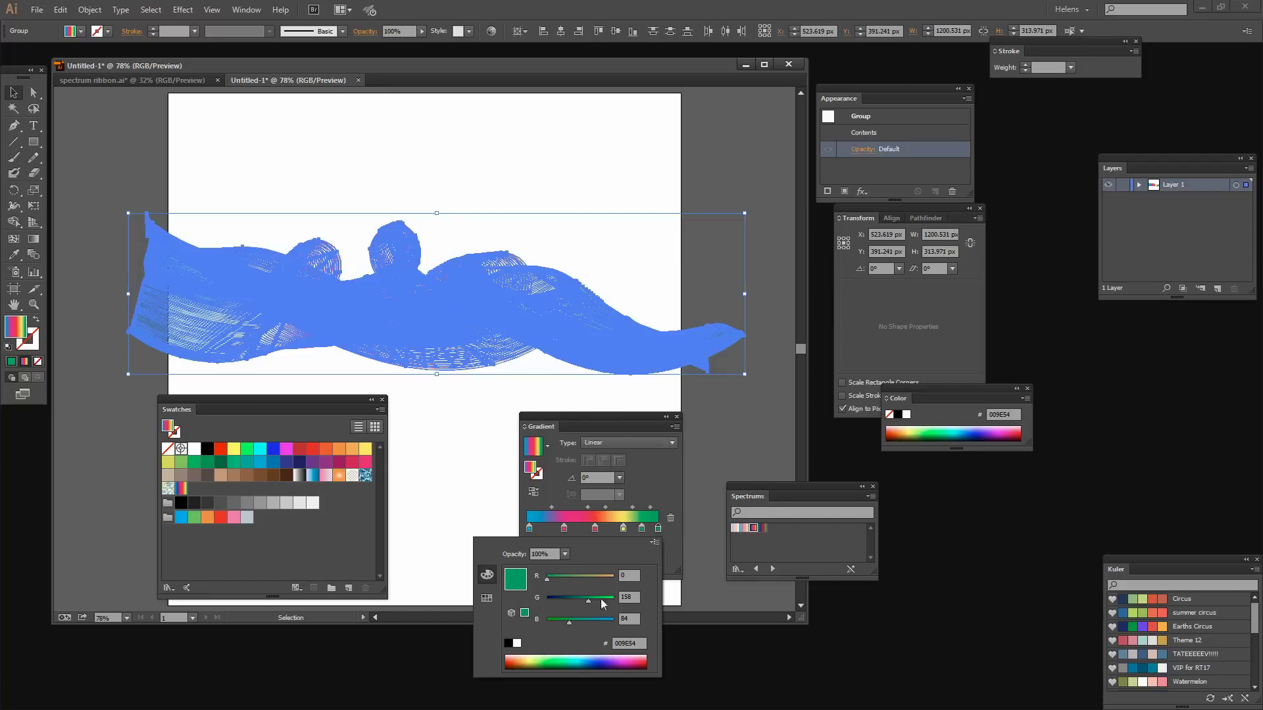
click(486, 598)
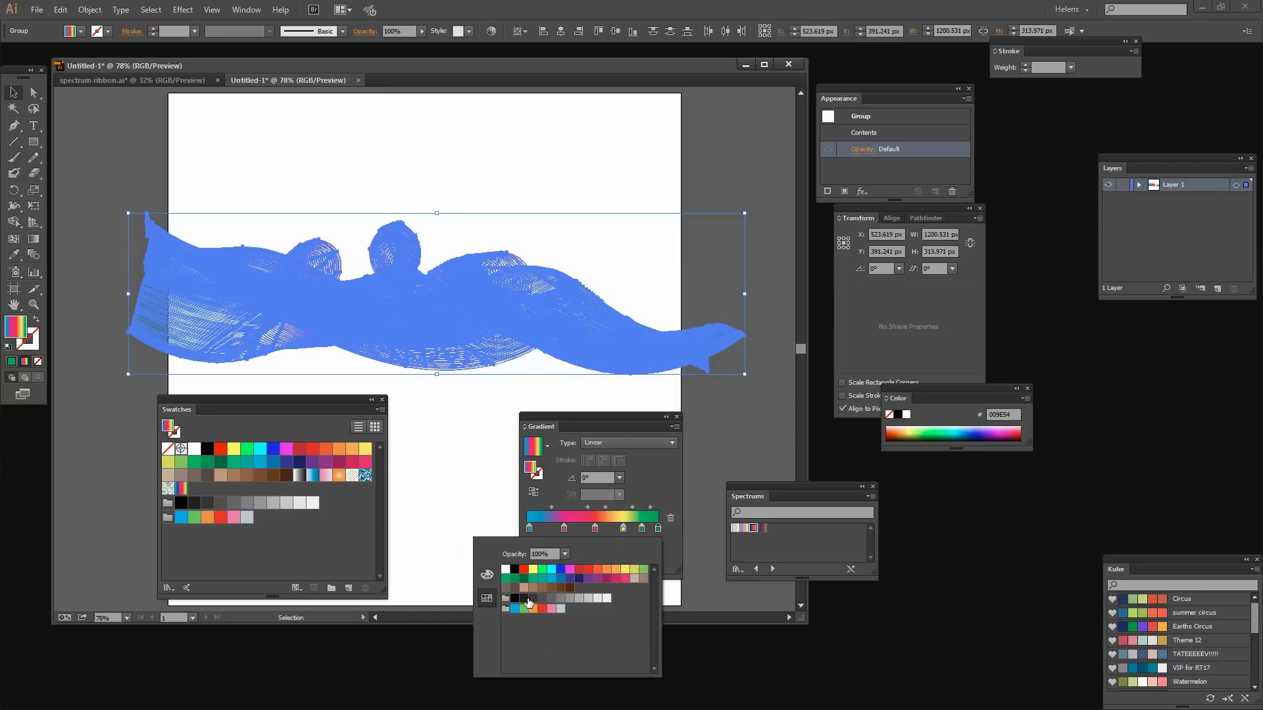
click(588, 578)
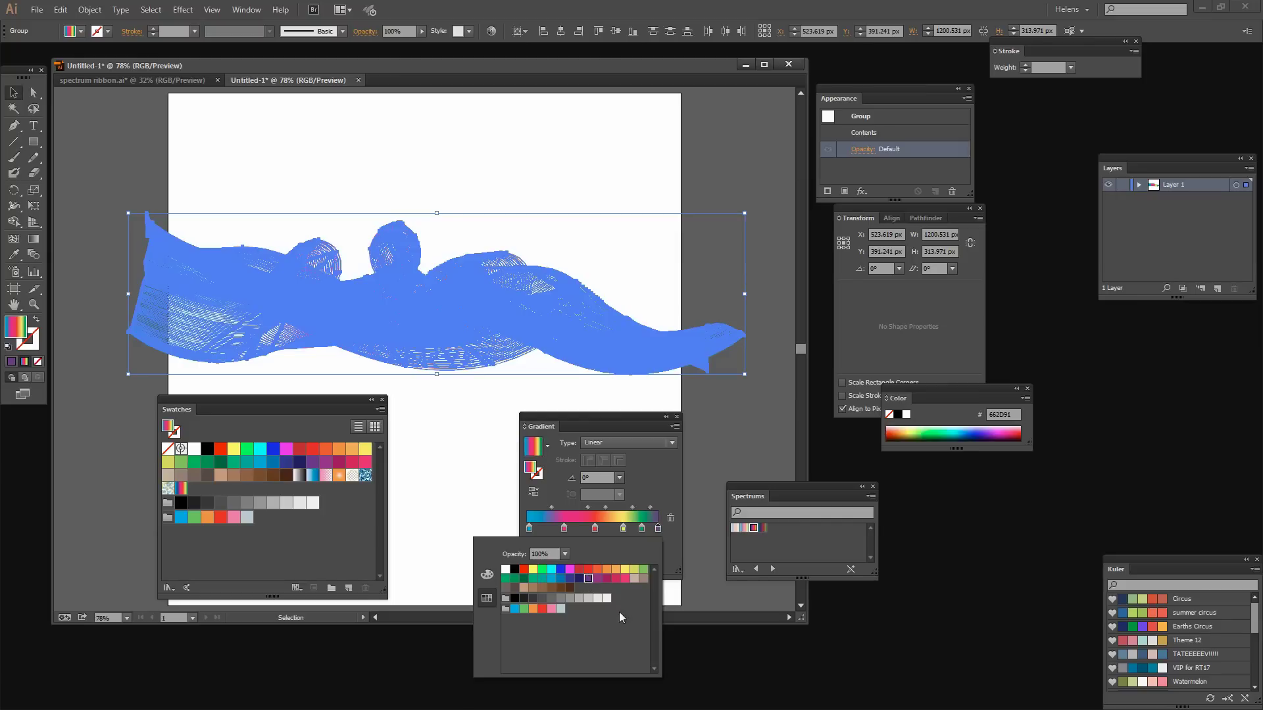
click(650, 468)
click(468, 510)
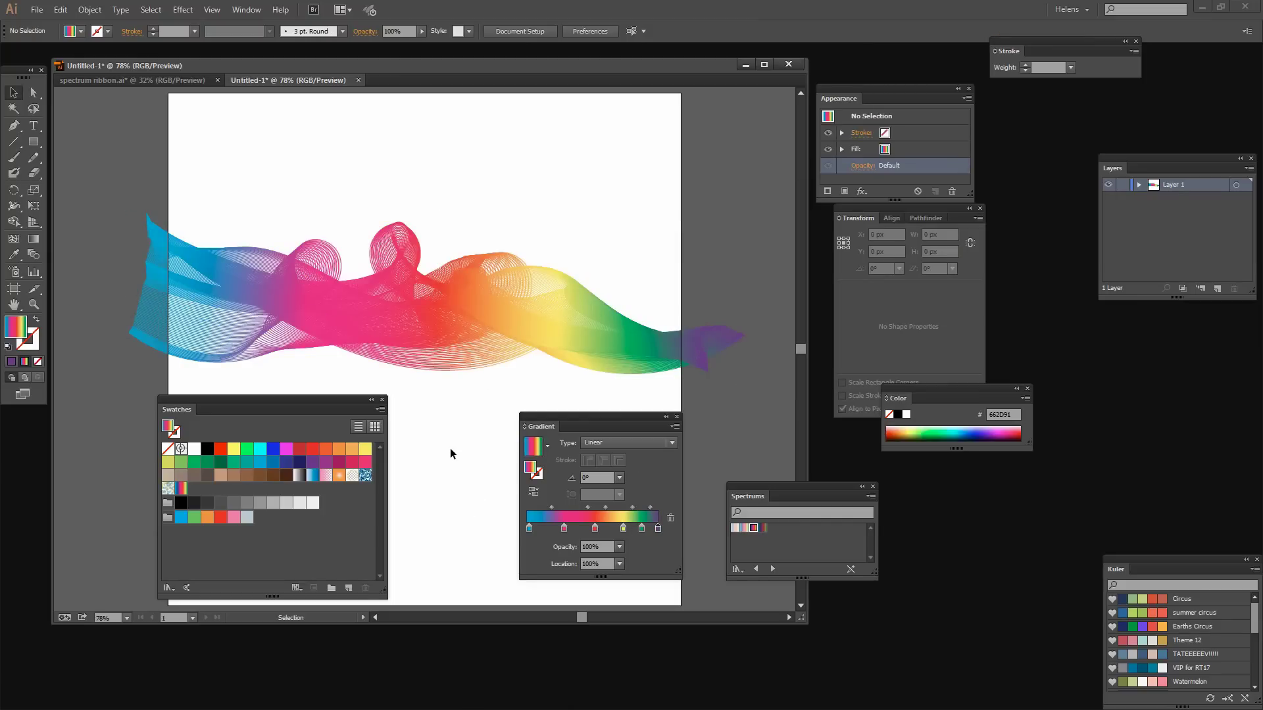
Stretch the ribbon taller, rotate it about 29° counterclockwise, and move it lower.
drag(457, 425, 408, 215)
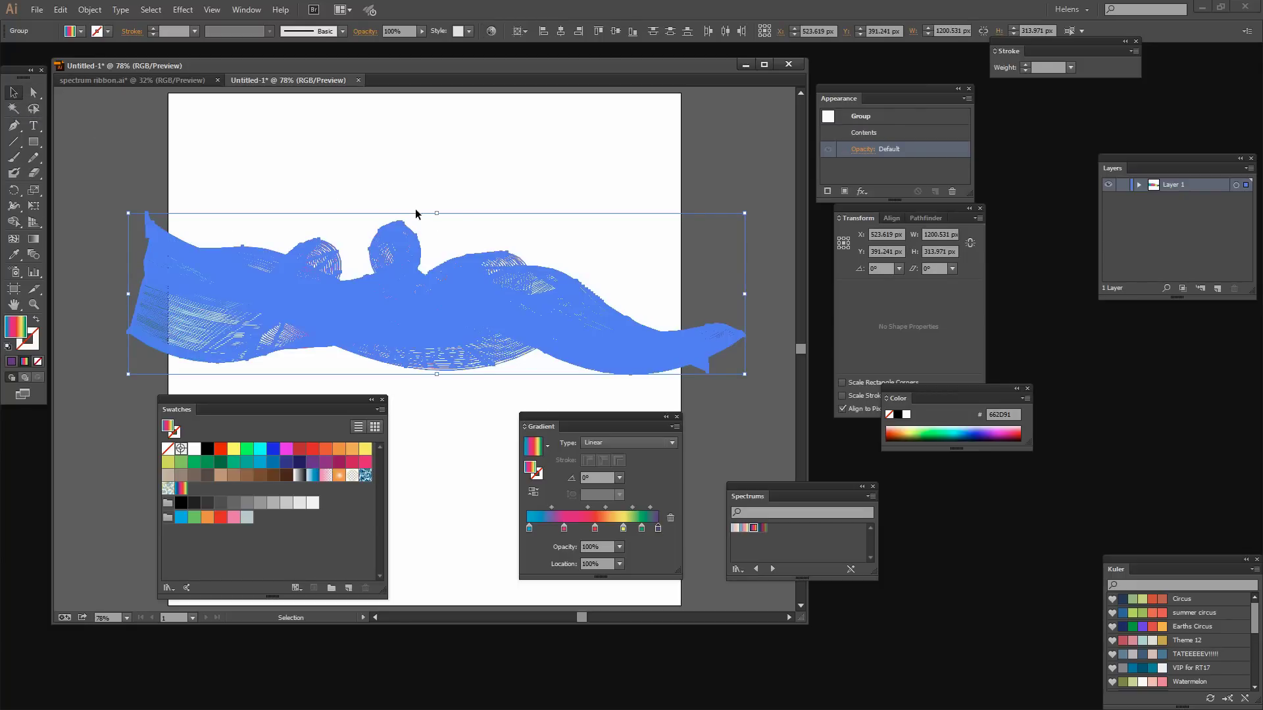
drag(438, 213, 437, 163)
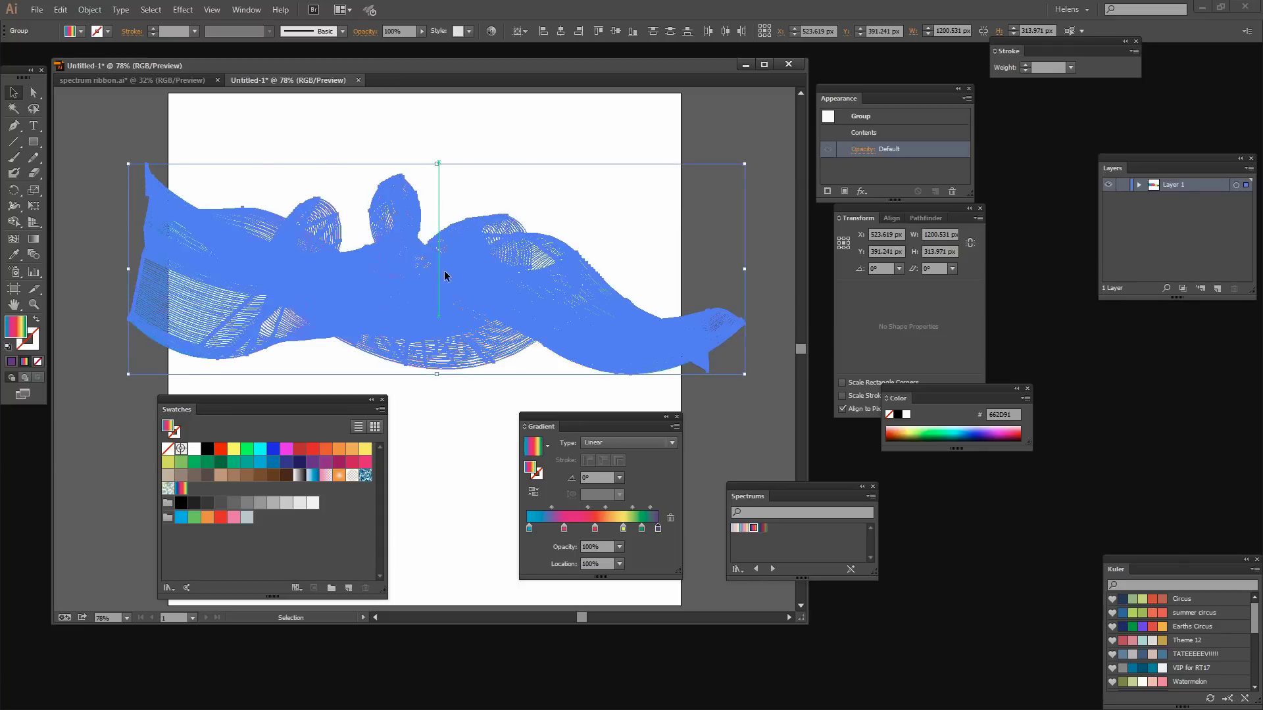
click(432, 445)
drag(446, 392, 362, 141)
drag(751, 157, 651, 73)
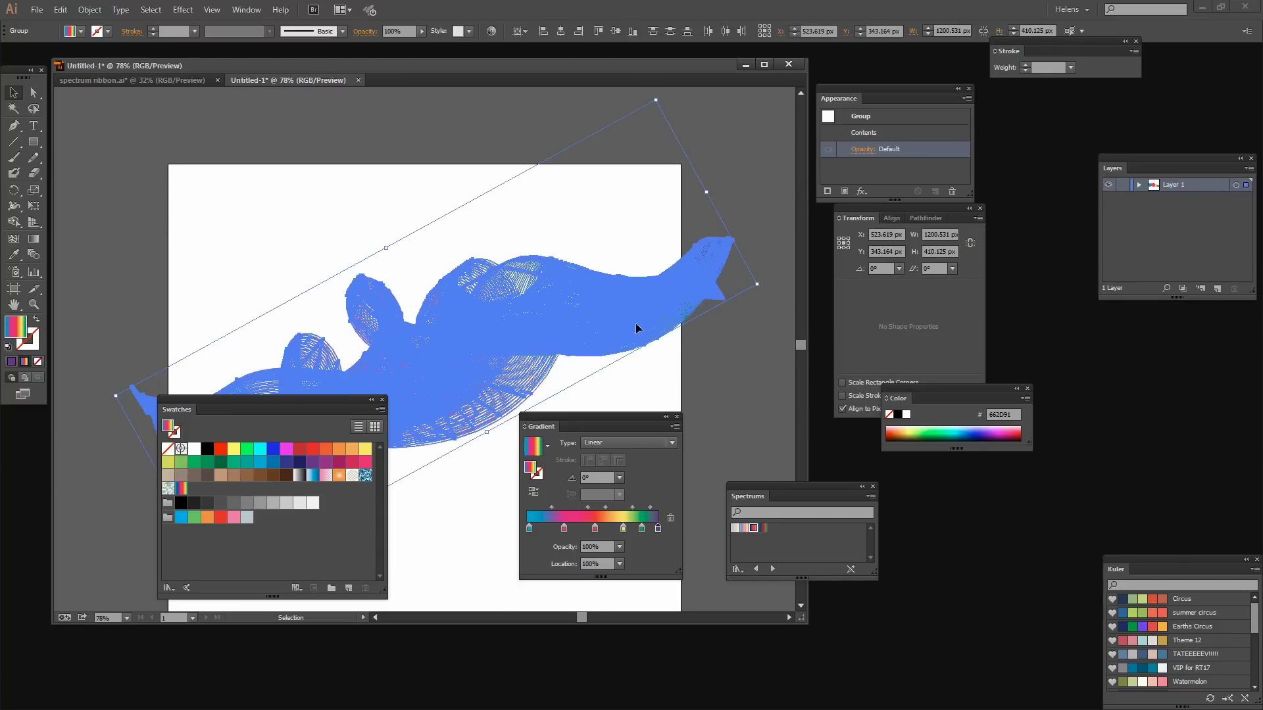
drag(475, 363, 467, 398)
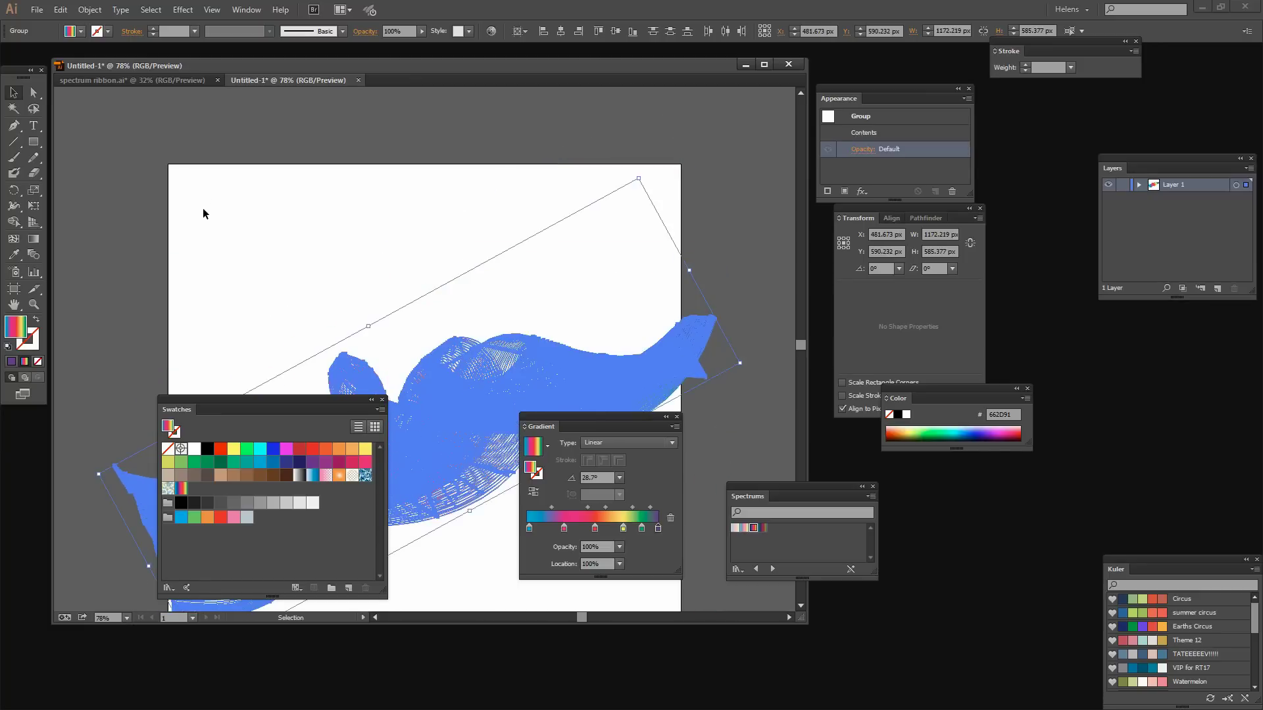
click(235, 324)
Move the swatch collection off the artboard and enlarge the document window.
drag(252, 400, 995, 493)
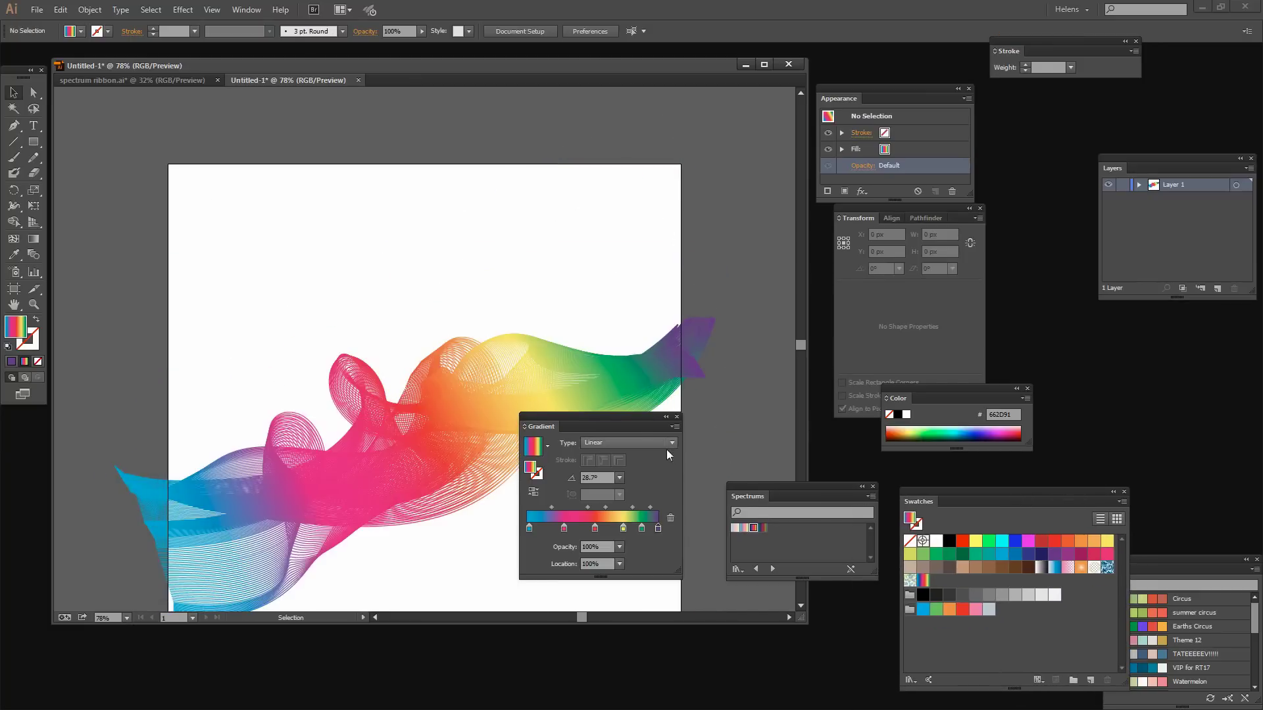
drag(606, 422, 1015, 485)
scroll(689, 440, down, 1)
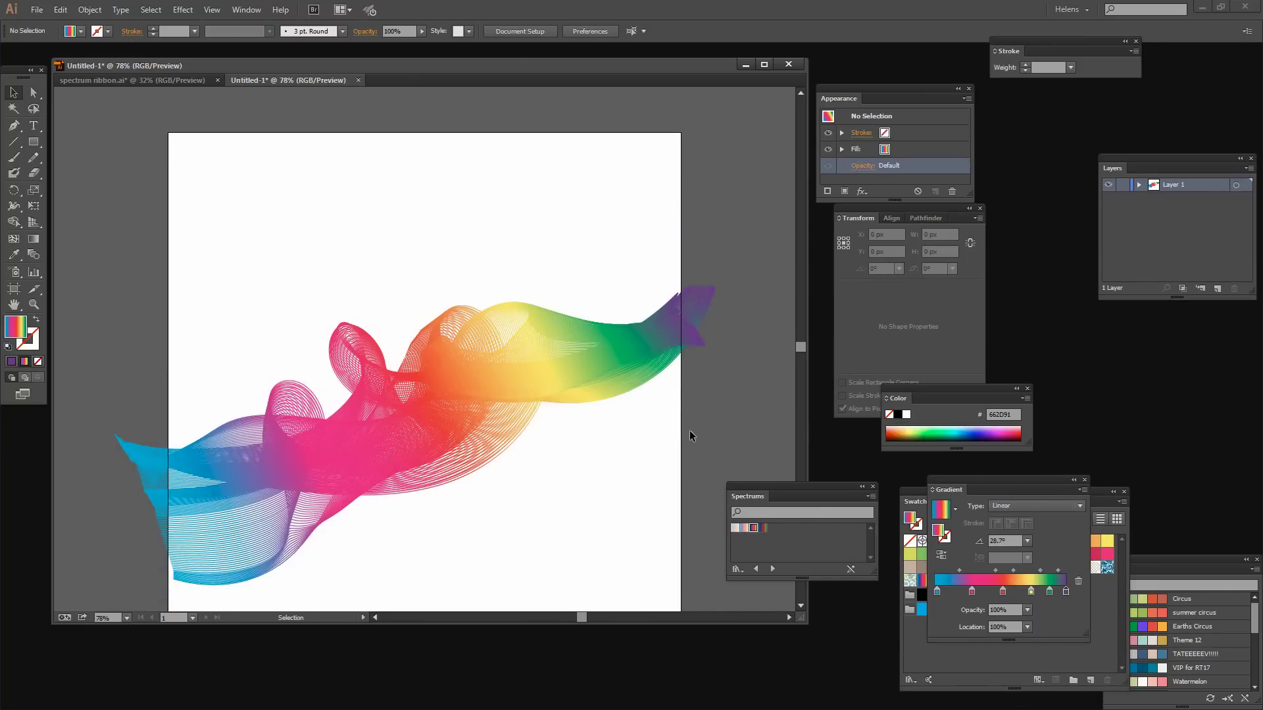
drag(803, 347, 800, 349)
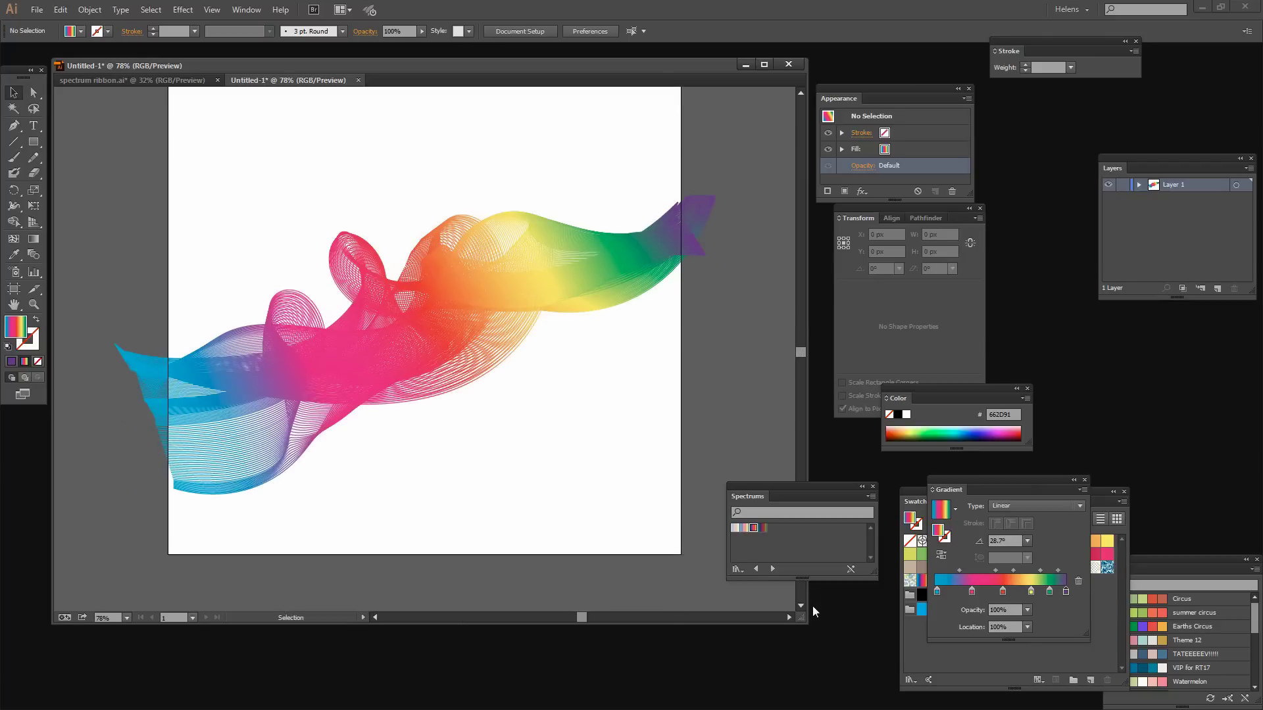
drag(803, 619, 854, 653)
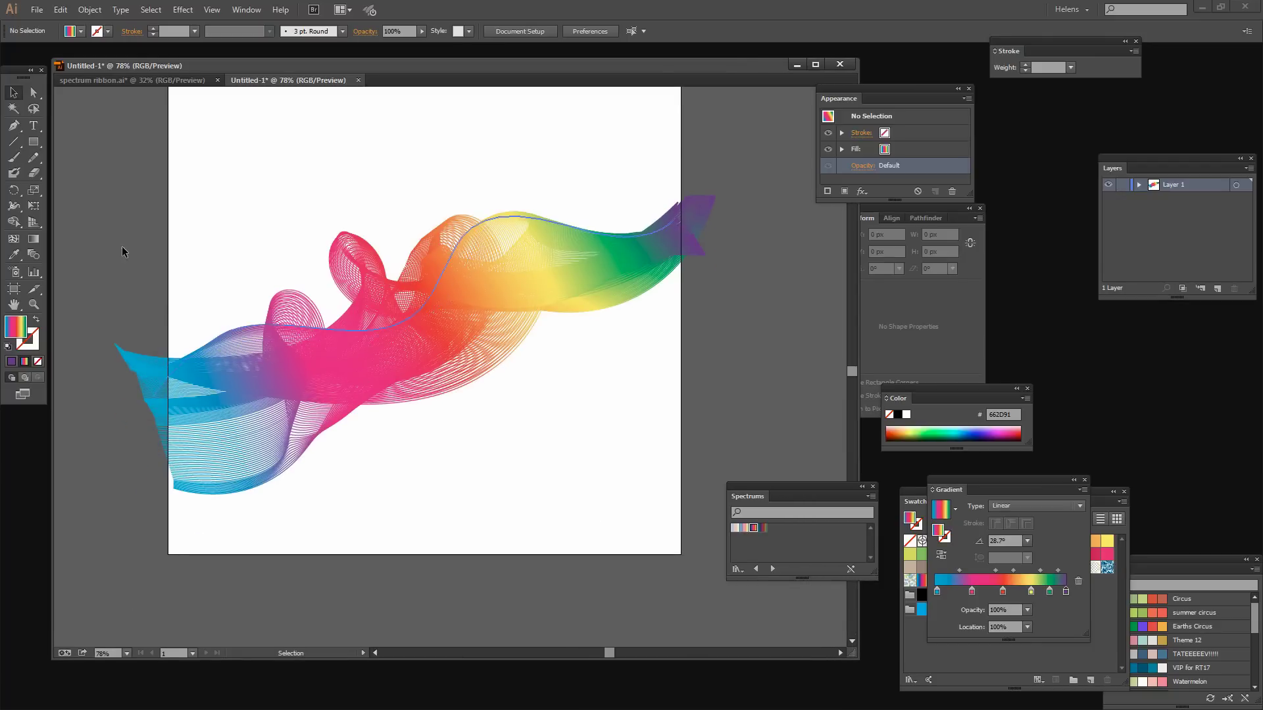
Shift the ribbon left and down and widen it past the artboard's right edge.
drag(152, 204, 419, 409)
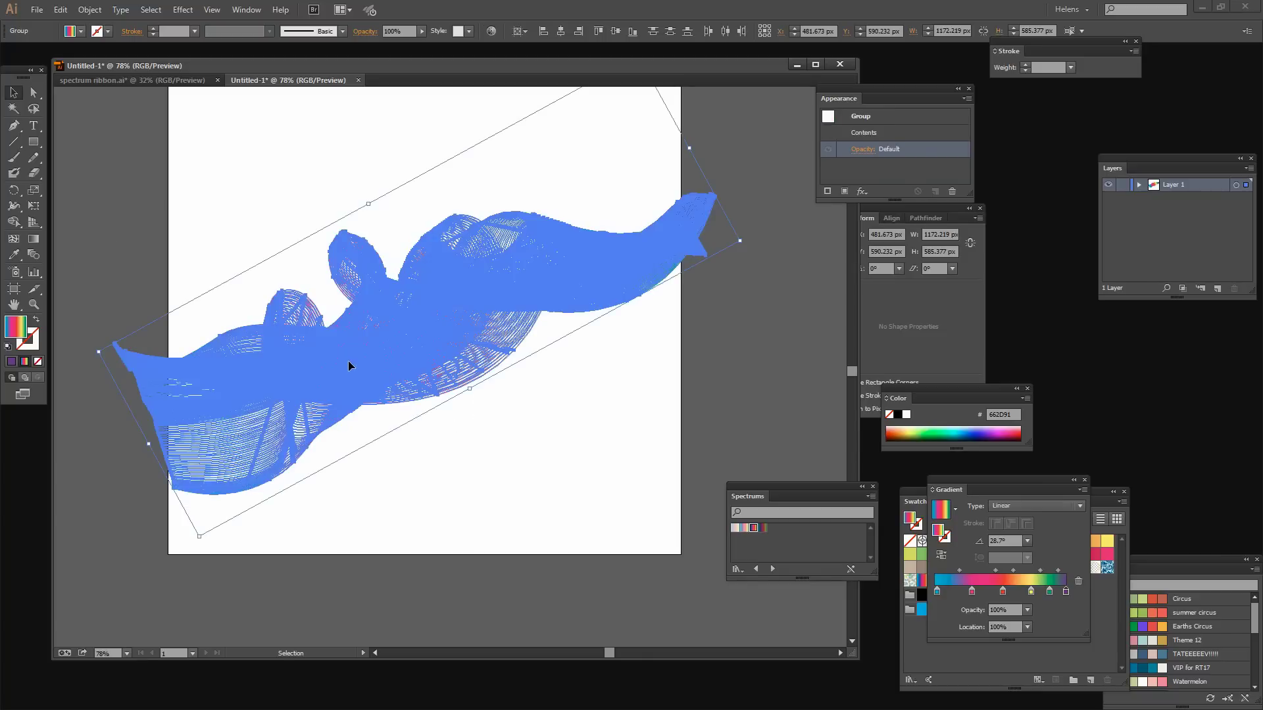
drag(351, 366, 322, 380)
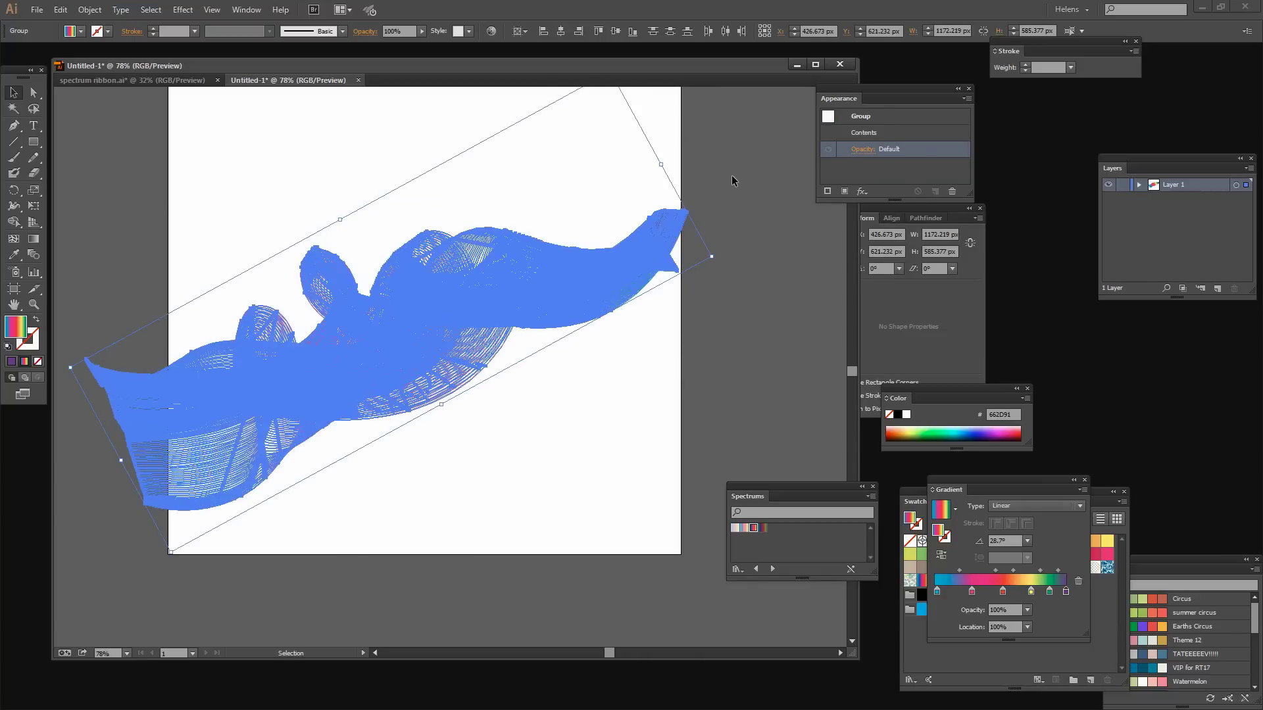
drag(660, 165, 738, 122)
click(551, 458)
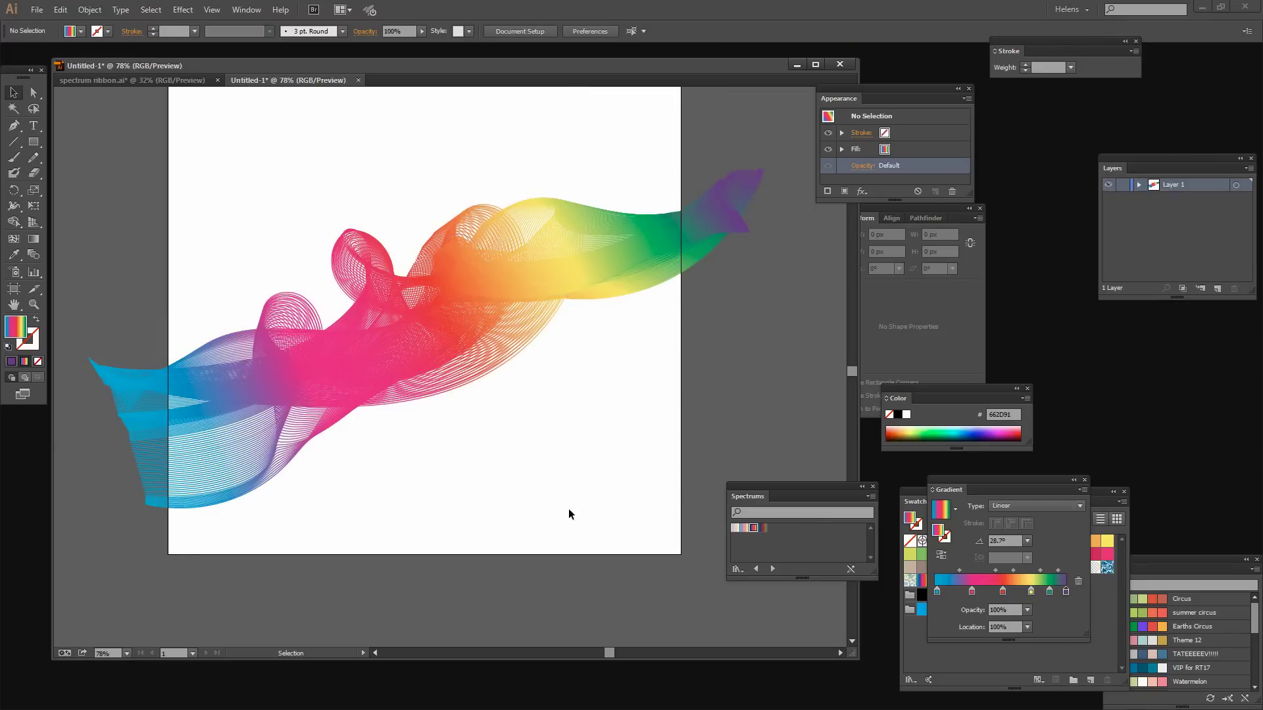
scroll(710, 440, up, 2)
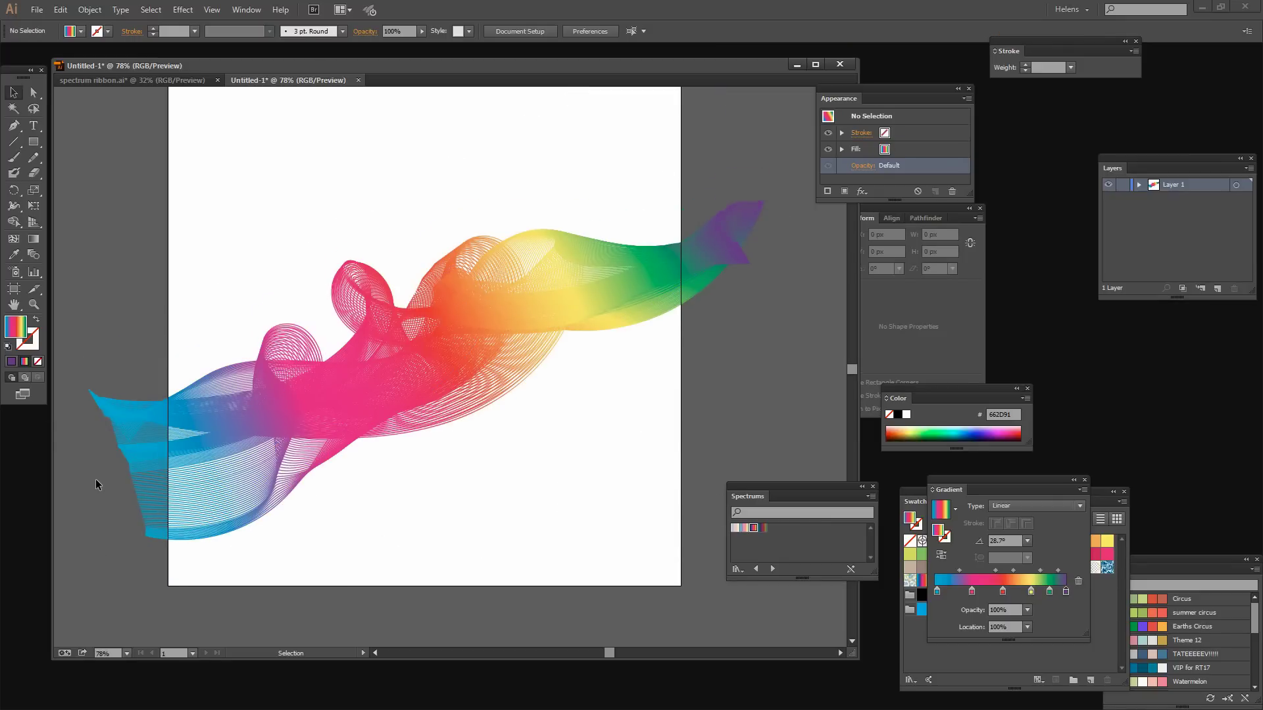
Draw a 1000 × 1000 px square with a solid purple fill.
click(34, 142)
click(296, 249)
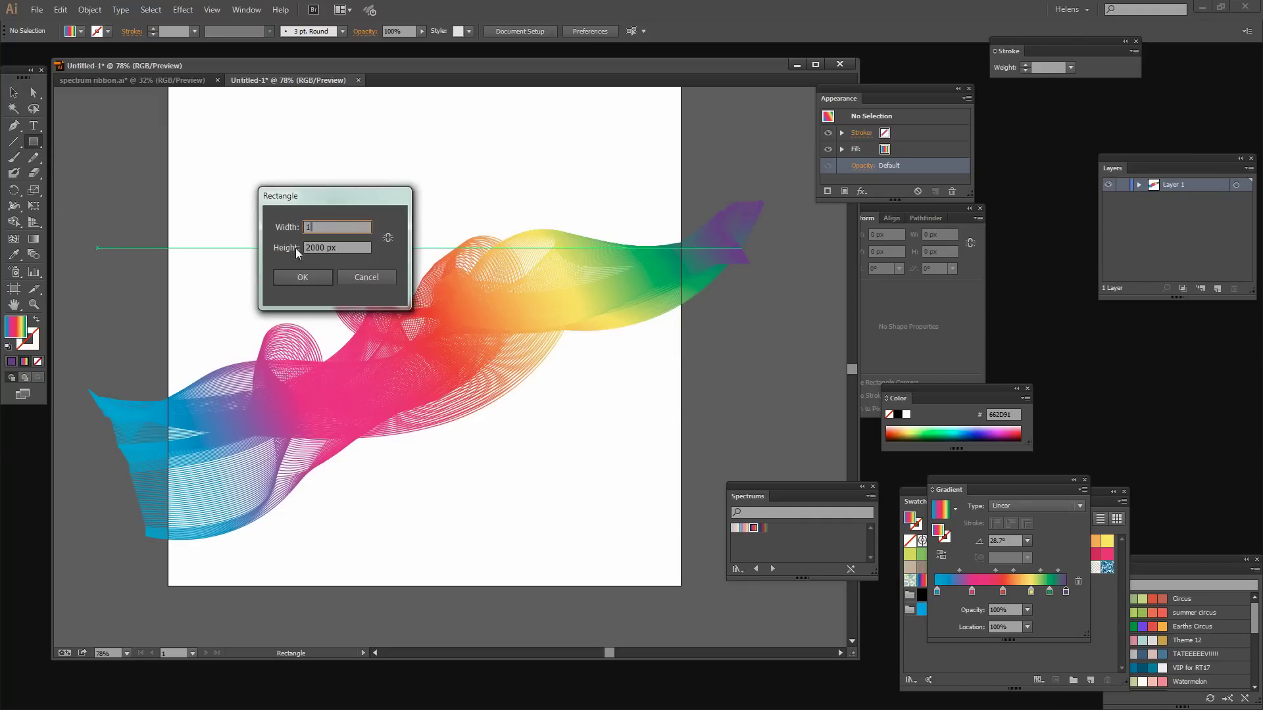
text(1000)
key(Tab)
text(1000)
click(305, 277)
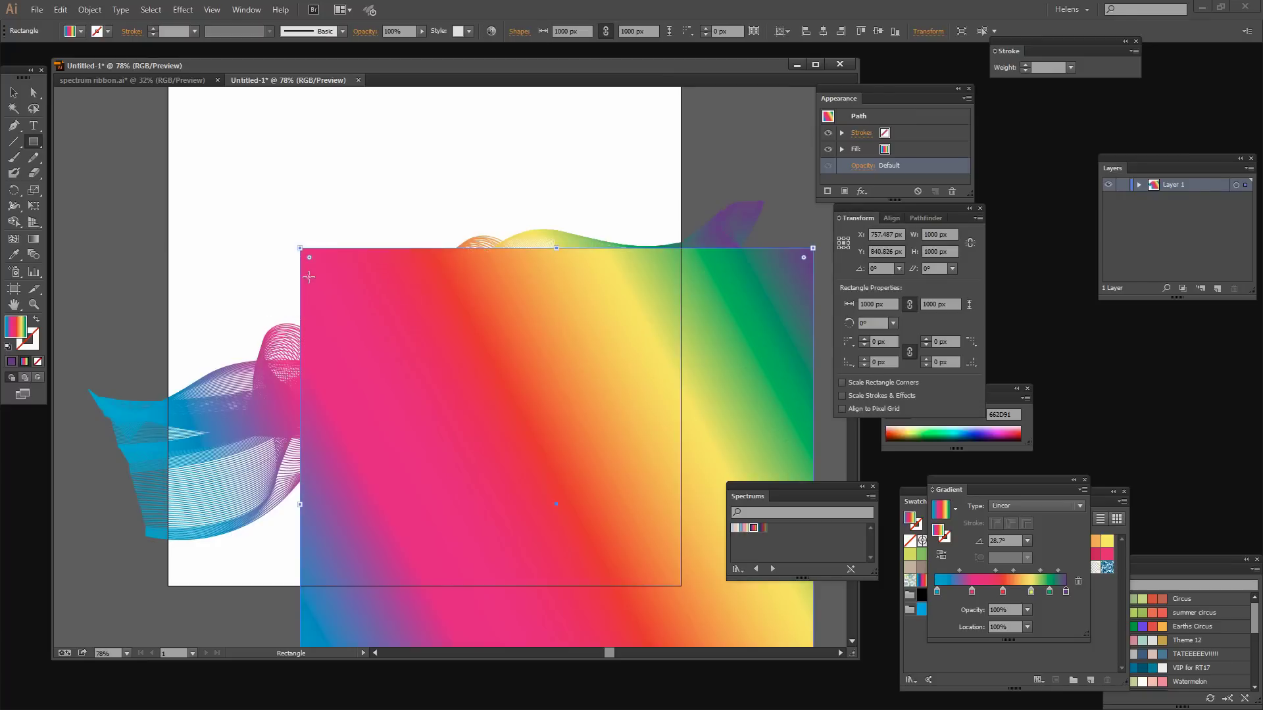
key(comma)
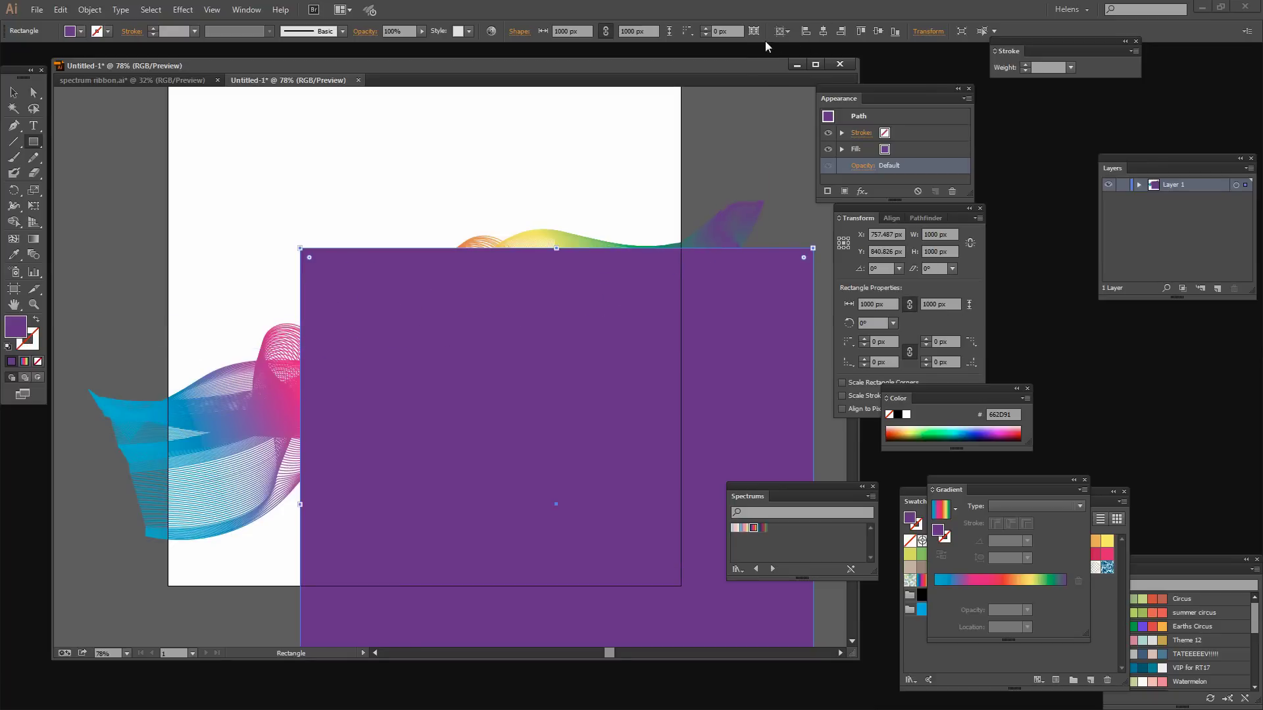
Align the square to the artboard, centred vertically and horizontally.
click(787, 29)
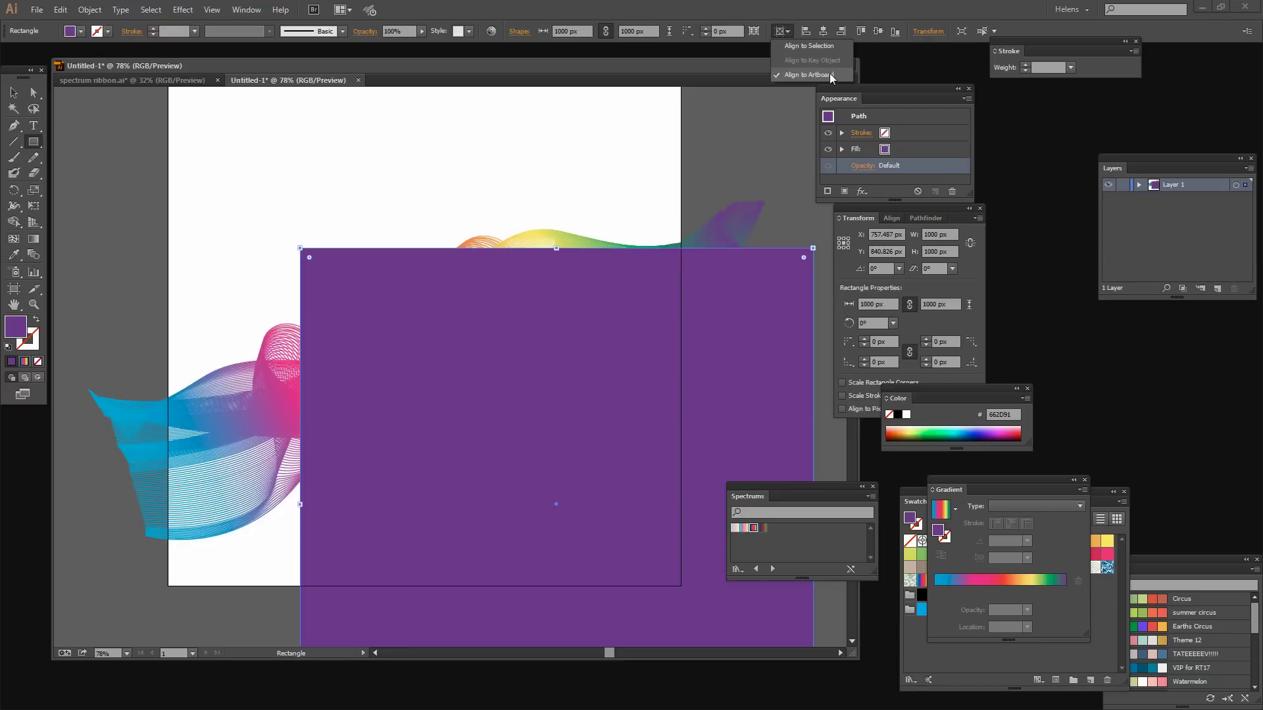
click(824, 32)
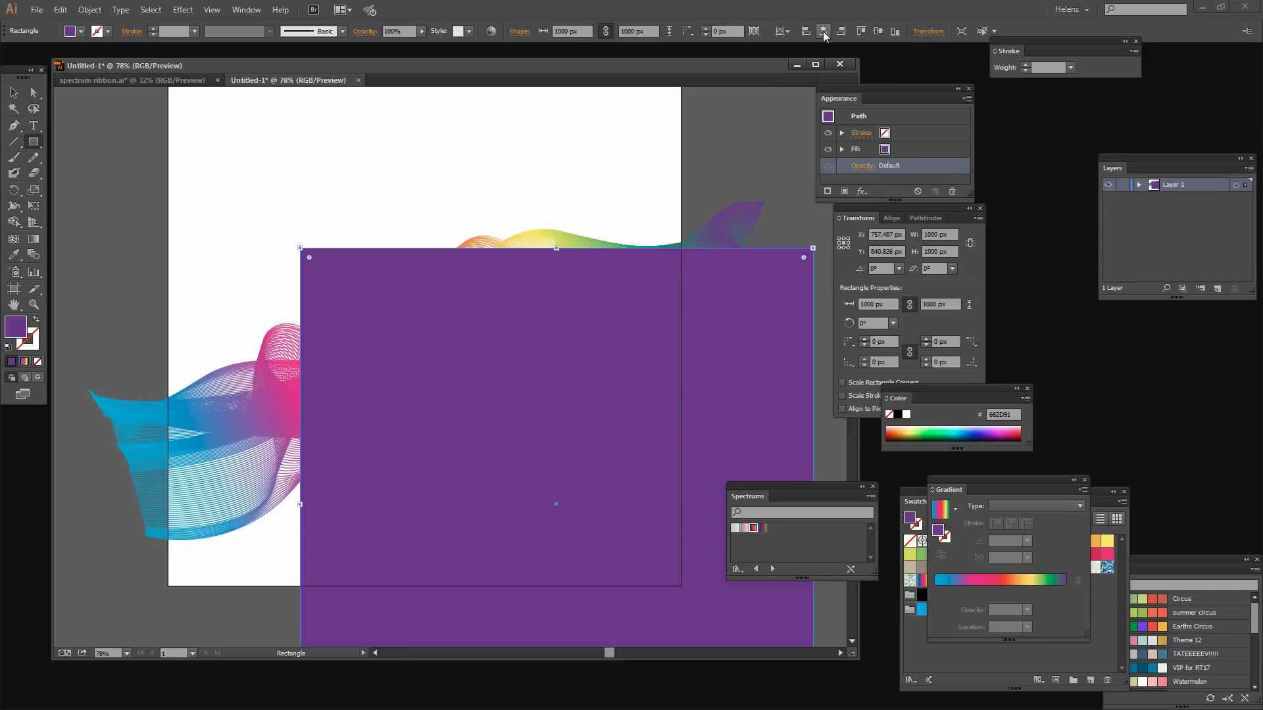
click(878, 31)
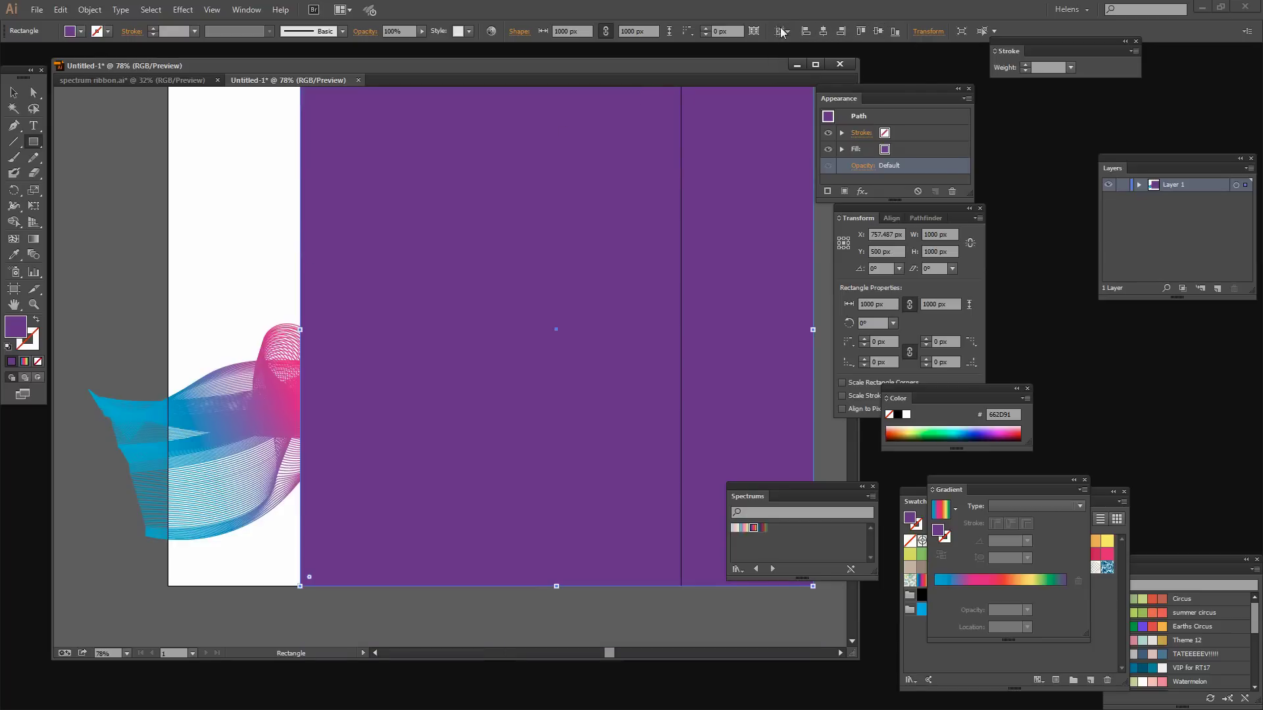
click(824, 32)
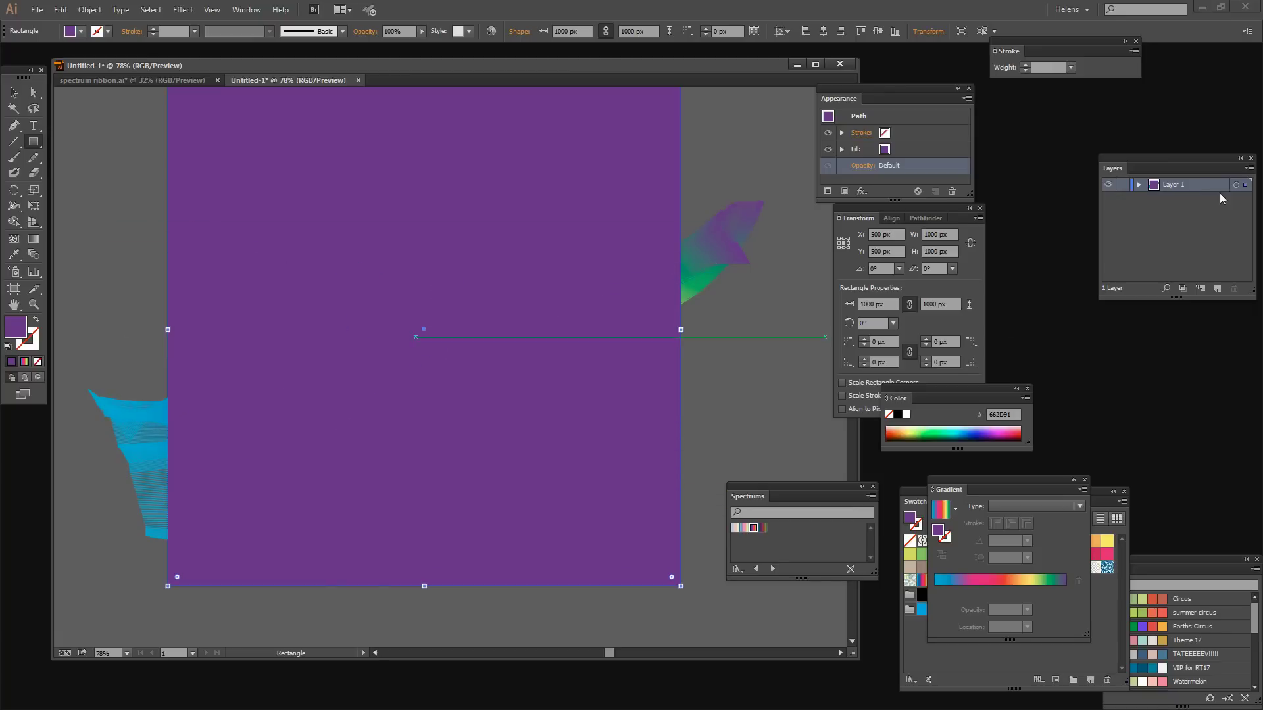
Select everything on Layer 1 and make a clipping mask from the purple square.
click(1139, 184)
click(1238, 184)
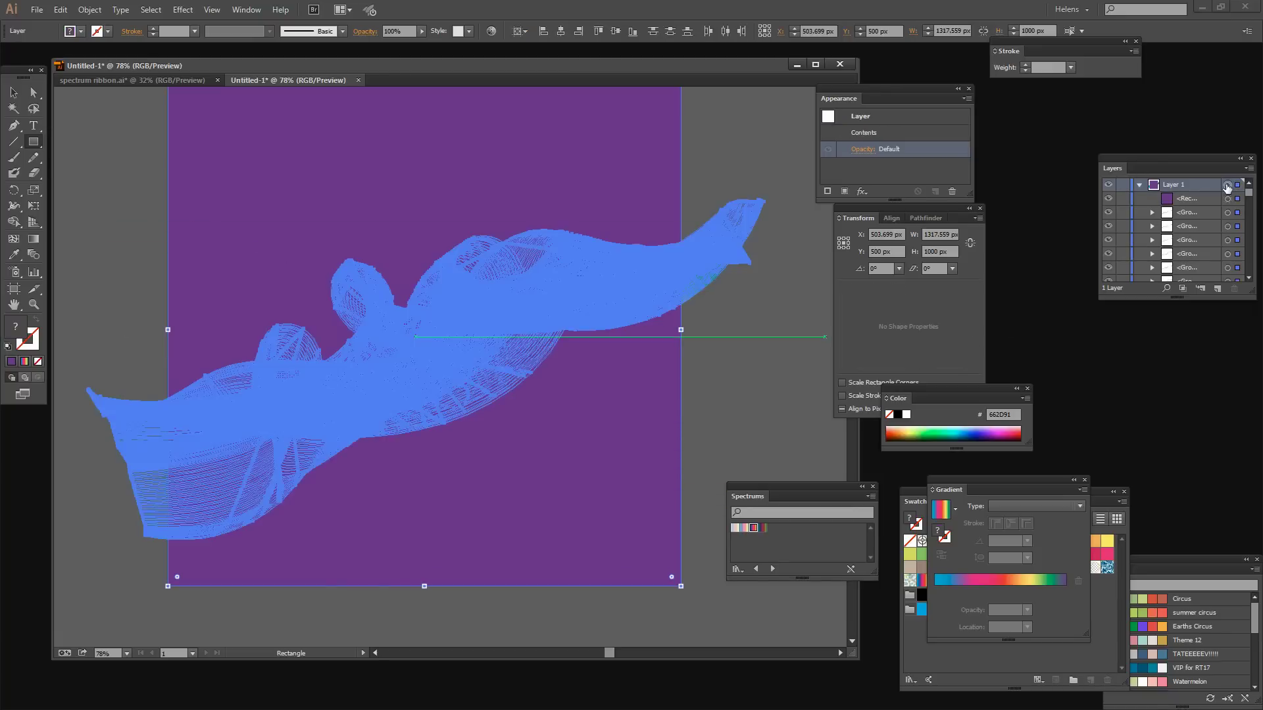
click(90, 10)
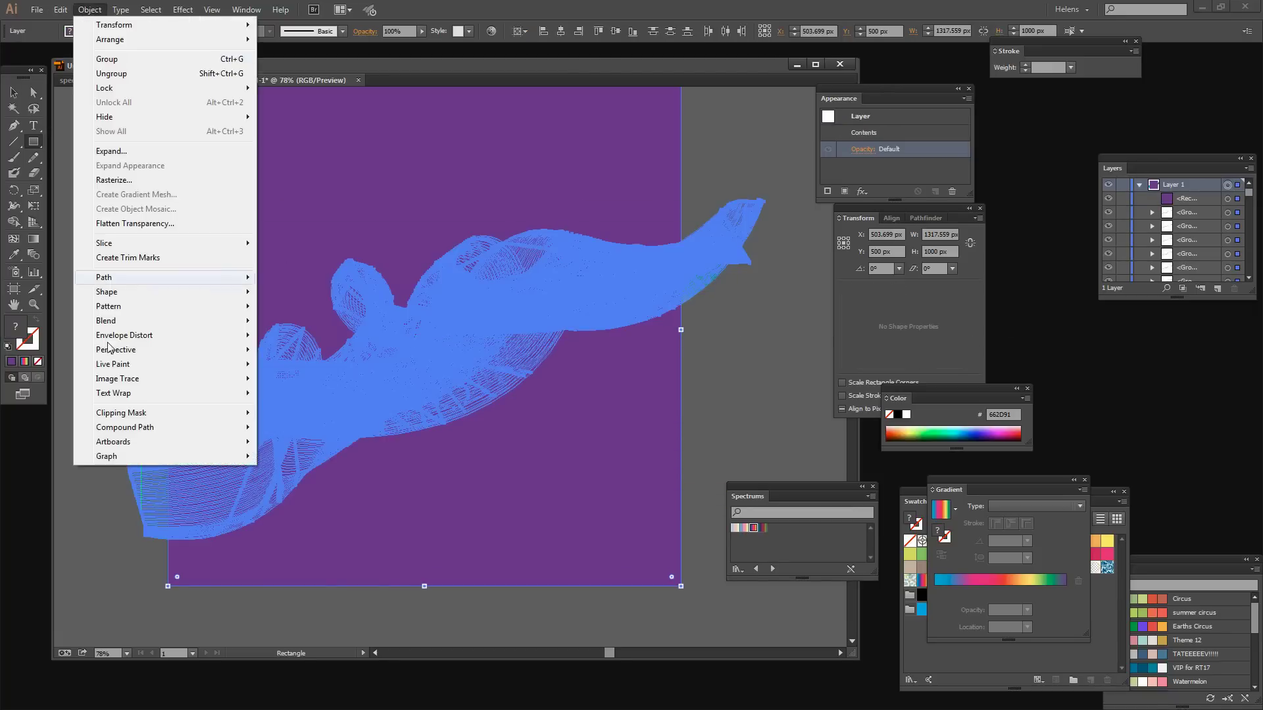
mouse_move(136, 413)
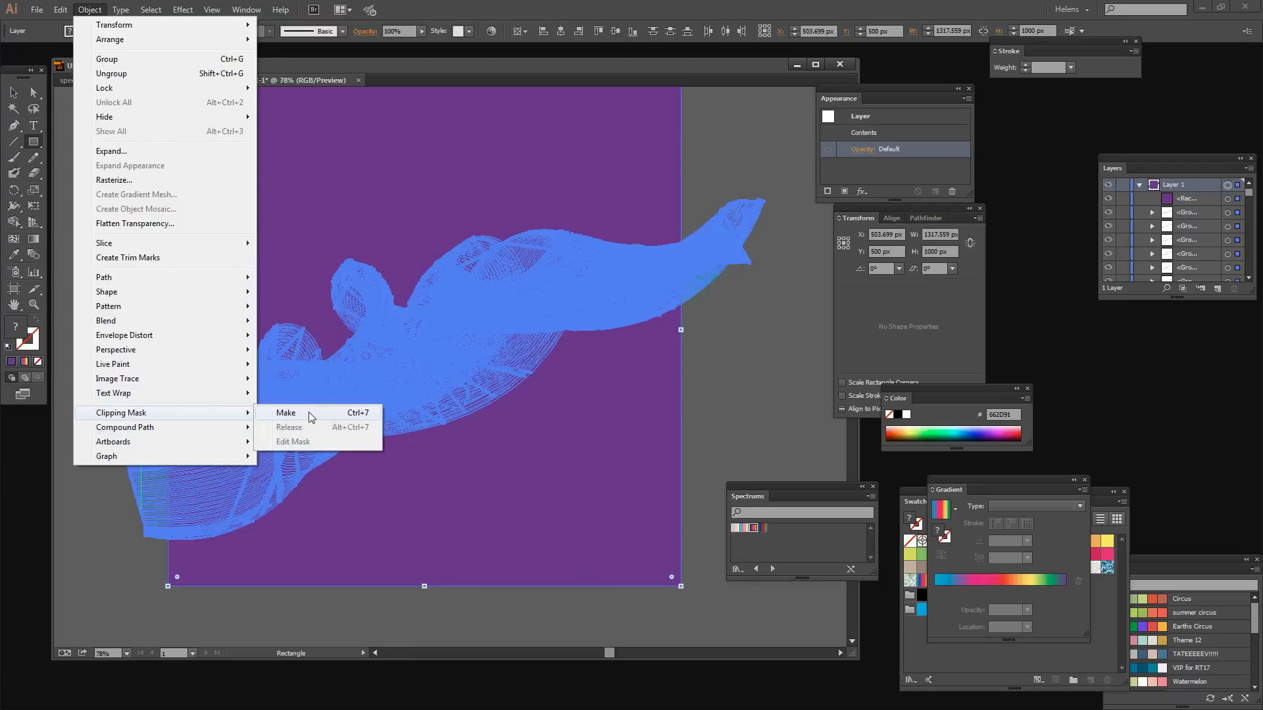
click(275, 413)
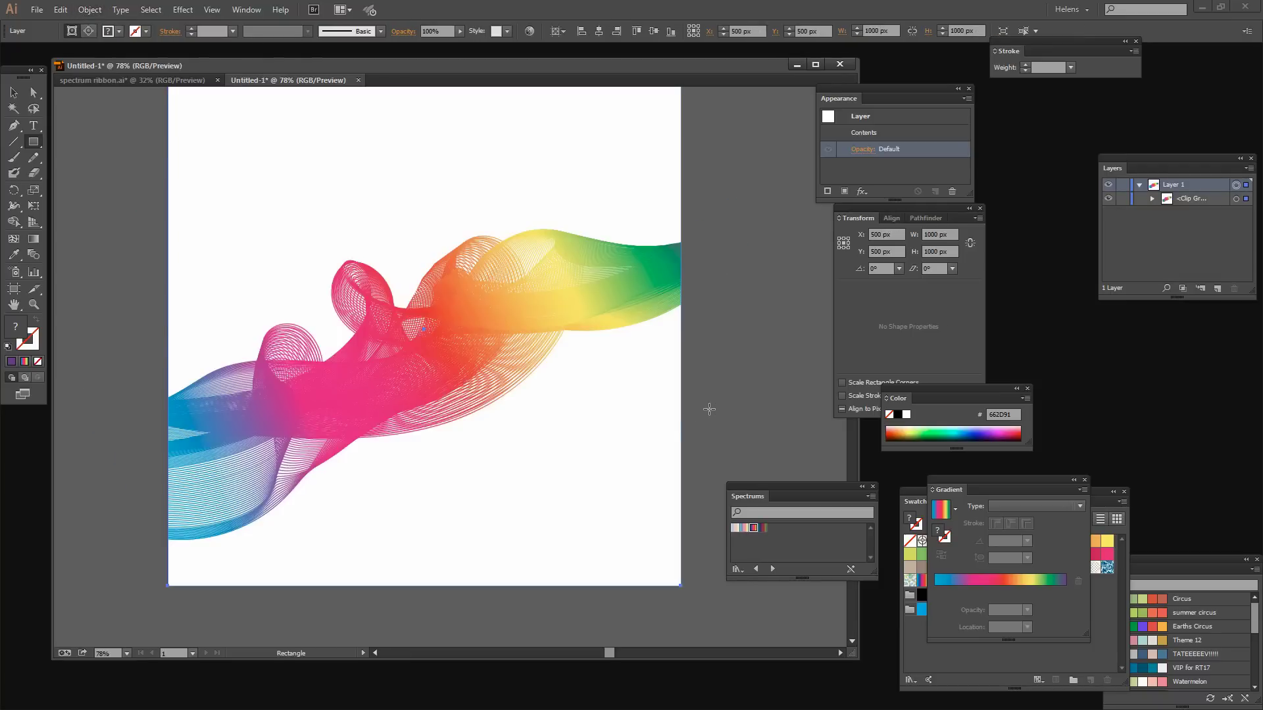